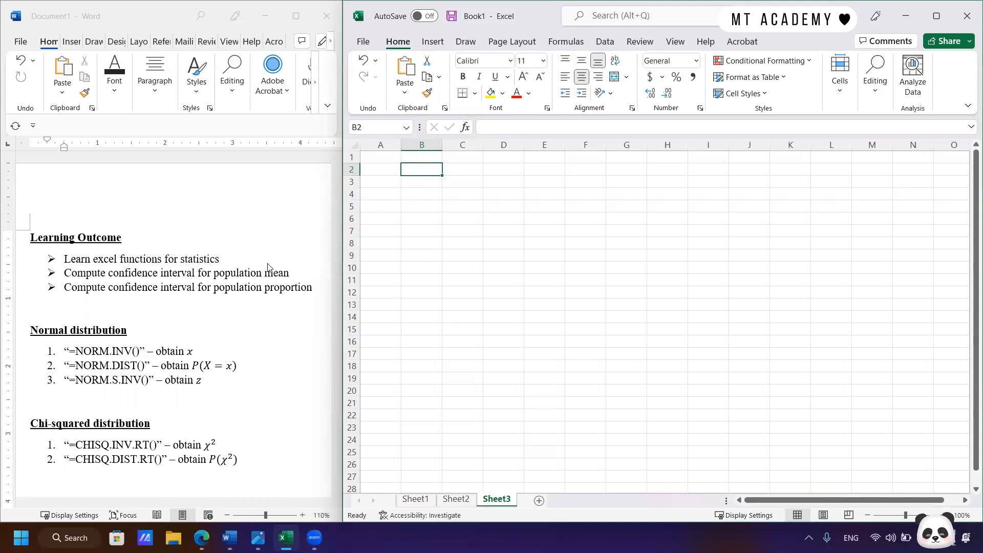
# Enter =NORM.INV(RAND(),10,SQRT(2)) in cell B3 and fill it across to K3
pyautogui.scroll(-8, 268, 267)
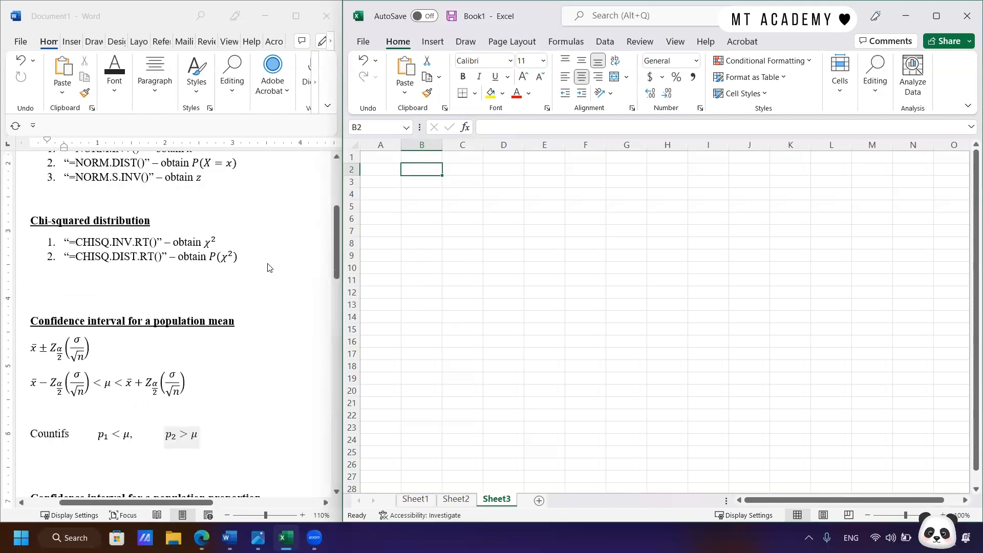
pyautogui.scroll(-1, 267, 267)
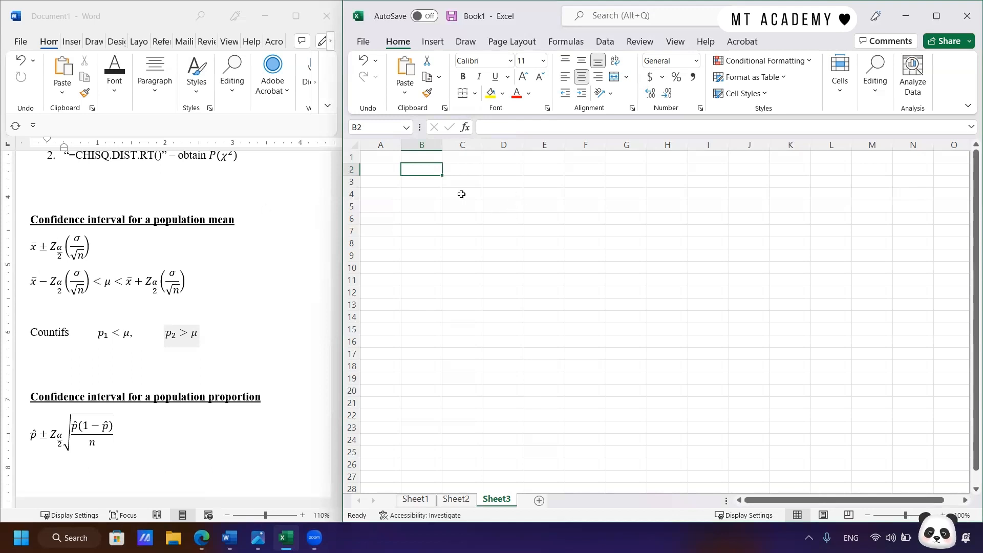
pyautogui.click(430, 182)
pyautogui.click(503, 127)
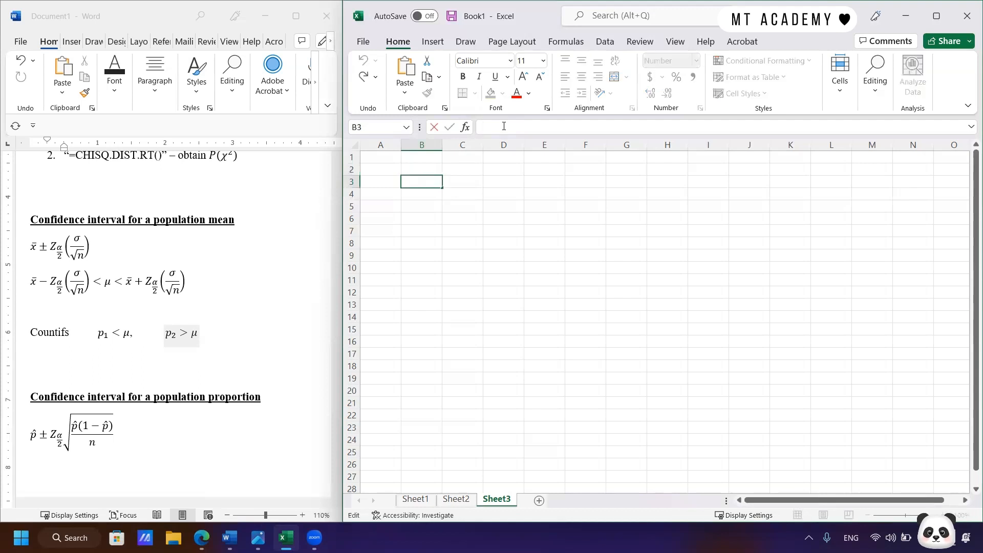
pyautogui.write('=normal')
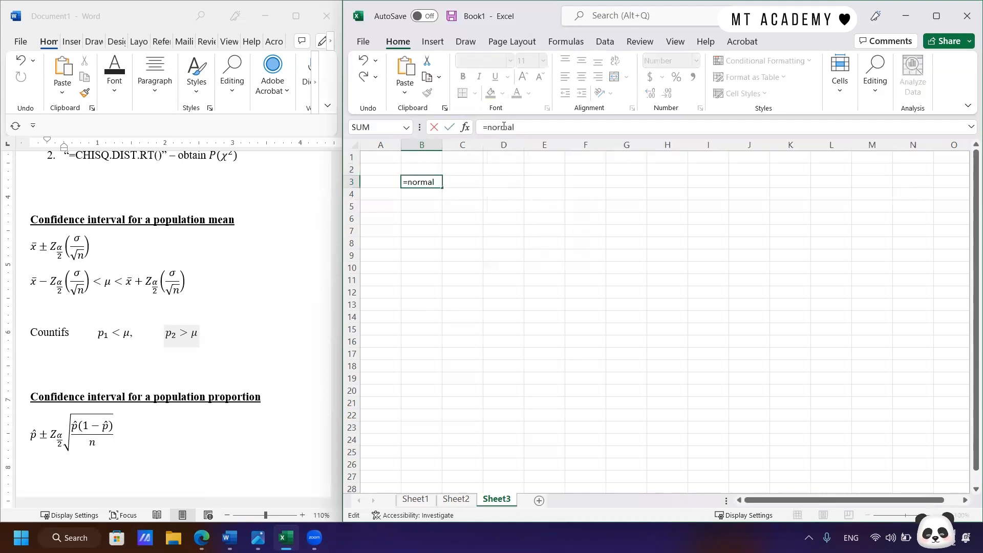
pyautogui.press('BackSpace')
pyautogui.press('BackSpace')
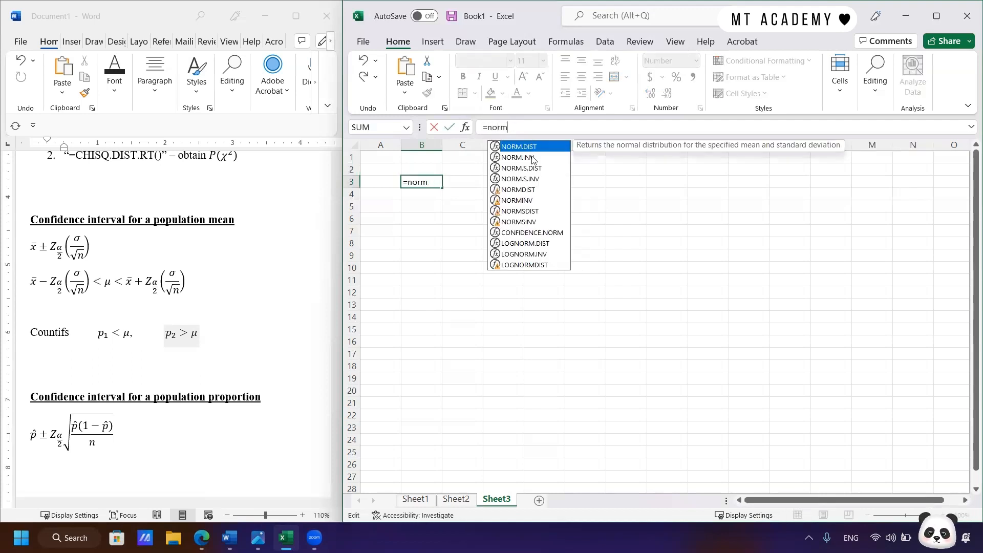
pyautogui.doubleClick(530, 162)
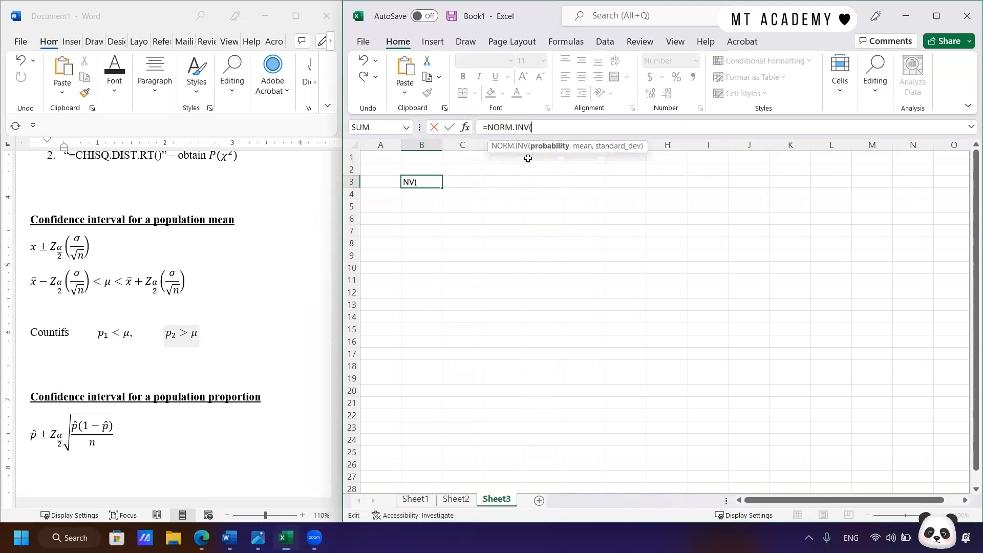
pyautogui.write('rand')
pyautogui.doubleClick(561, 155)
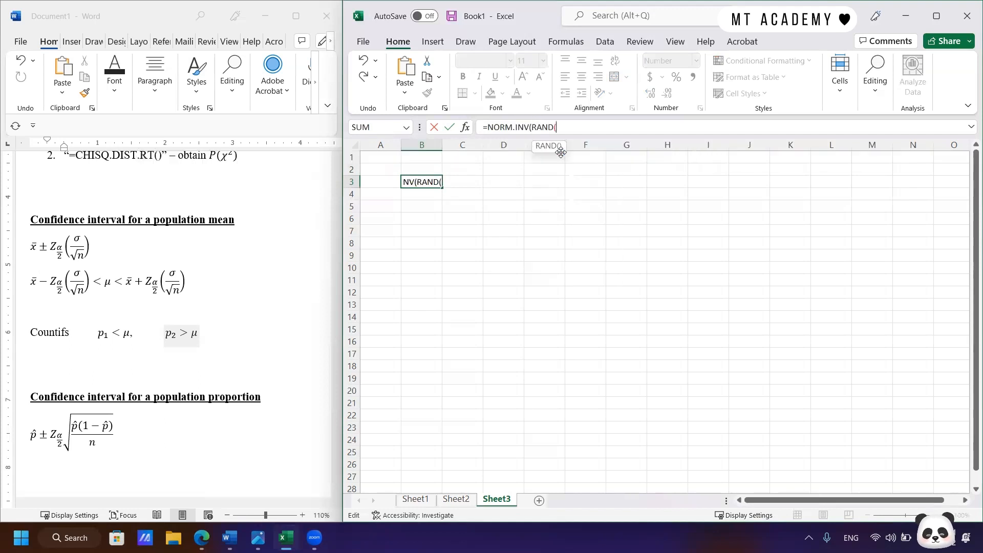
pyautogui.write('),10,')
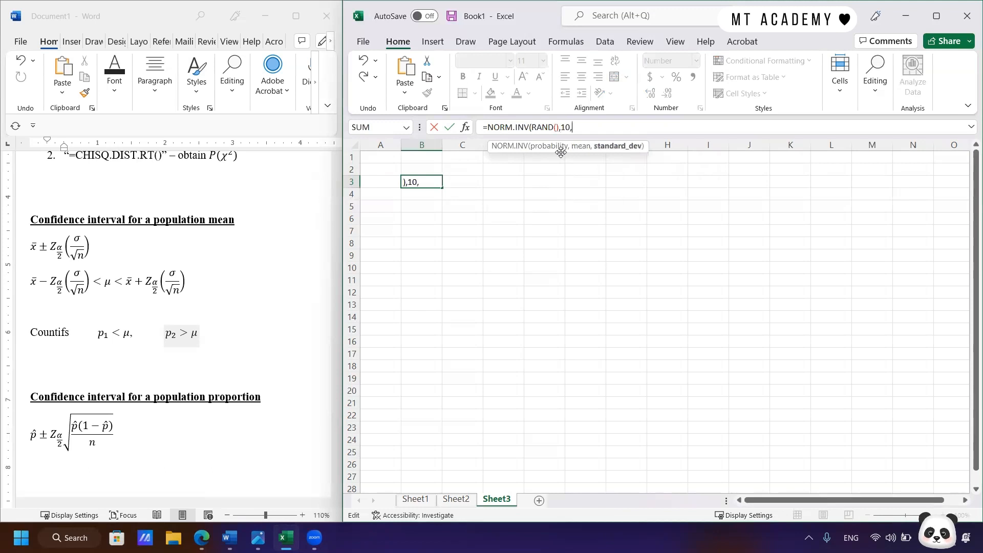
pyautogui.write('SQRT(2')
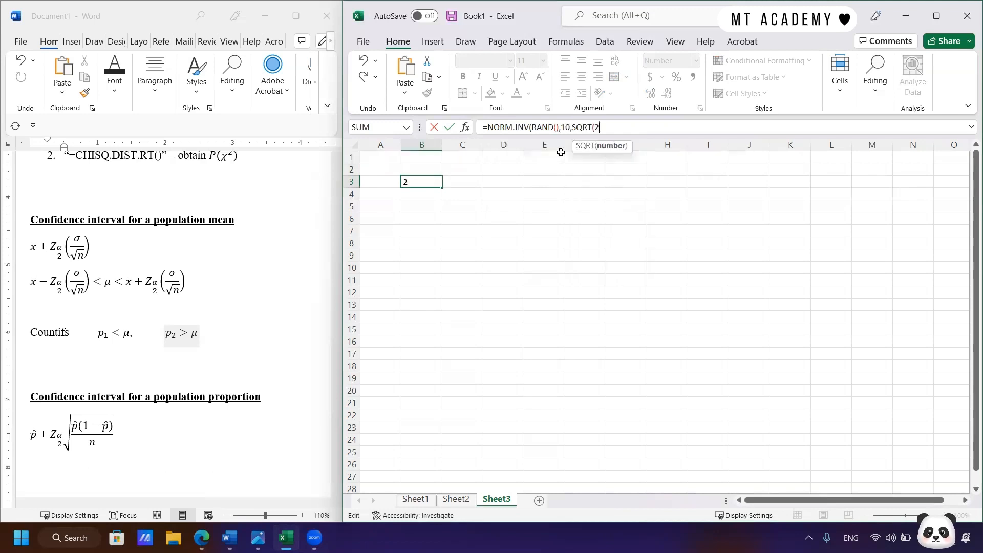
pyautogui.write(')')
pyautogui.press('Return')
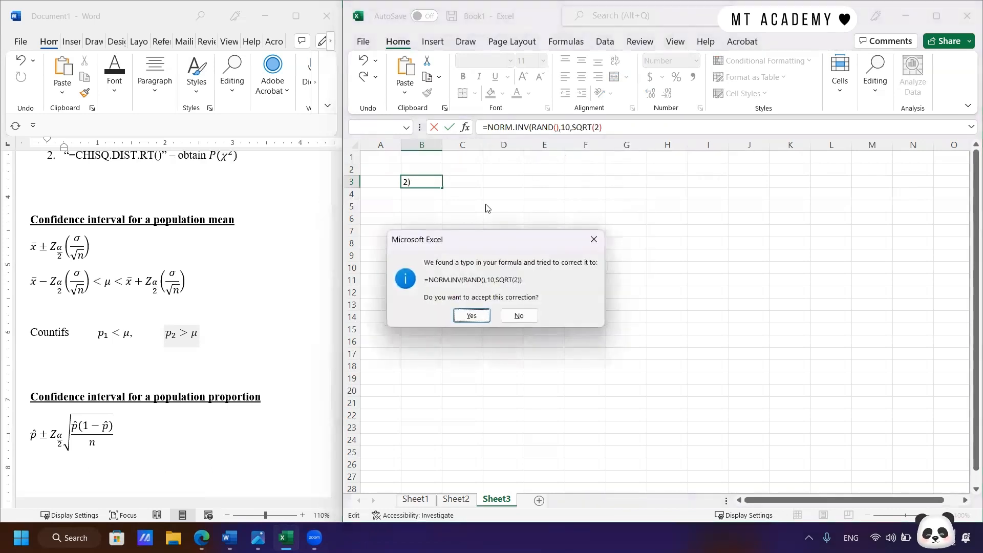
pyautogui.click(466, 316)
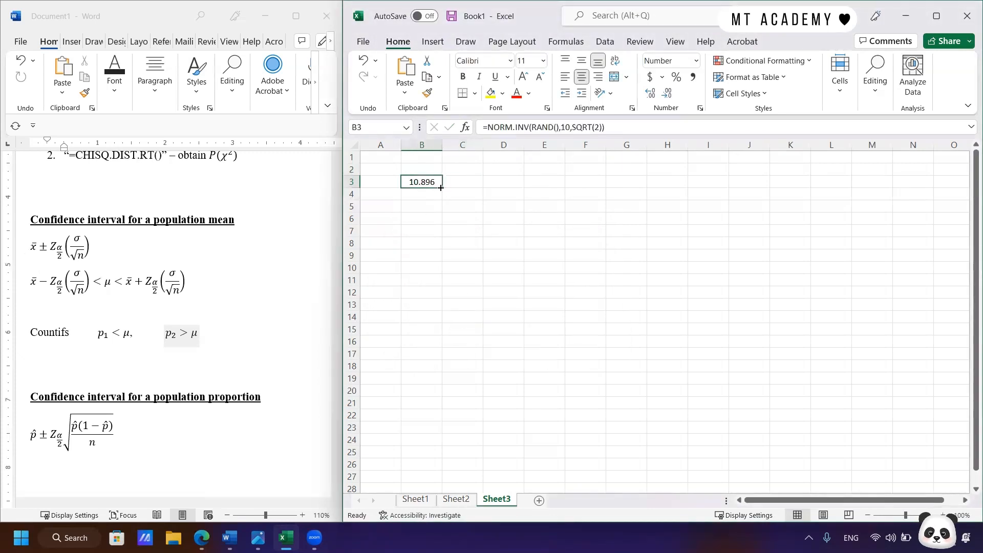
pyautogui.moveTo(457, 188); pyautogui.dragTo(812, 187)
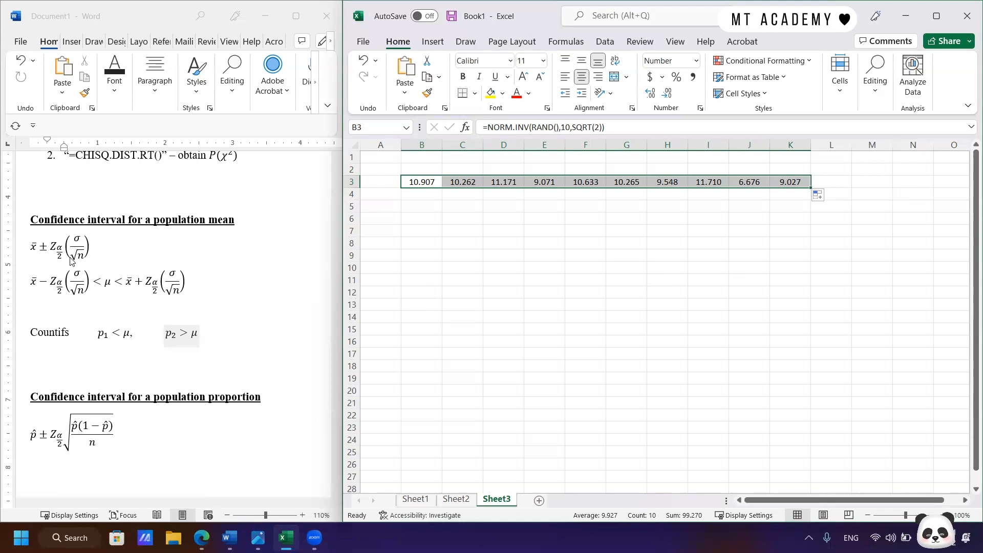
# Label cell B2 above the first generated value as "Data 1"
pyautogui.click(430, 169)
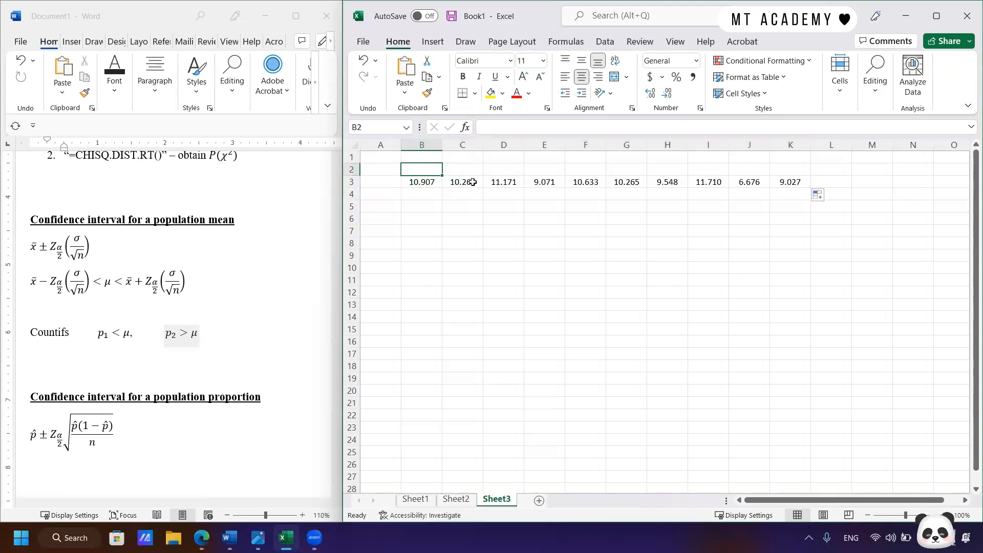
pyautogui.write('Data')
pyautogui.press('Tab')
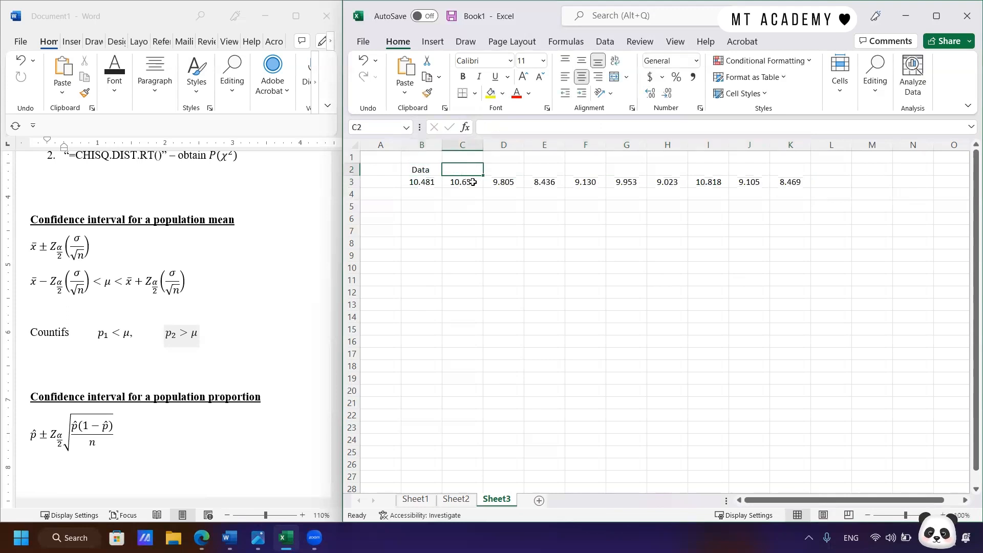
pyautogui.click(435, 169)
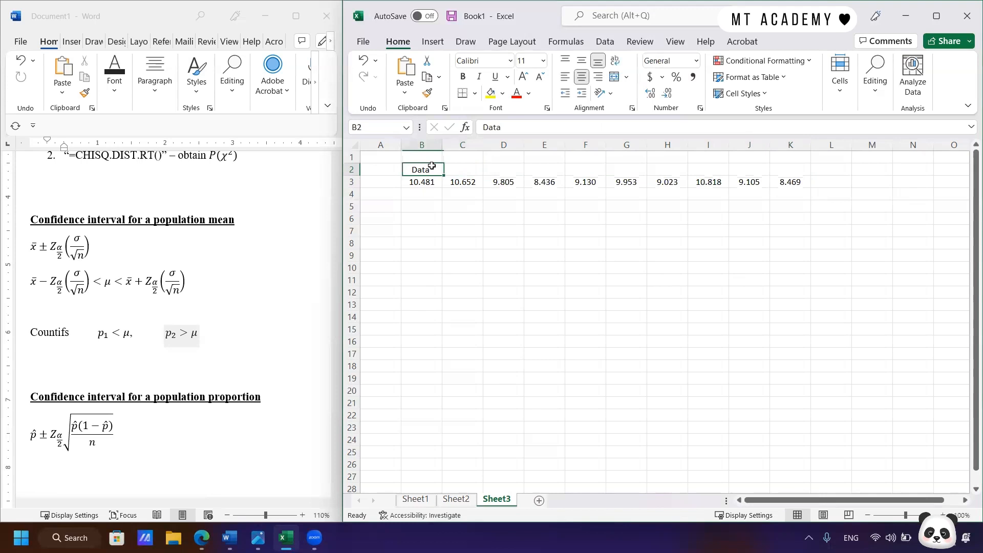
pyautogui.click(520, 126)
pyautogui.write('q')
pyautogui.press('Tab')
pyautogui.click(434, 169)
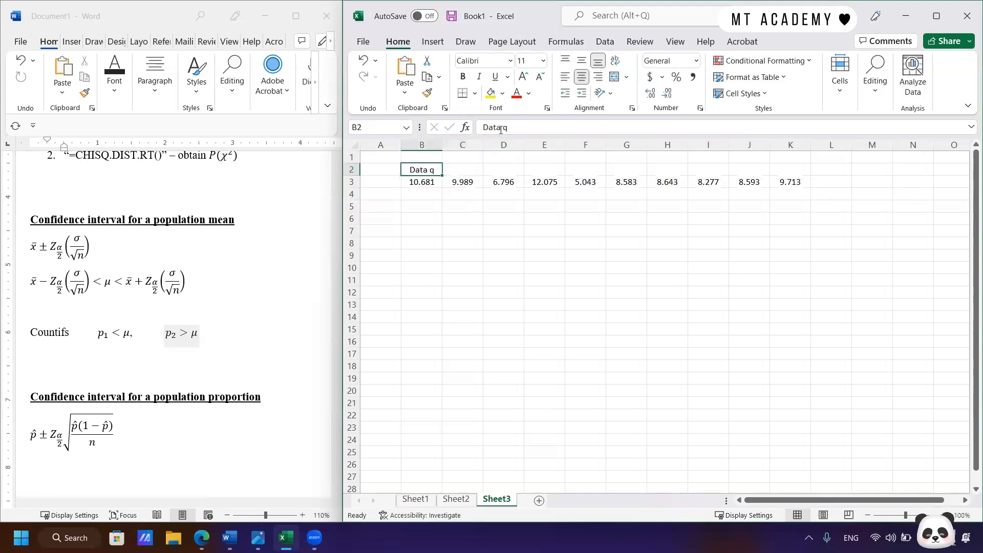
pyautogui.click(519, 126)
pyautogui.write('1')
pyautogui.press('Tab')
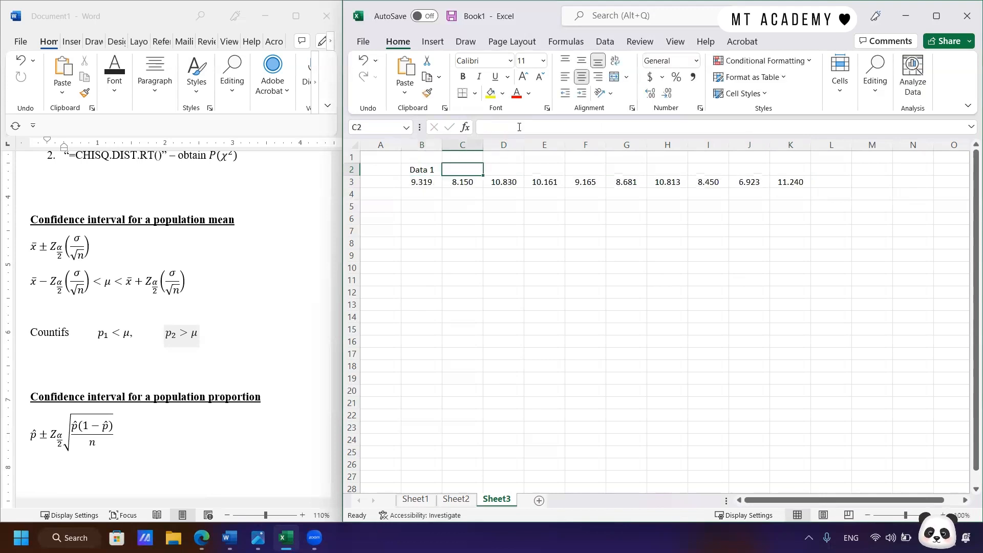
# Enter "Data 2" in C2 and extend the heading series across row 2 to "Data 10" in K2
pyautogui.write('Data 2')
pyautogui.press('Tab')
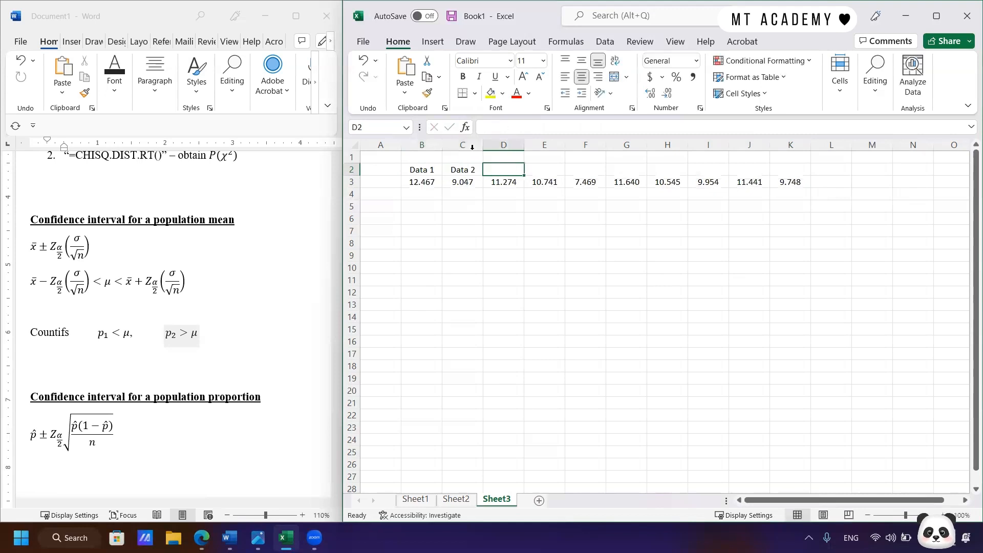
pyautogui.moveTo(426, 169); pyautogui.dragTo(800, 354)
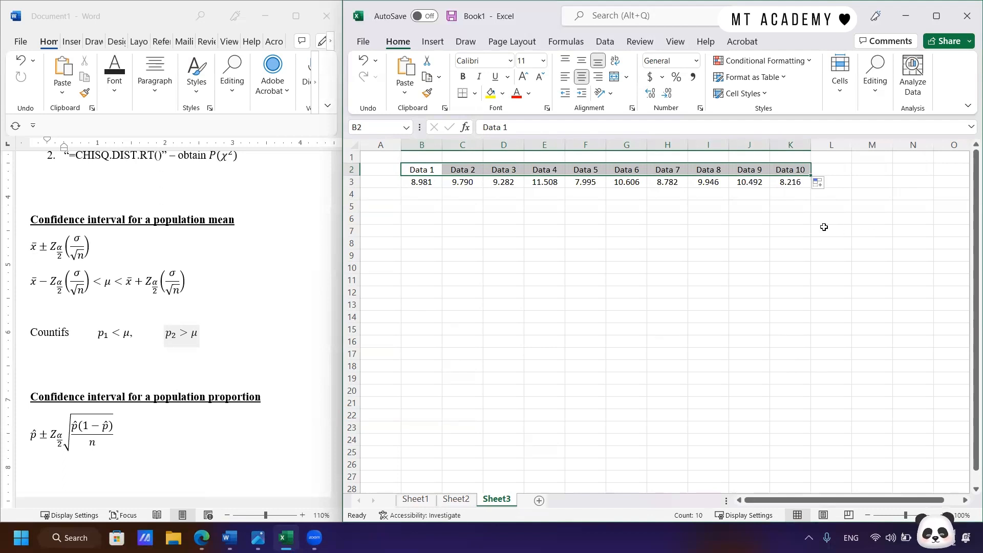
# Add the heading "mean" in L2 and calculate the average of B3:K3 in L3
pyautogui.click(830, 170)
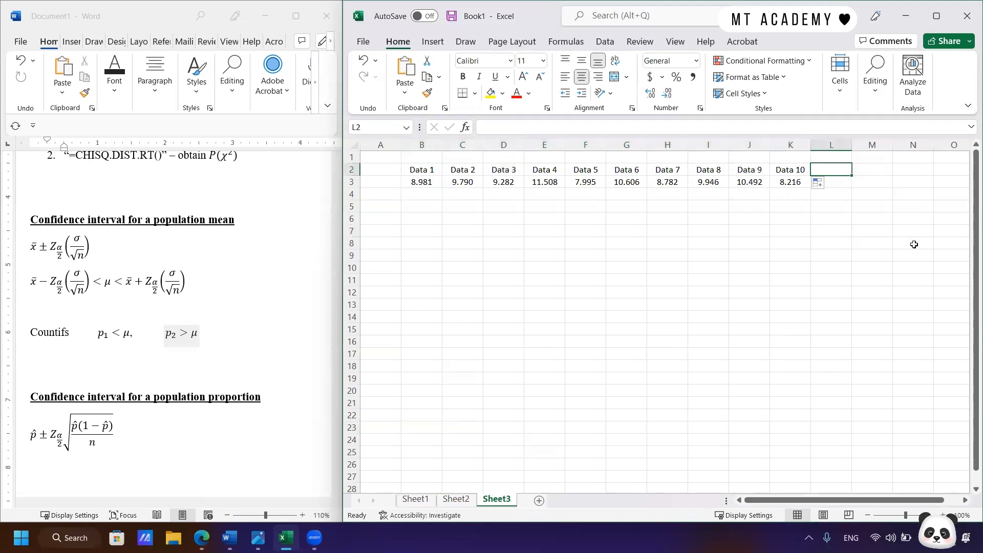
pyautogui.write('mean')
pyautogui.press('Return')
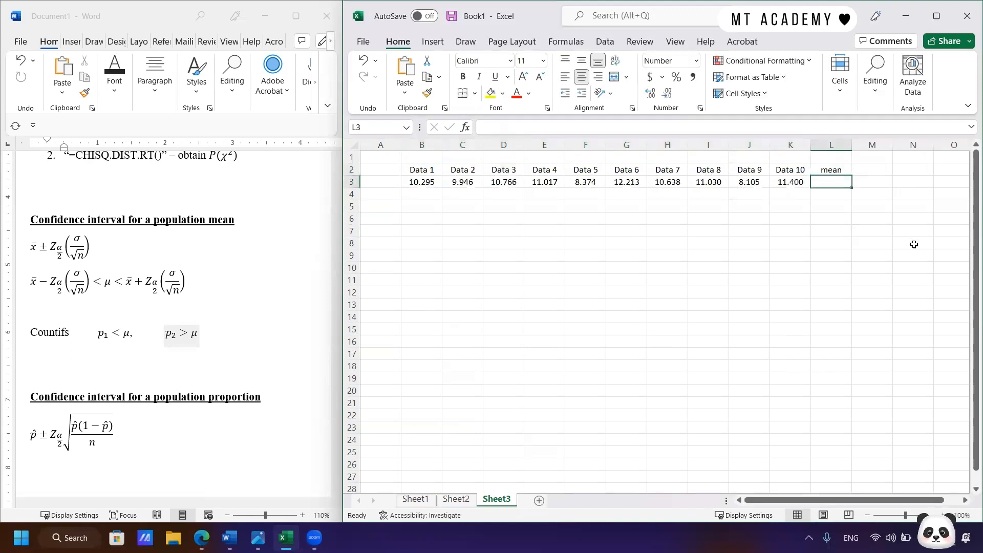
pyautogui.write('=')
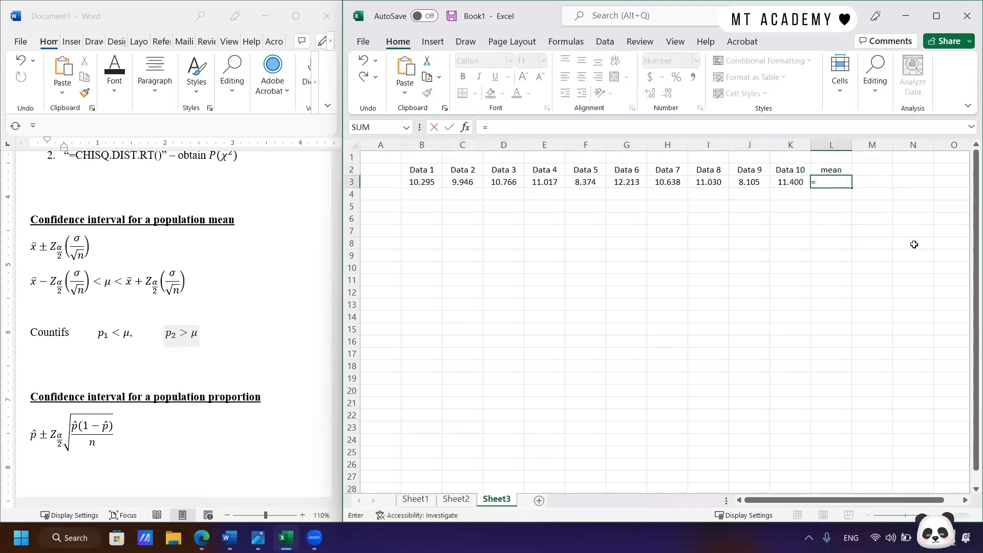
pyautogui.write('average')
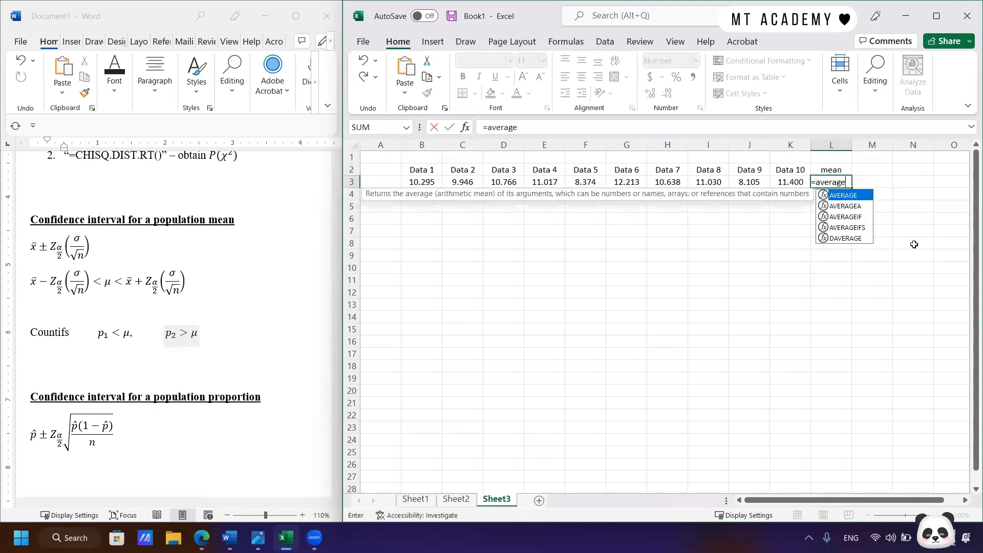
pyautogui.doubleClick(845, 195)
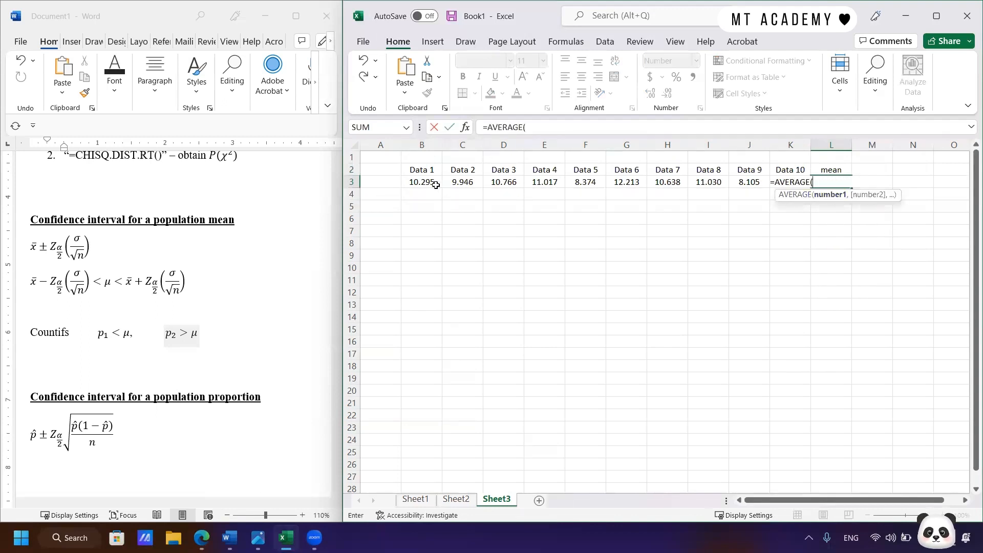
pyautogui.moveTo(416, 182); pyautogui.dragTo(793, 181)
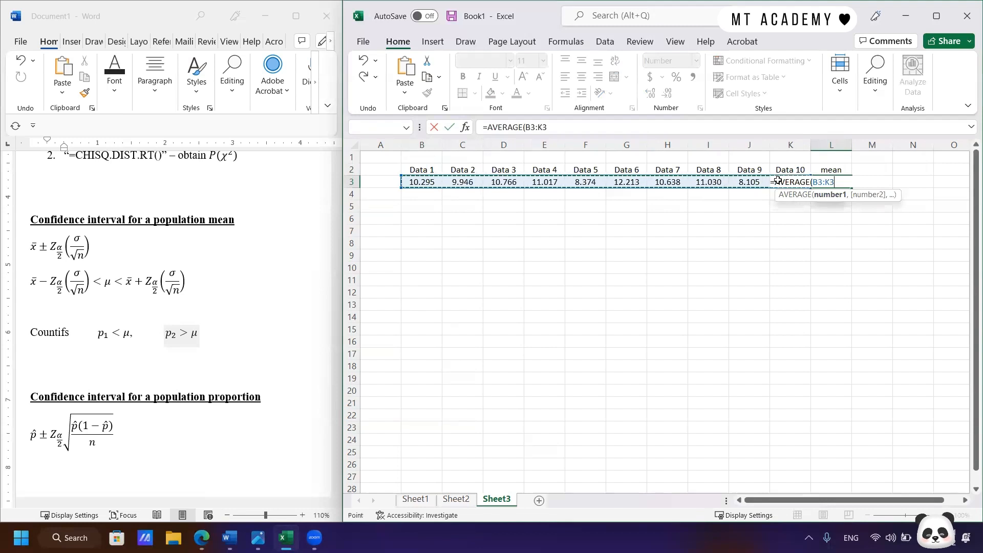
pyautogui.press('Return')
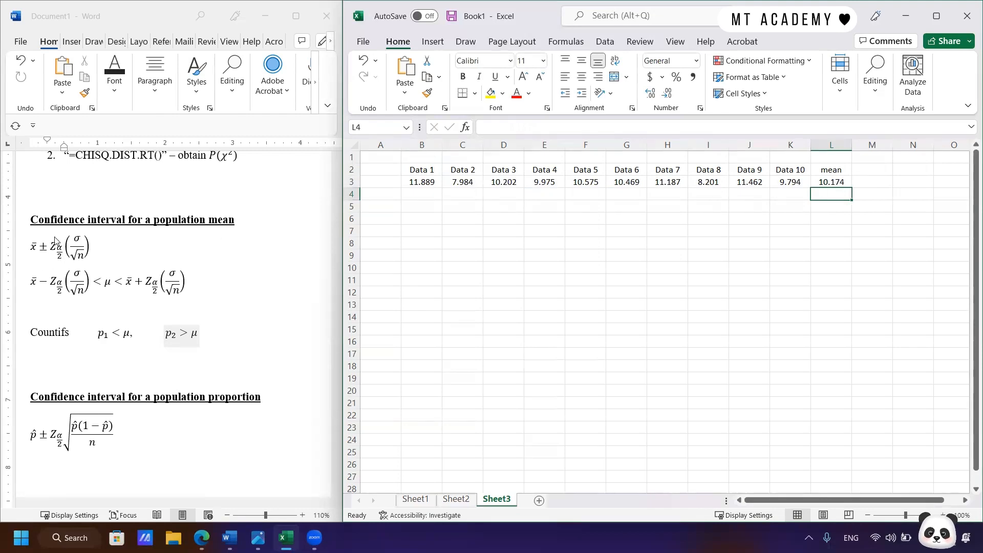
# Add the heading "Z" in M2 and start a NORM.S.INV formula in M3
pyautogui.scroll(5, 229, 302)
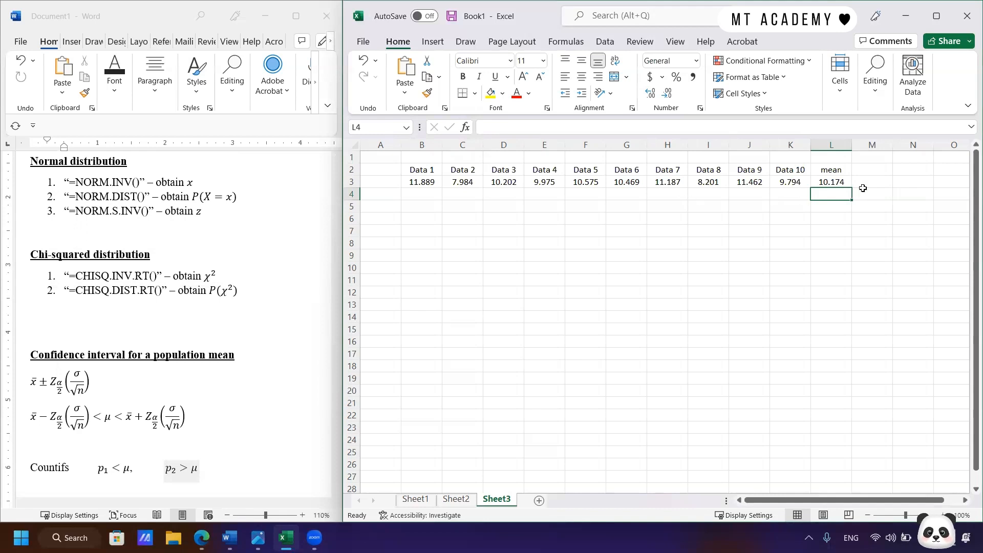
pyautogui.click(873, 169)
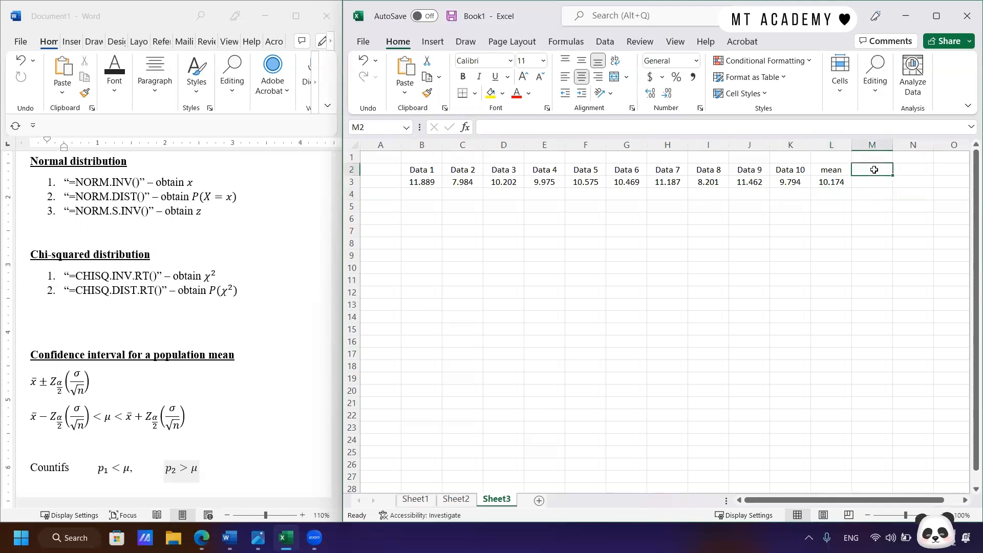
pyautogui.write('Z')
pyautogui.press('Return')
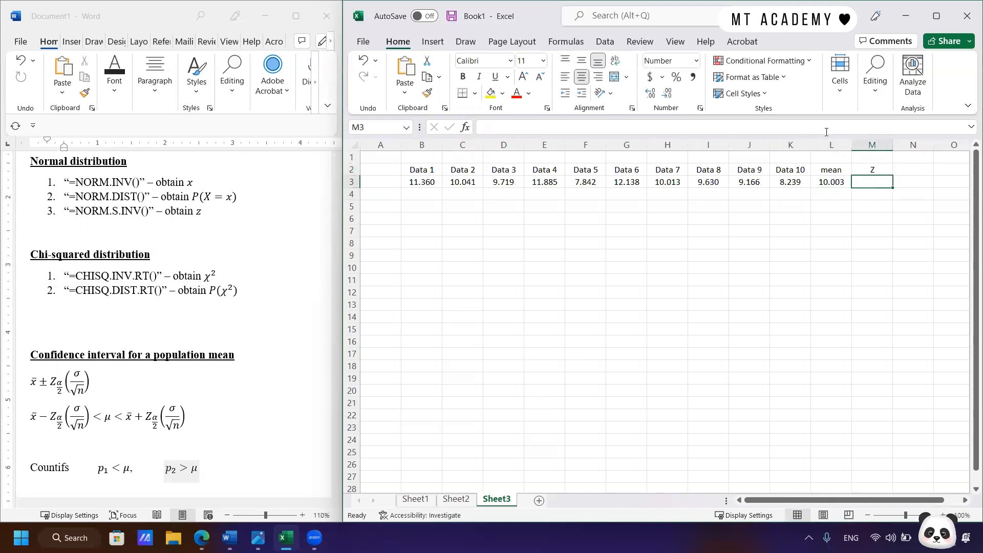
pyautogui.write('=norm')
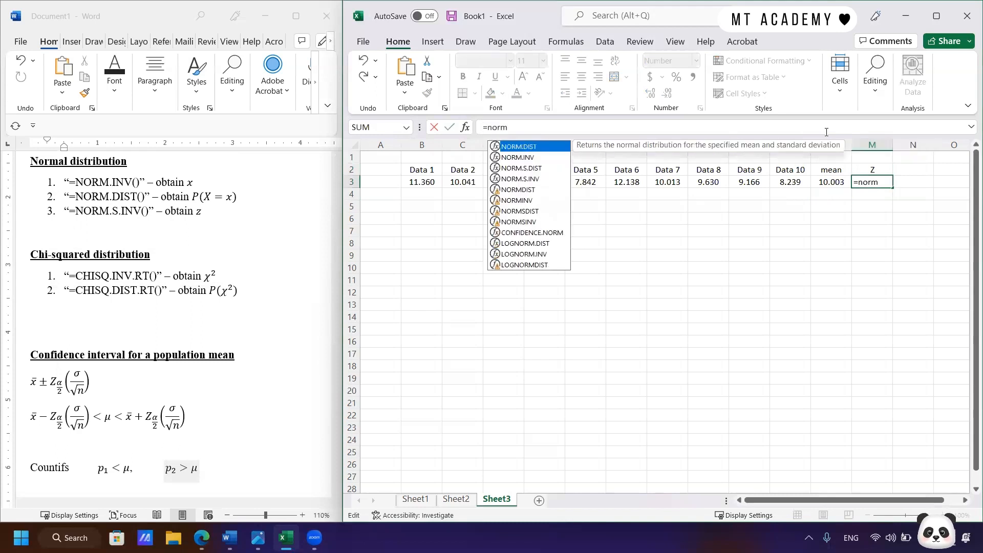
pyautogui.write('.s')
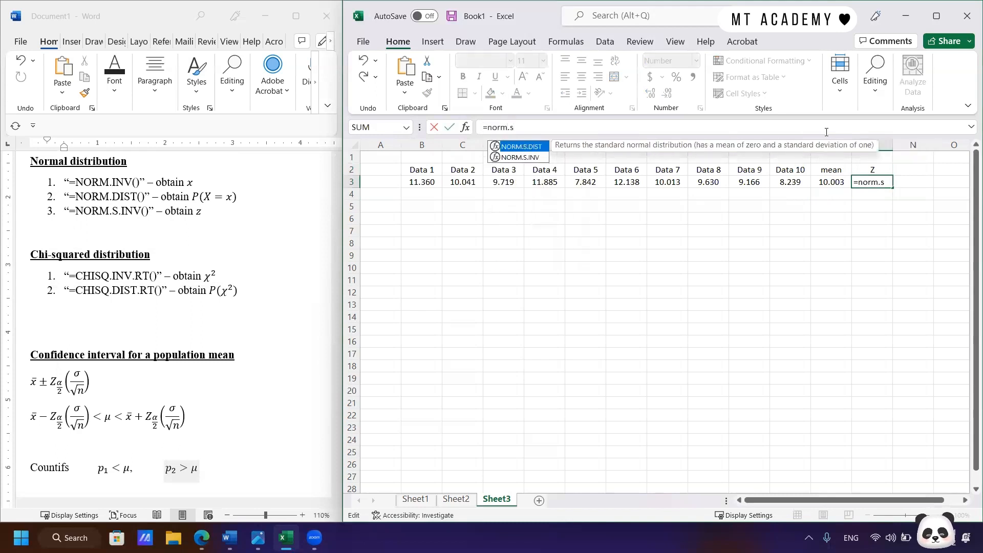
pyautogui.doubleClick(534, 157)
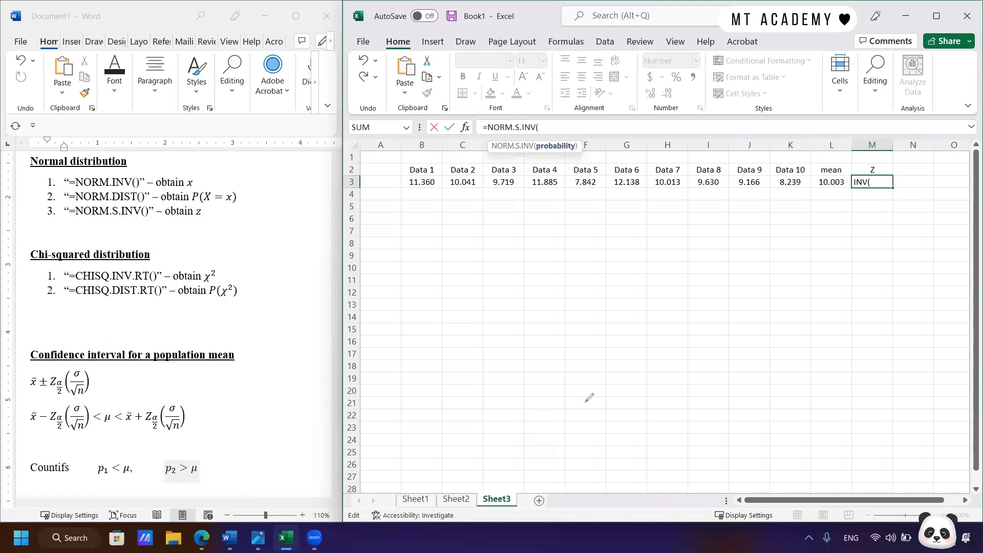
# Sketch a bell curve over a horizontal axis arrow below the data, with a vertical cutoff line near each tail
pyautogui.moveTo(404, 378)
pyautogui.mouseDown()
pyautogui.moveTo(671, 369)
pyautogui.moveTo(661, 381)
pyautogui.mouseUp()
pyautogui.moveTo(405, 364)
pyautogui.mouseDown()
pyautogui.moveTo(498, 308)
pyautogui.moveTo(566, 289)
pyautogui.moveTo(637, 354)
pyautogui.moveTo(599, 371)
pyautogui.mouseUp()
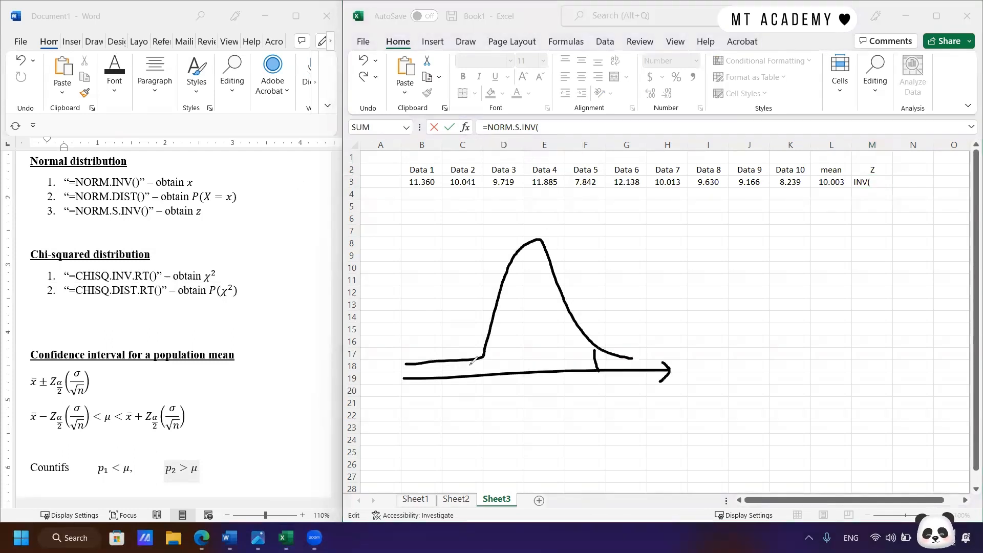
pyautogui.moveTo(475, 361); pyautogui.dragTo(475, 378)
# Label the area under the sketched curve "95%" and mark the span between the cutoff lines as "CI"
pyautogui.moveTo(524, 302)
pyautogui.mouseDown()
pyautogui.moveTo(576, 267)
pyautogui.moveTo(616, 274)
pyautogui.mouseUp()
pyautogui.click(625, 258)
pyautogui.moveTo(633, 243); pyautogui.dragTo(632, 277)
pyautogui.click(637, 267)
pyautogui.moveTo(490, 394)
pyautogui.mouseDown()
pyautogui.moveTo(494, 409)
pyautogui.moveTo(593, 393)
pyautogui.moveTo(557, 419)
pyautogui.moveTo(560, 431)
pyautogui.mouseUp()
pyautogui.moveTo(554, 433); pyautogui.dragTo(575, 425)
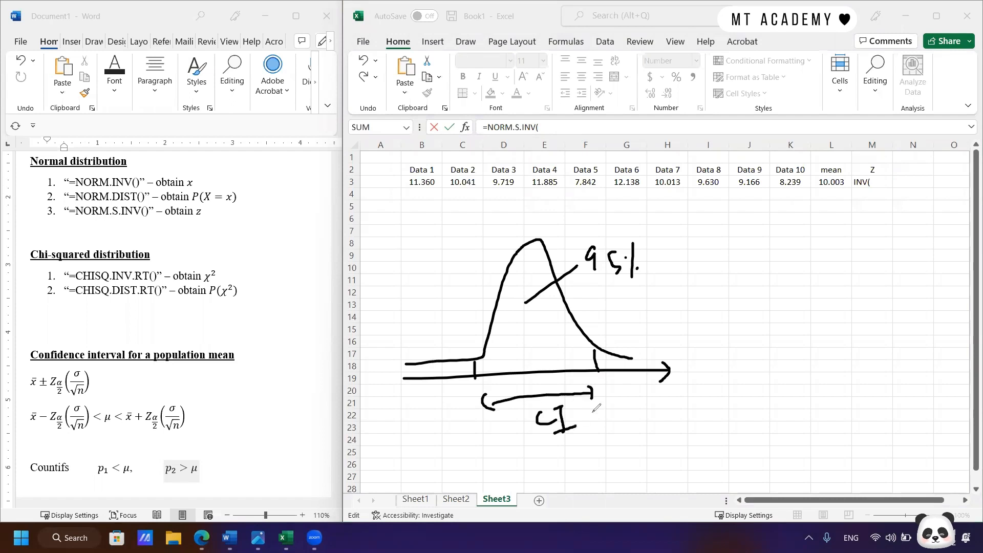
# Hatch the tail area under the sketched curve beyond the upper cutoff line
pyautogui.moveTo(599, 352); pyautogui.dragTo(614, 365)
pyautogui.moveTo(620, 360); pyautogui.dragTo(620, 366)
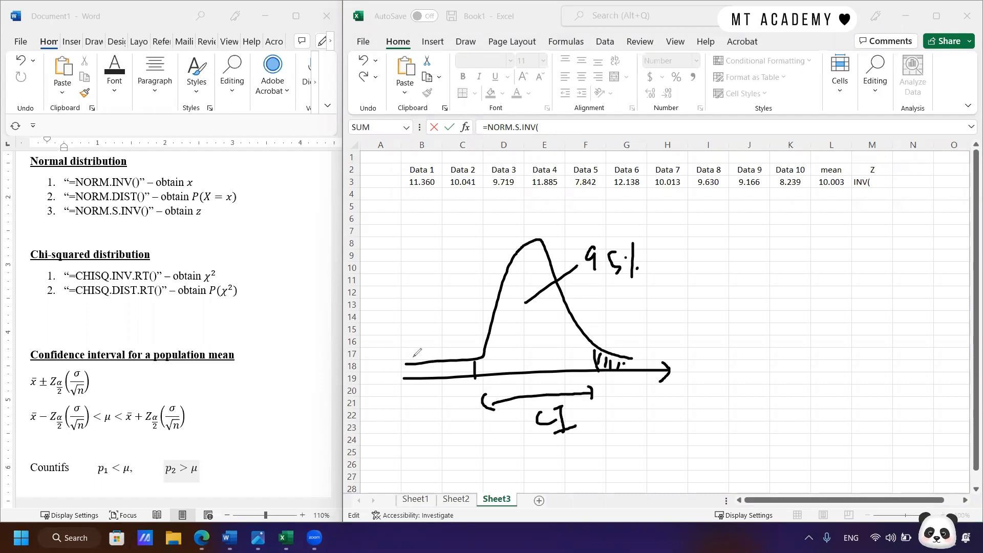
# Hatch the tail area below the lower cutoff line and label each tail of the sketched curve "2.5%"
pyautogui.moveTo(447, 360)
pyautogui.mouseDown()
pyautogui.moveTo(444, 374)
pyautogui.moveTo(423, 372)
pyautogui.mouseUp()
pyautogui.moveTo(416, 367); pyautogui.dragTo(415, 373)
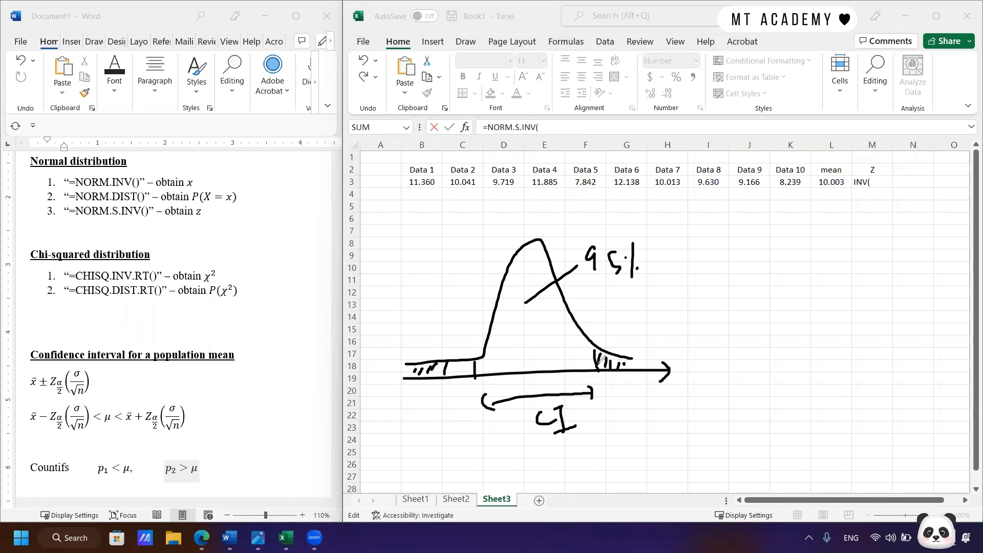
pyautogui.moveTo(598, 367); pyautogui.dragTo(635, 334)
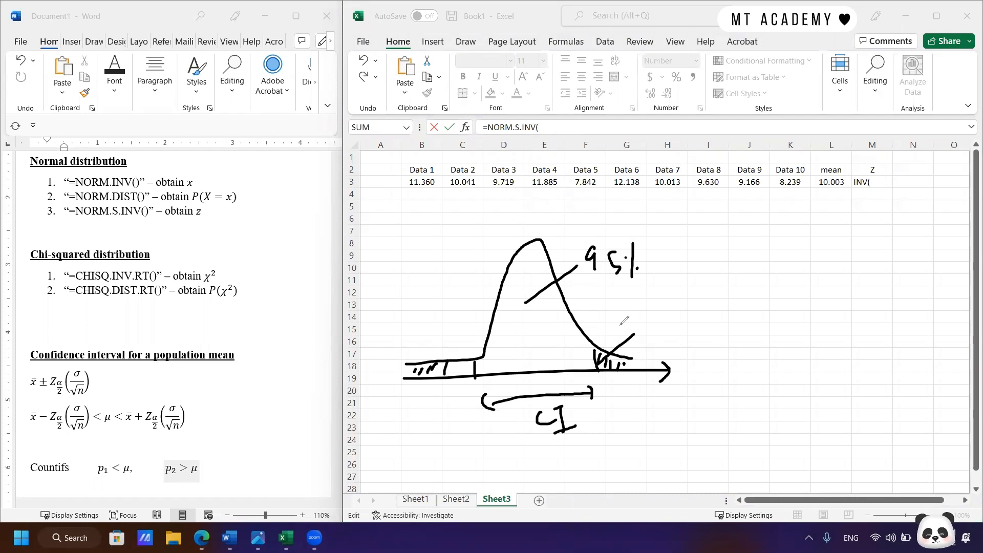
pyautogui.moveTo(647, 315)
pyautogui.mouseDown()
pyautogui.moveTo(656, 328)
pyautogui.moveTo(667, 322)
pyautogui.moveTo(668, 335)
pyautogui.mouseUp()
pyautogui.moveTo(676, 309); pyautogui.dragTo(677, 333)
pyautogui.click(668, 321)
pyautogui.click(684, 325)
pyautogui.moveTo(423, 361); pyautogui.dragTo(417, 334)
pyautogui.moveTo(393, 303)
pyautogui.mouseDown()
pyautogui.moveTo(404, 315)
pyautogui.moveTo(439, 304)
pyautogui.mouseUp()
pyautogui.click(410, 308)
pyautogui.click(433, 290)
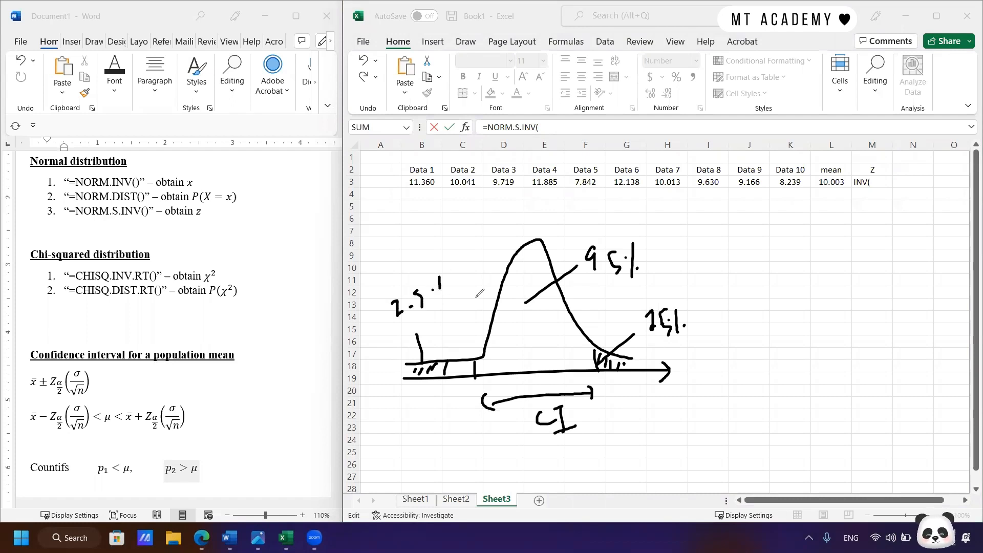
pyautogui.click(448, 299)
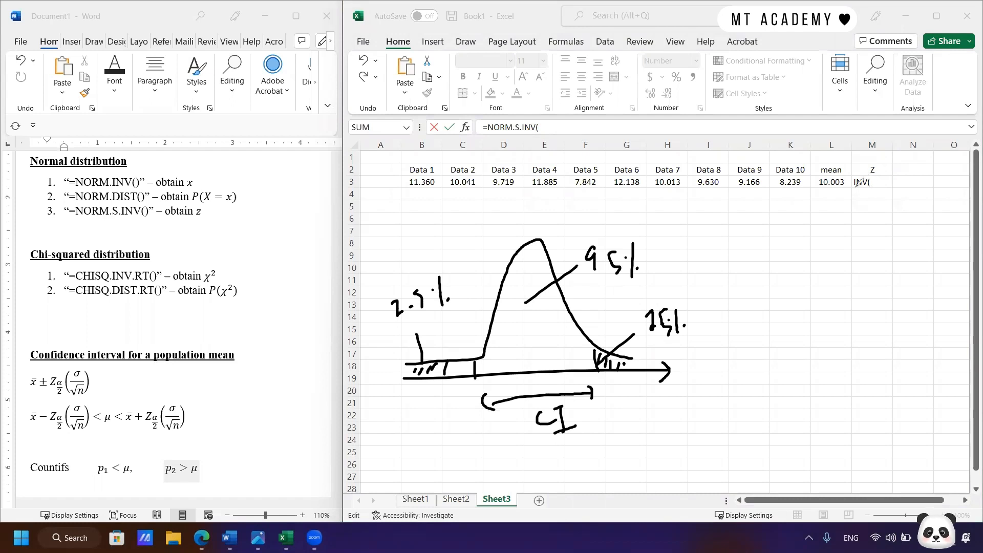
# Draw a dashed vertical line through the sketch at the upper cutoff, from below the data row to the axis
pyautogui.click(595, 295)
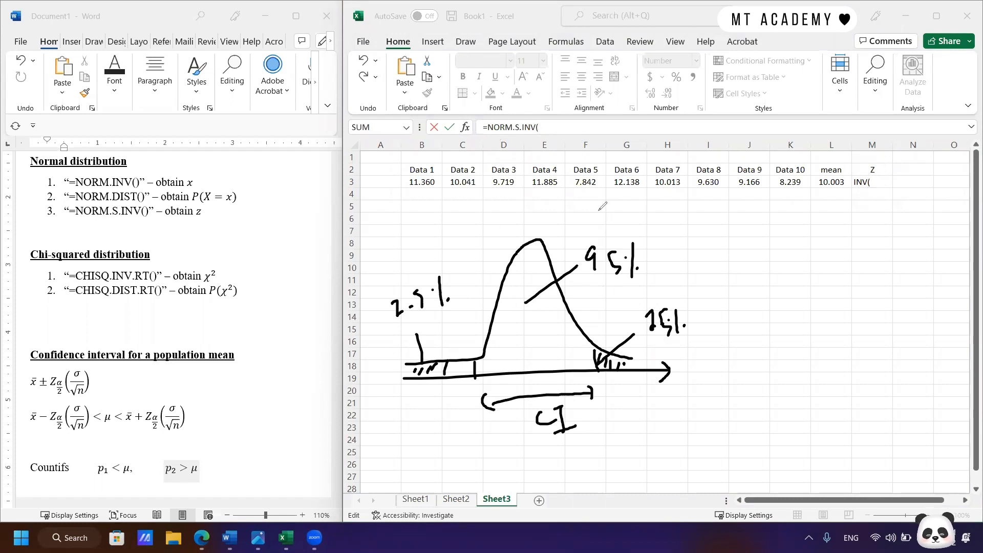
pyautogui.click(591, 195)
pyautogui.moveTo(589, 213); pyautogui.dragTo(591, 276)
pyautogui.moveTo(597, 320); pyautogui.dragTo(597, 364)
pyautogui.moveTo(600, 372); pyautogui.dragTo(600, 380)
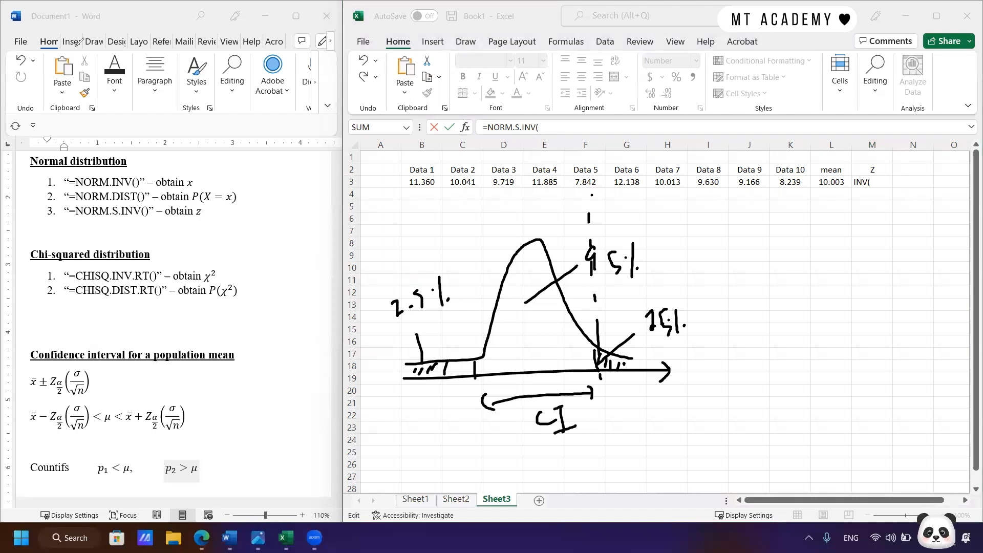
# Complete the NORM.S.INV formula in M3 with a probability of 0.025
pyautogui.click(568, 128)
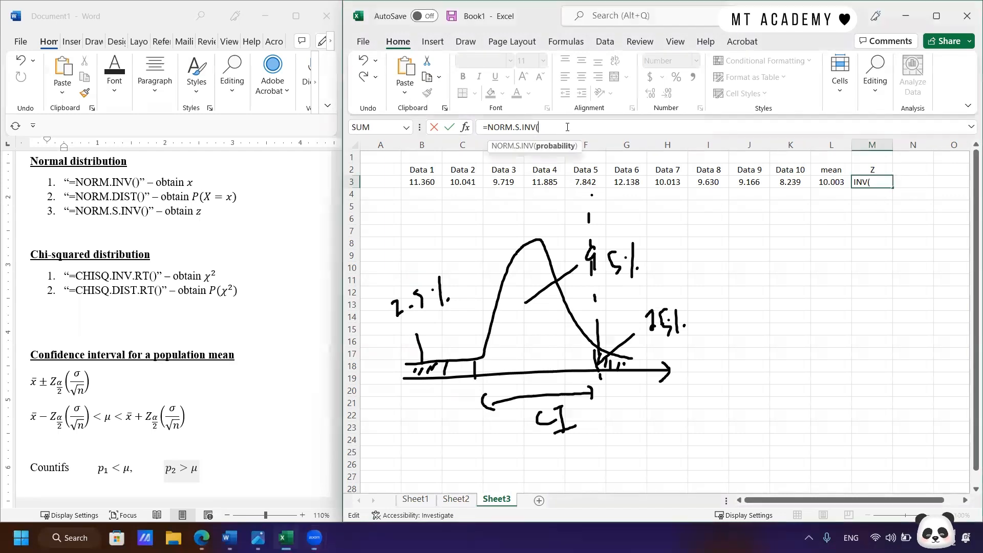
pyautogui.write('0252')
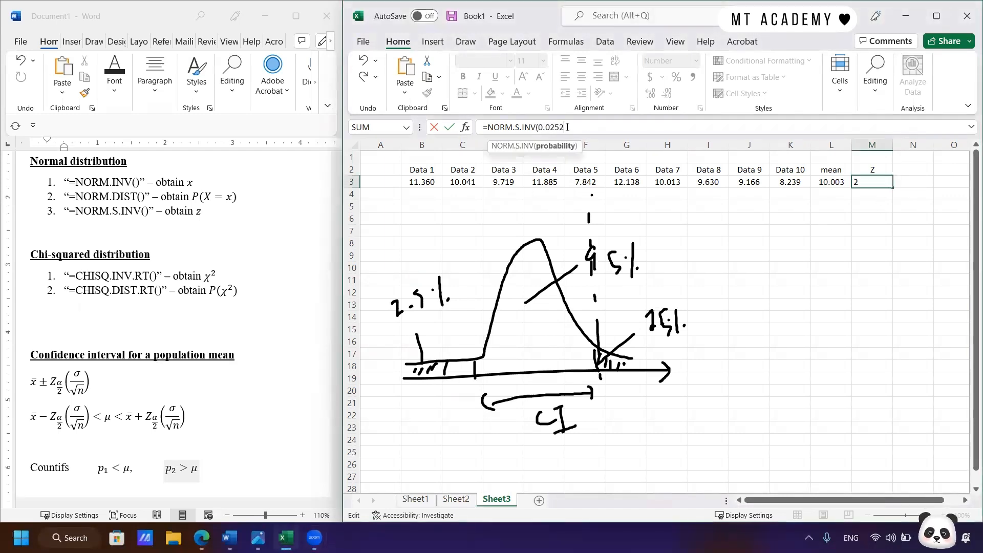
pyautogui.press('BackSpace')
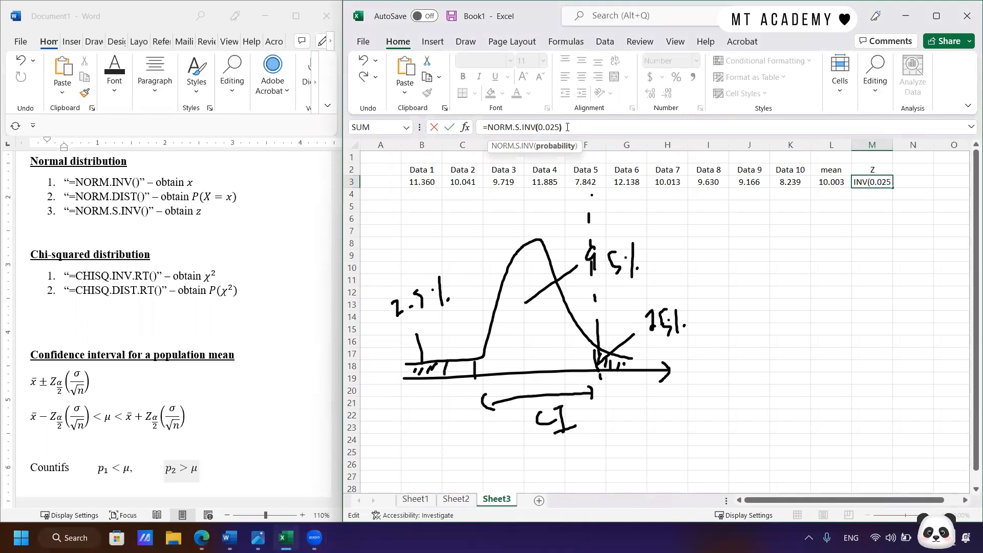
pyautogui.press('Return')
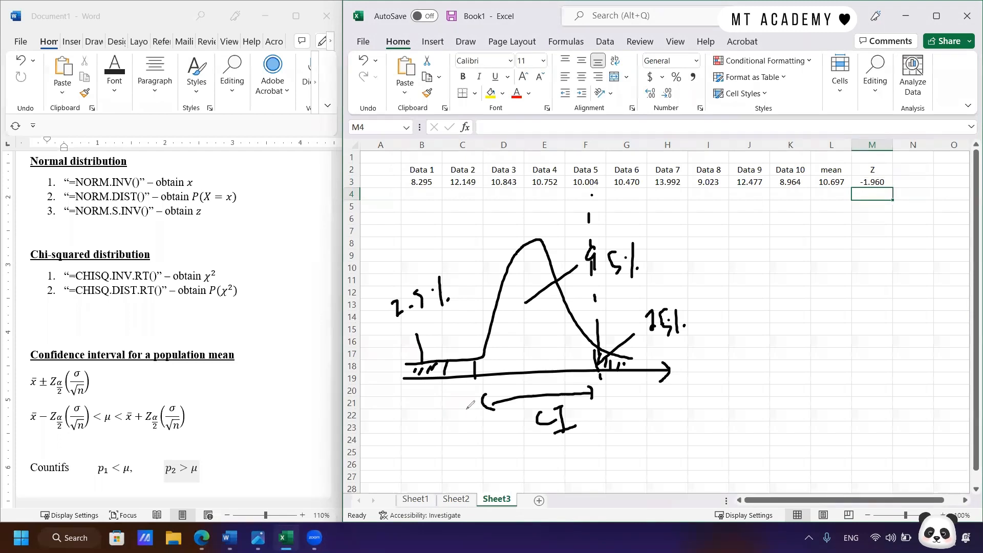
# Extend both cutoff lines through the axis and label them "-1.96" and "1.96"
pyautogui.moveTo(474, 341); pyautogui.dragTo(476, 395)
pyautogui.moveTo(447, 465)
pyautogui.mouseDown()
pyautogui.moveTo(463, 467)
pyautogui.moveTo(479, 447)
pyautogui.moveTo(475, 463)
pyautogui.mouseUp()
pyautogui.click(470, 463)
pyautogui.moveTo(491, 432); pyautogui.dragTo(487, 452)
pyautogui.moveTo(607, 334)
pyautogui.mouseDown()
pyautogui.moveTo(605, 392)
pyautogui.moveTo(588, 443)
pyautogui.mouseUp()
pyautogui.click(598, 438)
pyautogui.moveTo(615, 413)
pyautogui.mouseDown()
pyautogui.moveTo(605, 445)
pyautogui.moveTo(617, 433)
pyautogui.mouseUp()
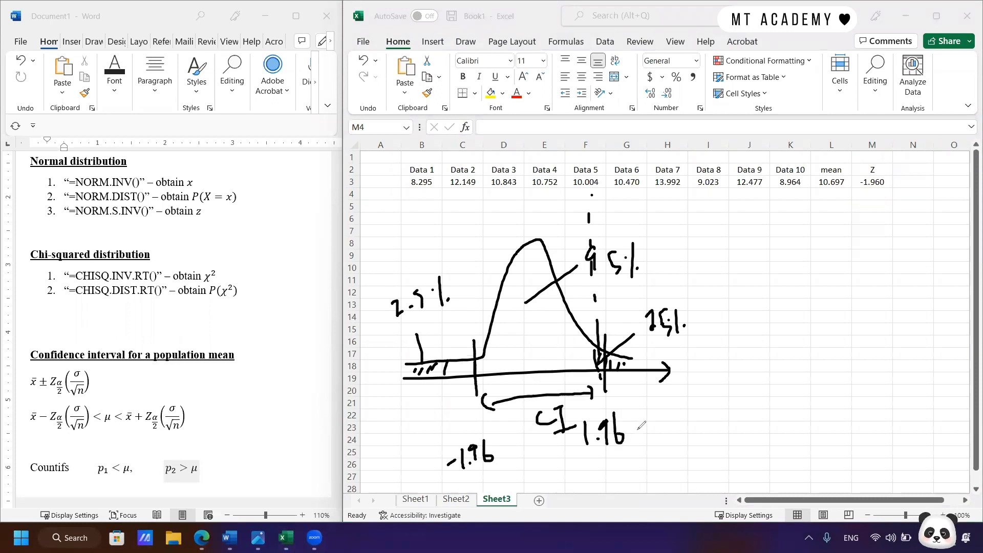
# Change the probability in the M3 formula to 0.975 and clear the sketch from the sheet
pyautogui.click(880, 183)
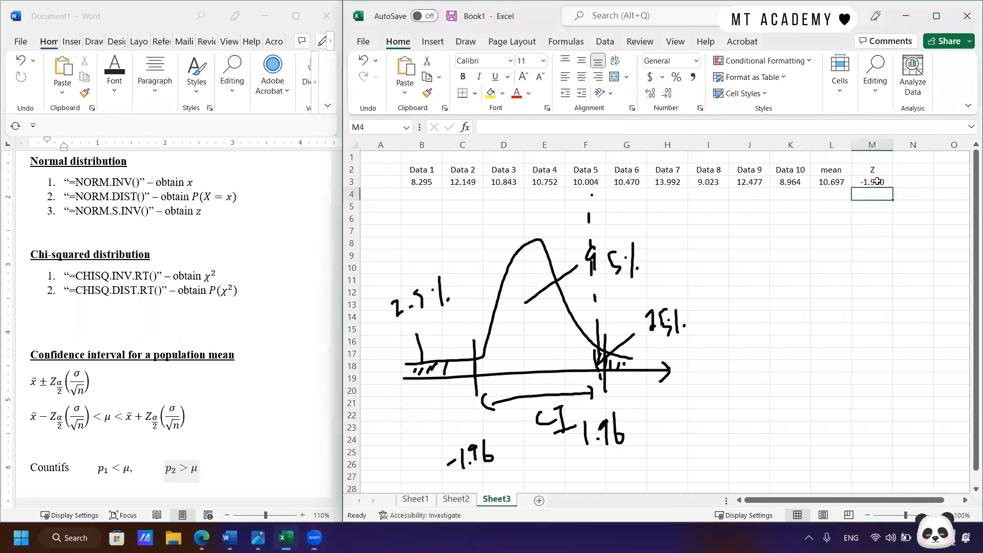
pyautogui.click(552, 127)
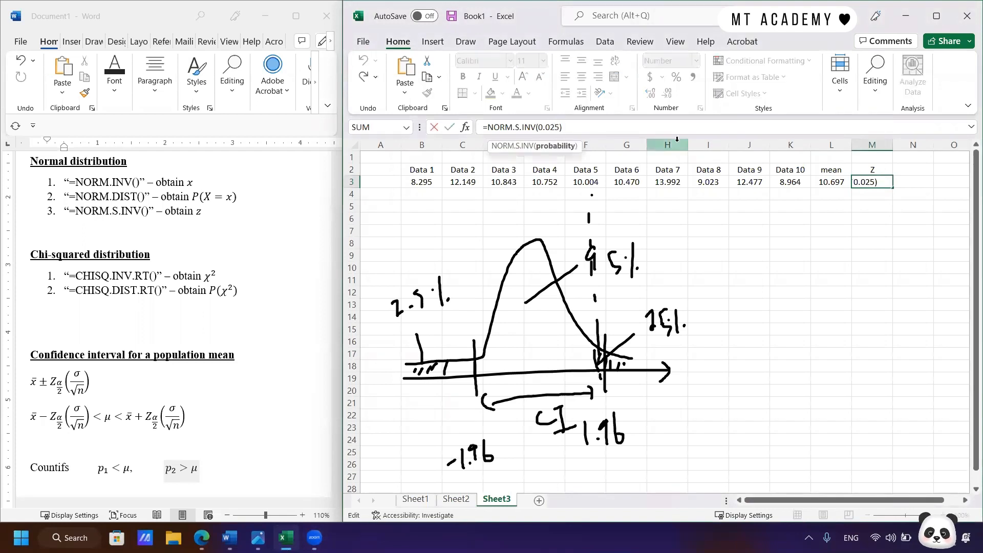
pyautogui.press('BackSpace')
pyautogui.press('BackSpace')
pyautogui.write('97')
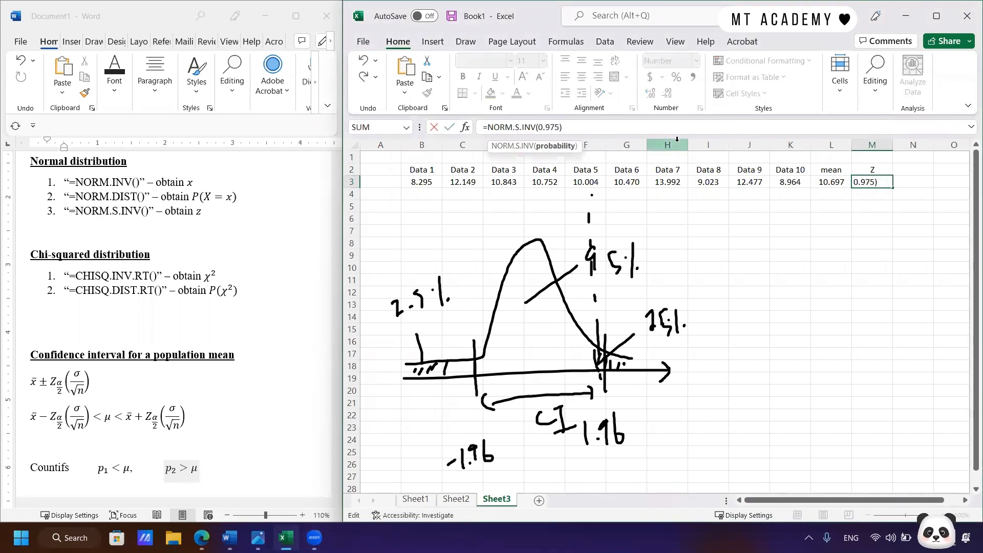
pyautogui.press('Return')
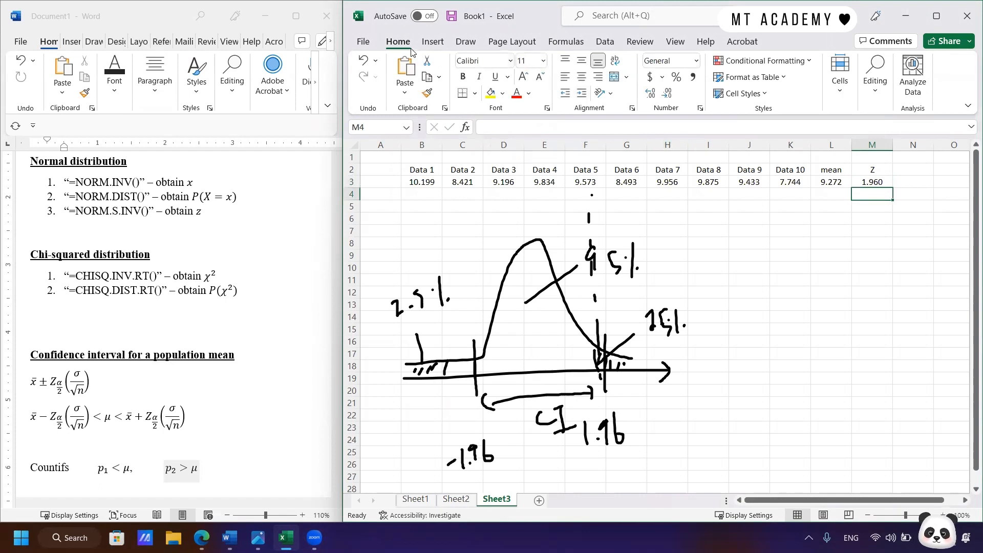
pyautogui.press('Escape')
# Enter 1, 2 and 3 down G6:G8 to trigger recalculation of the random data, and delete these entries
pyautogui.click(625, 219)
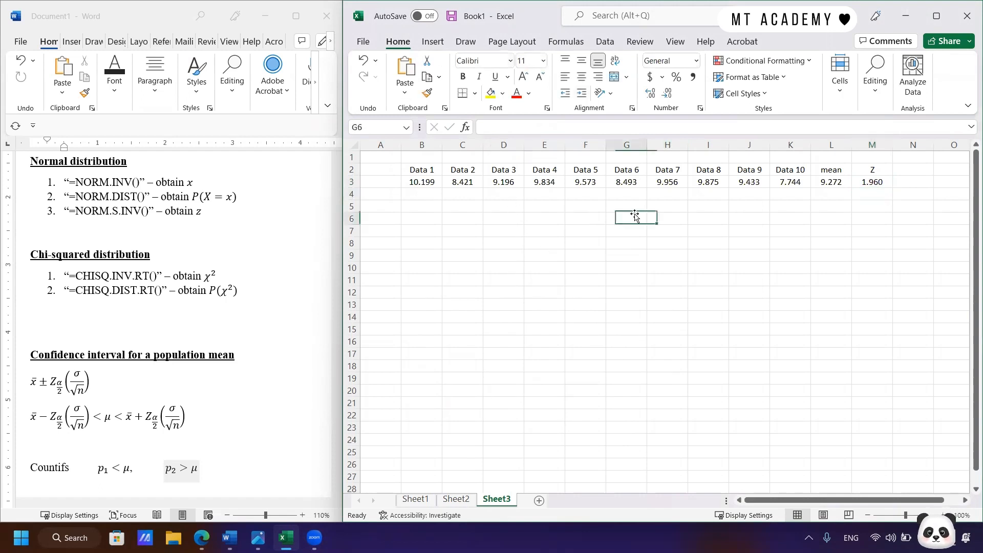
pyautogui.write('1')
pyautogui.press('Return')
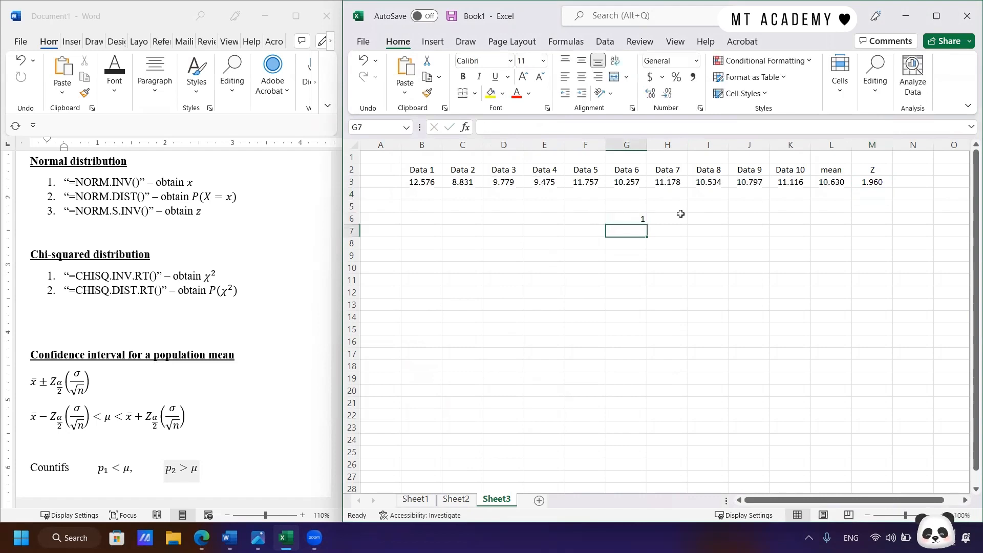
pyautogui.write('2')
pyautogui.press('Return')
pyautogui.write('3')
pyautogui.press('Return')
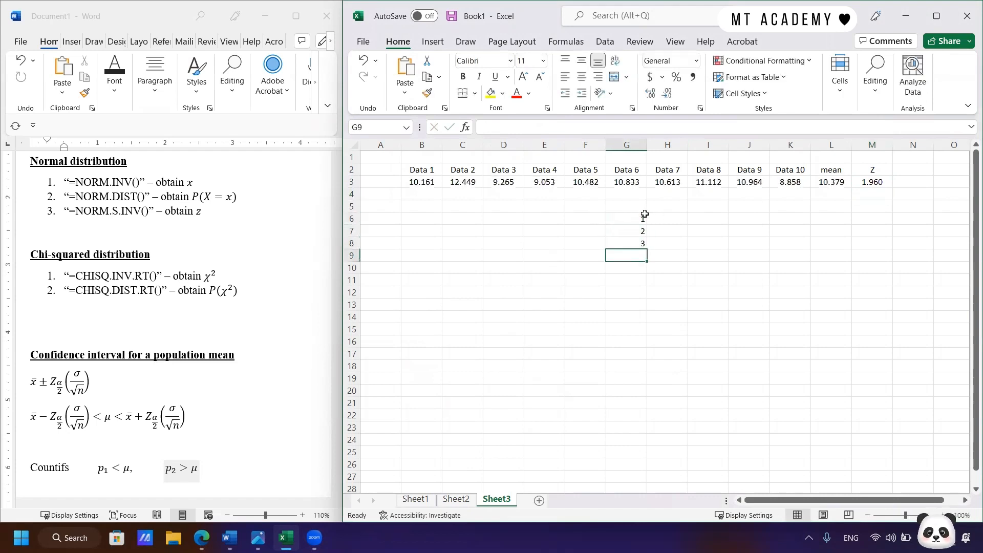
pyautogui.moveTo(644, 214); pyautogui.dragTo(638, 245)
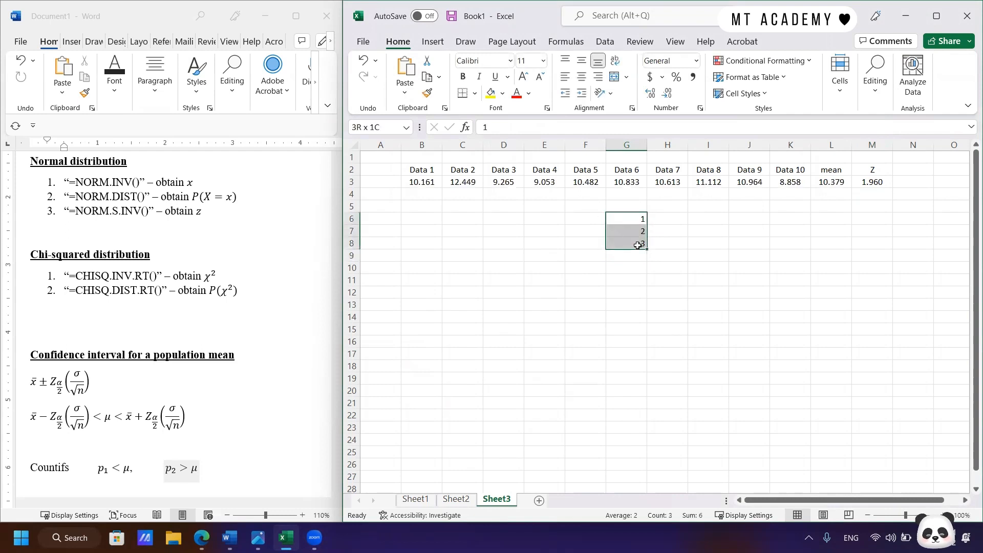
pyautogui.press('Delete')
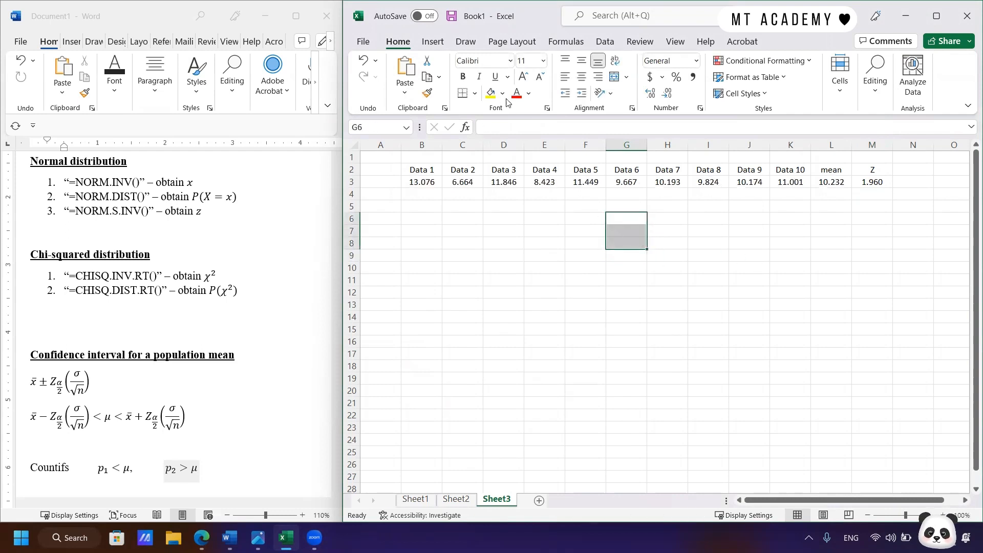
# Set the workbook's calculation mode to Manual
pyautogui.click(587, 43)
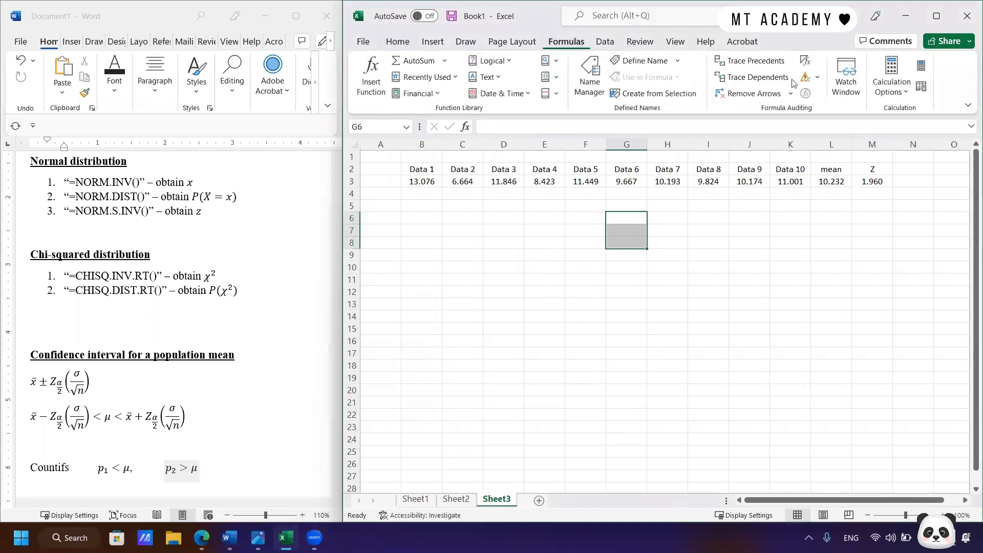
pyautogui.click(889, 92)
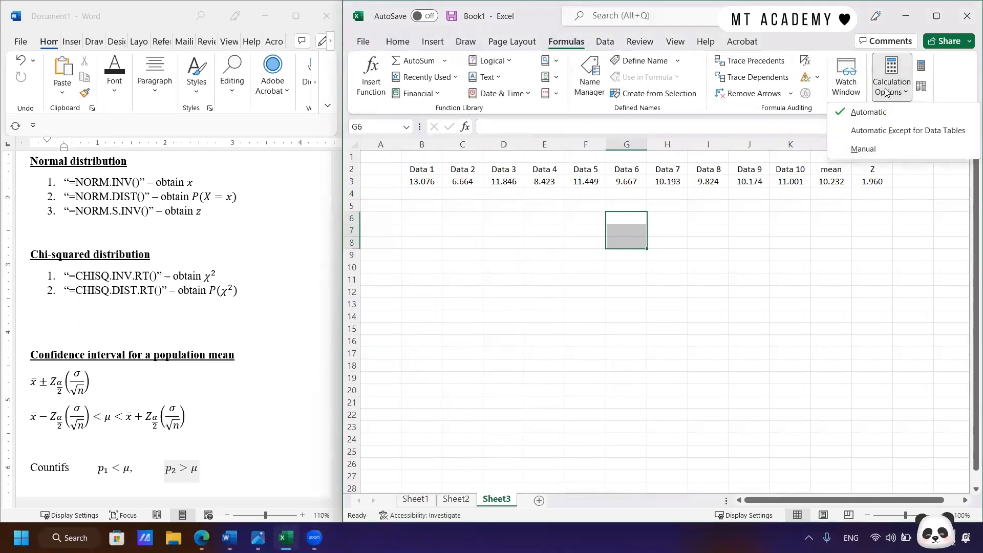
pyautogui.click(879, 149)
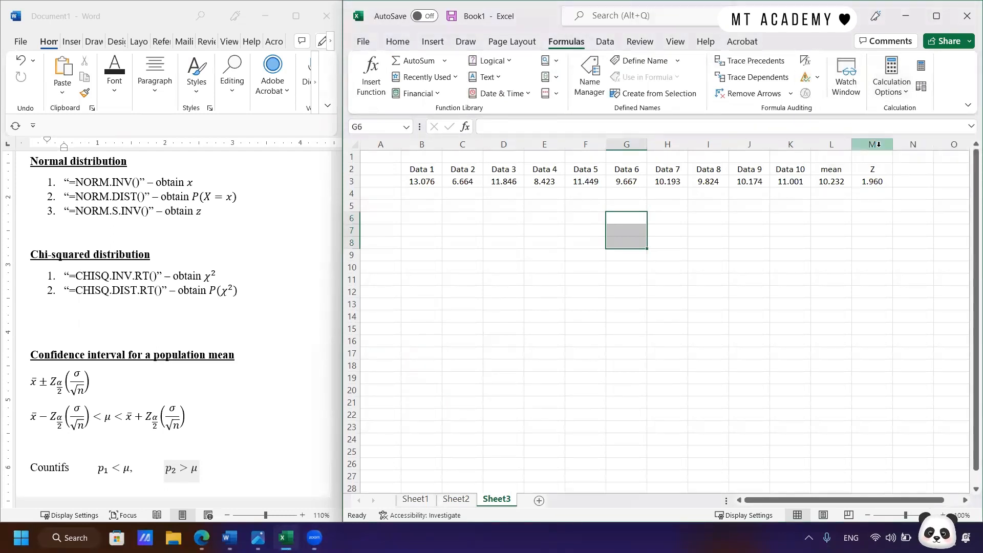
# Test manual calculation by filling G6:G8 with 1, and clear the cells
pyautogui.write('1')
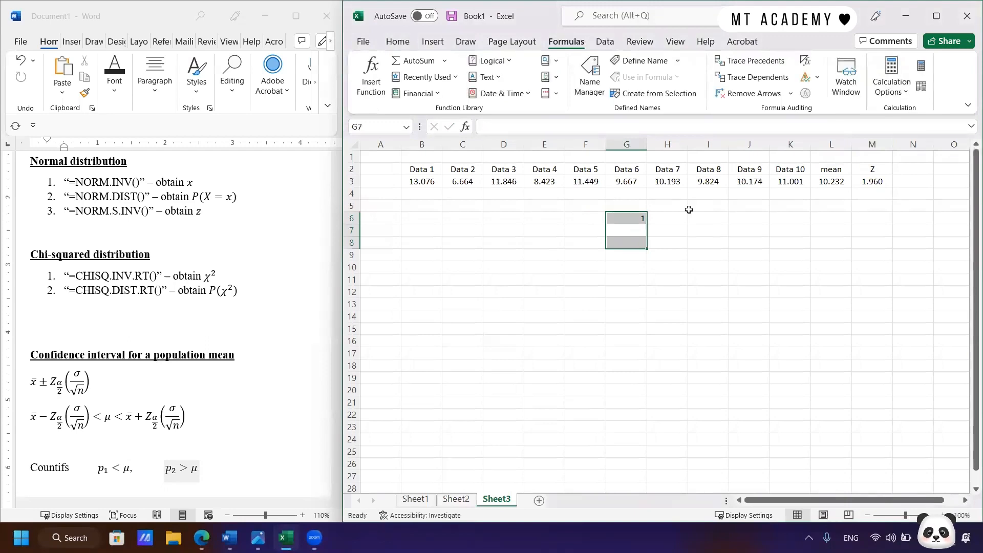
pyautogui.hotkey('ctrl', 'Return')
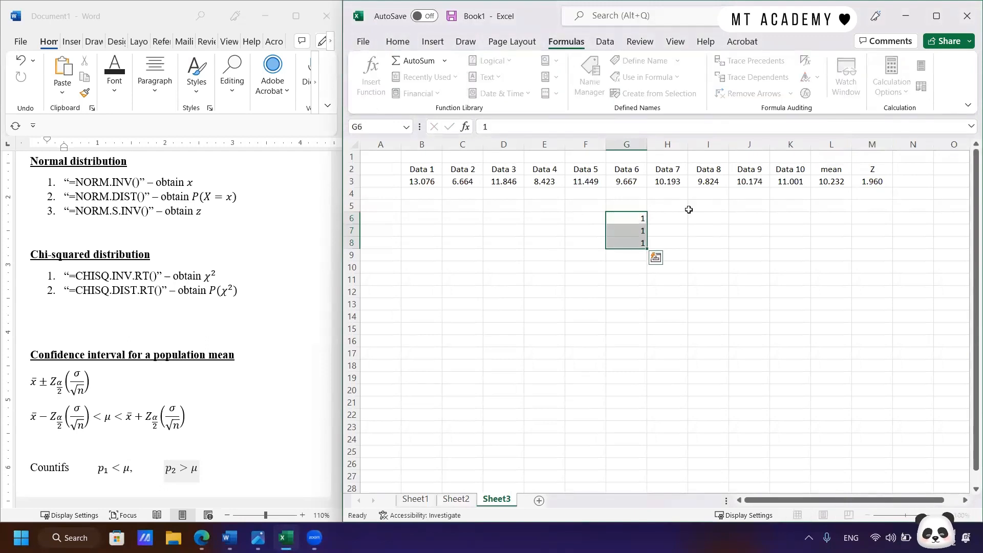
pyautogui.press('Delete')
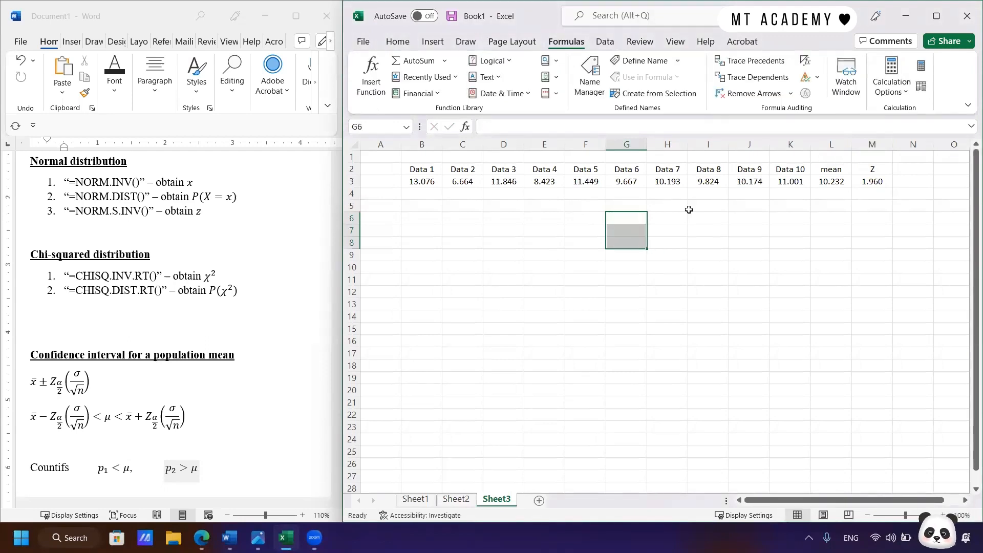
# Recalculate the workbook manually several times to regenerate the random data
pyautogui.press('F9')
pyautogui.press('F9')
pyautogui.press('F9')
pyautogui.press('F9')
pyautogui.press('F9')
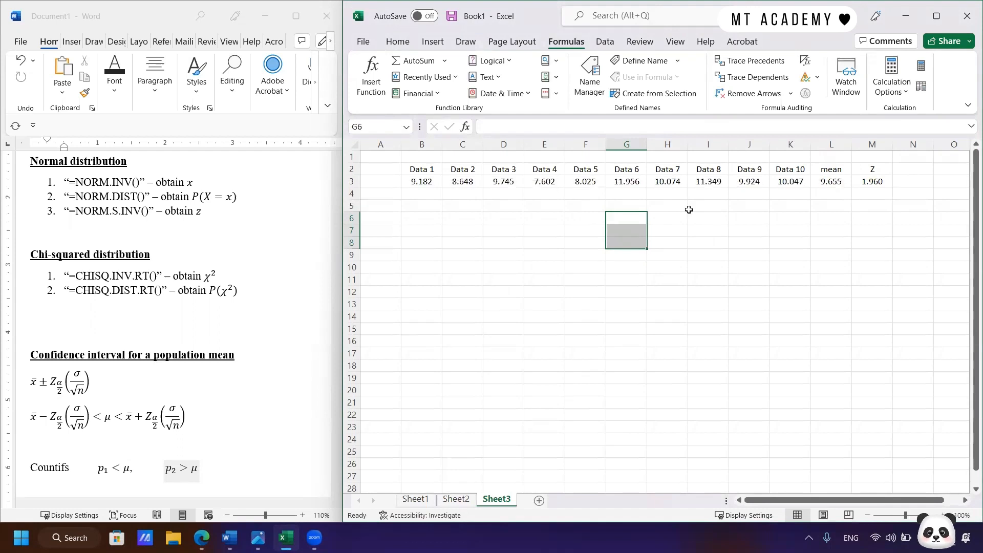
pyautogui.press('F9')
pyautogui.press('F9')
pyautogui.press('F9')
pyautogui.press('F9')
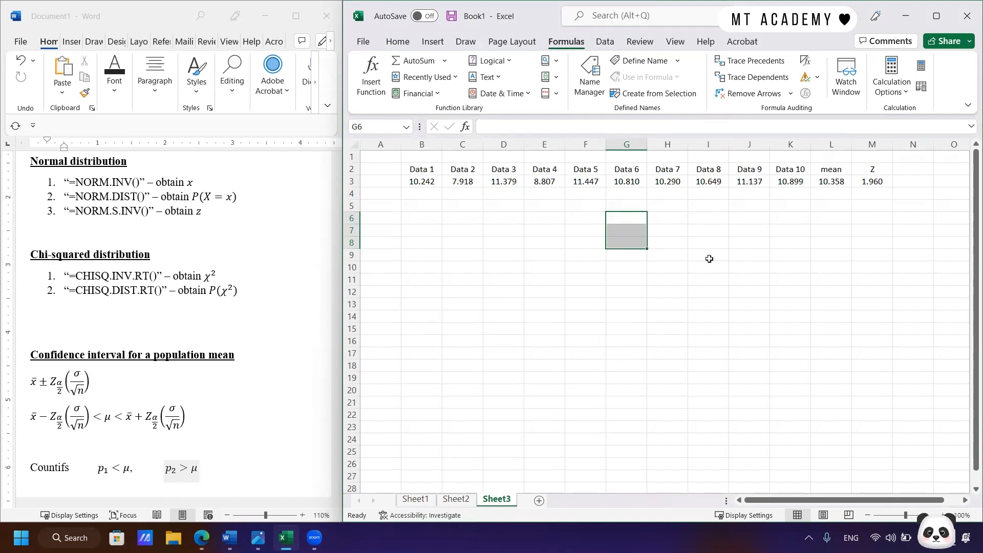
# Add the heading "SD" in N2 and calculate the population standard deviation of B3:K3 in N3 with STDEV.P
pyautogui.click(906, 171)
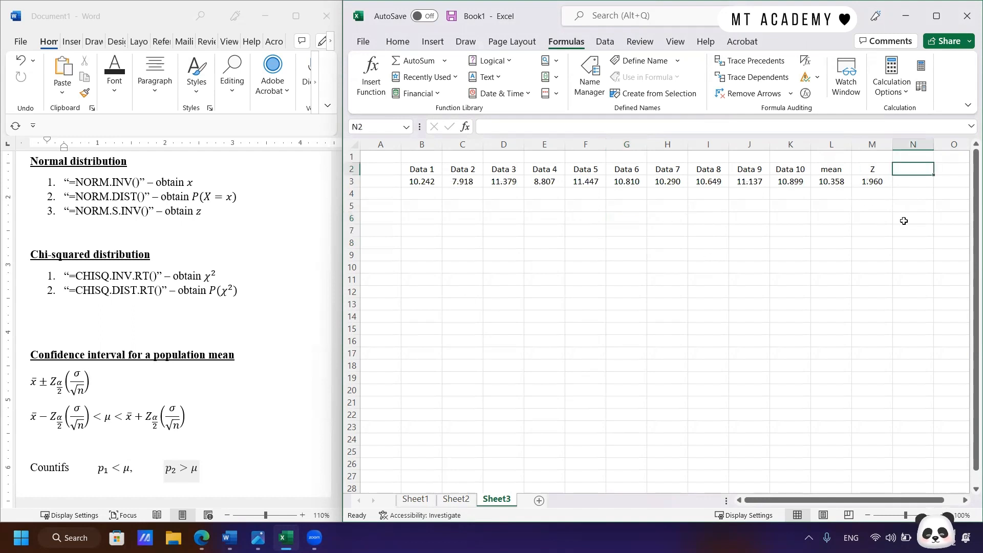
pyautogui.write('SD')
pyautogui.press('Return')
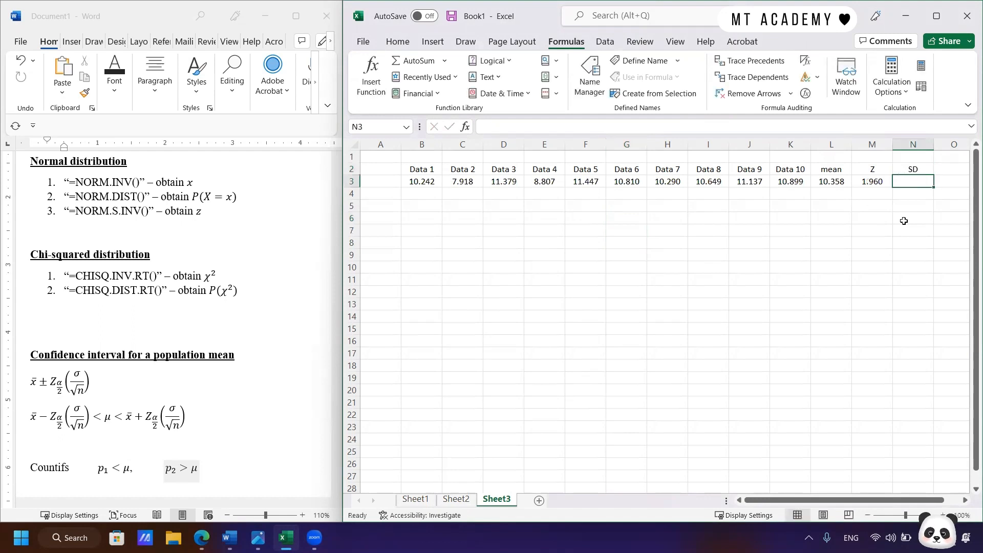
pyautogui.write('=')
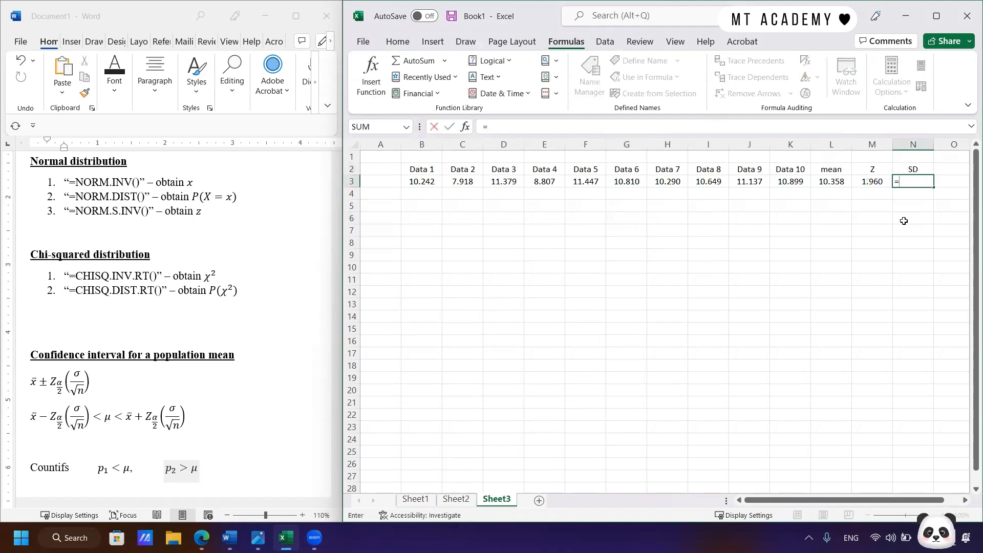
pyautogui.write('std')
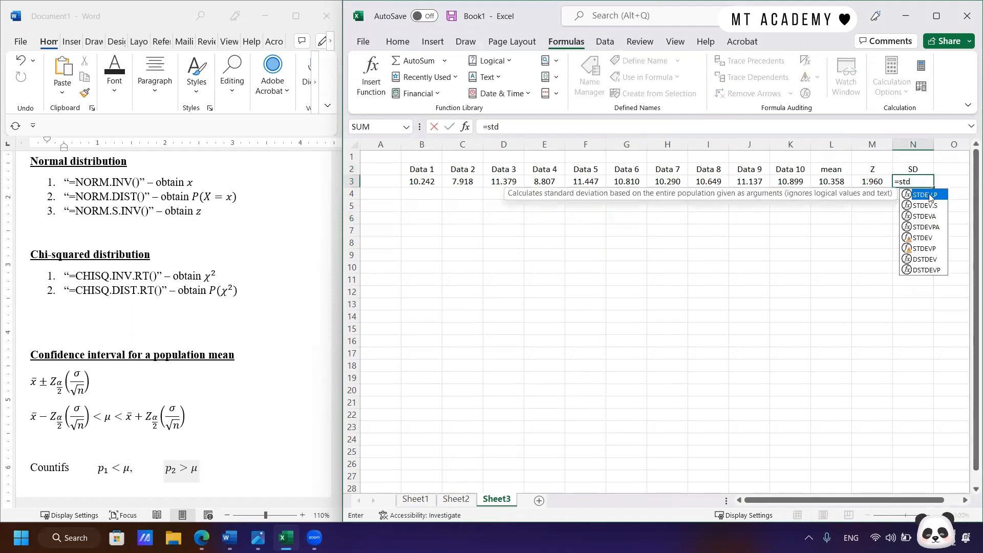
pyautogui.doubleClick(929, 195)
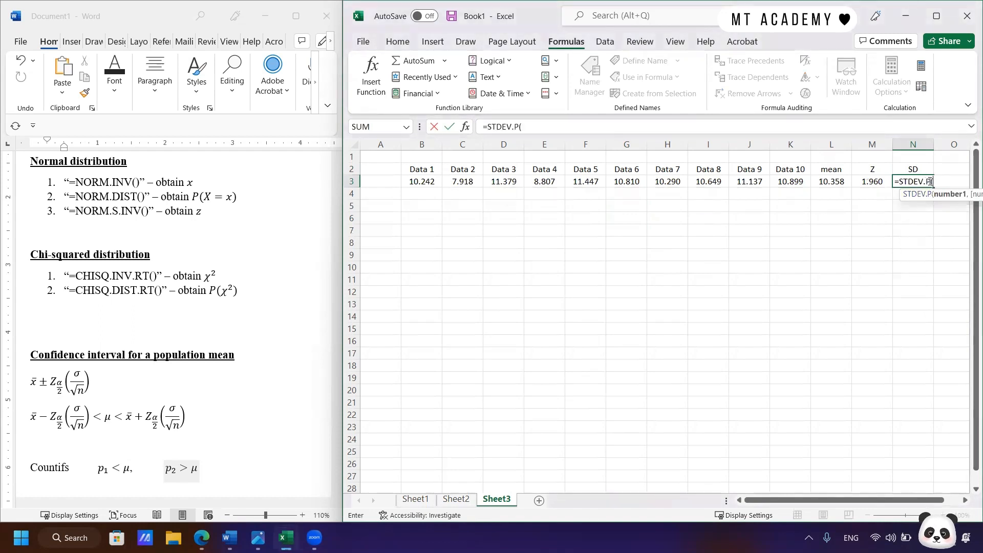
pyautogui.moveTo(409, 181); pyautogui.dragTo(784, 182)
pyautogui.press('Return')
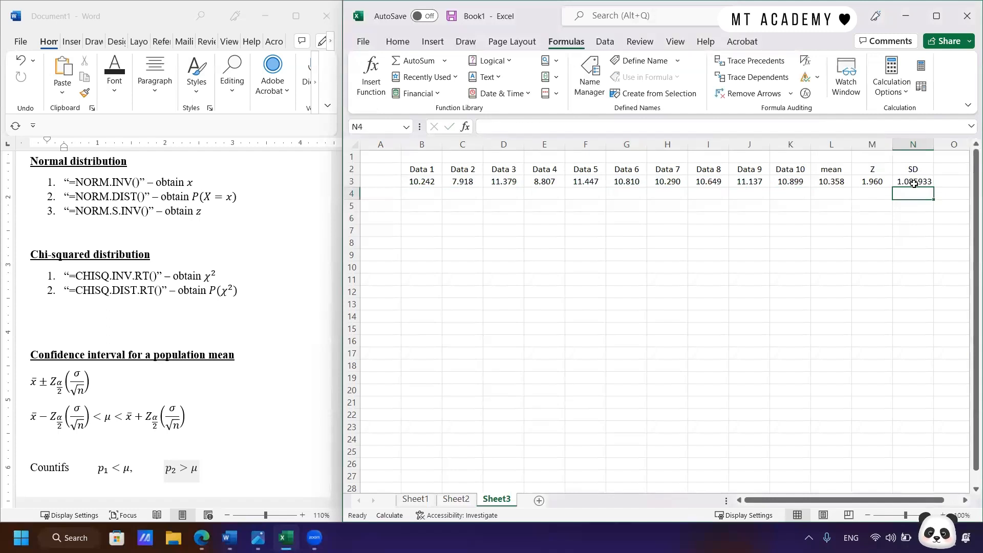
pyautogui.click(397, 41)
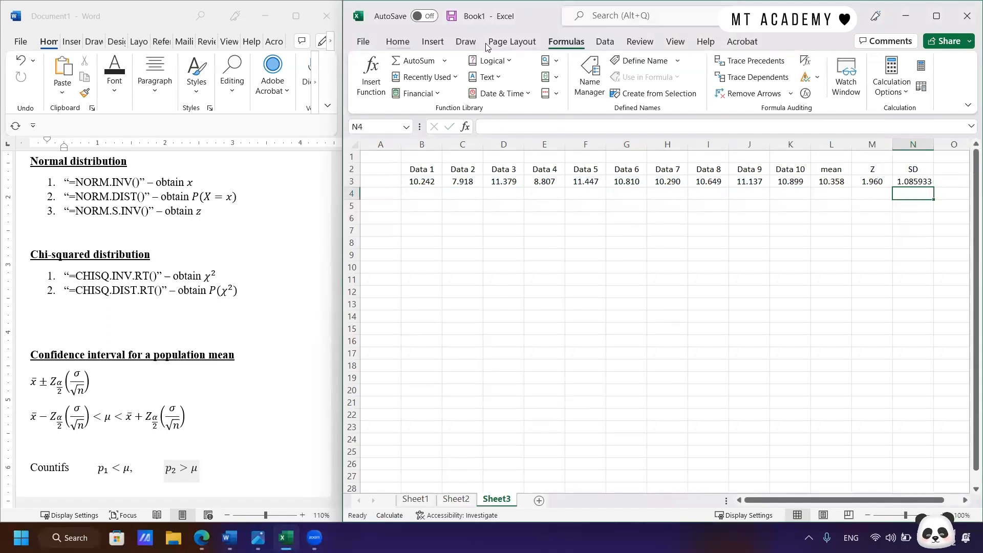
# Format the SD value in N3 to four decimal places and centre it
pyautogui.click(904, 181)
pyautogui.click(666, 92)
pyautogui.click(667, 93)
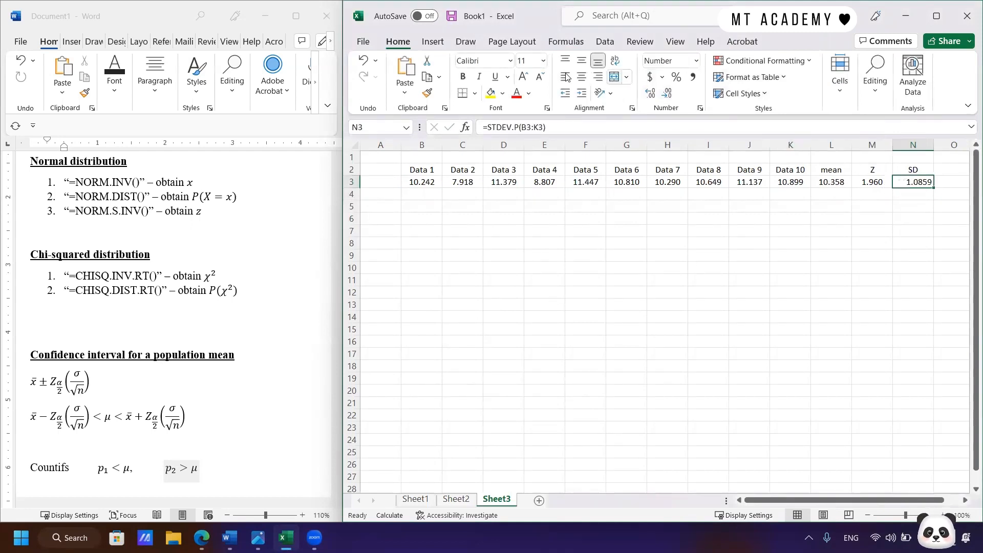
pyautogui.click(581, 77)
# Add the heading "lower" in O2, beside the SD heading
pyautogui.click(936, 169)
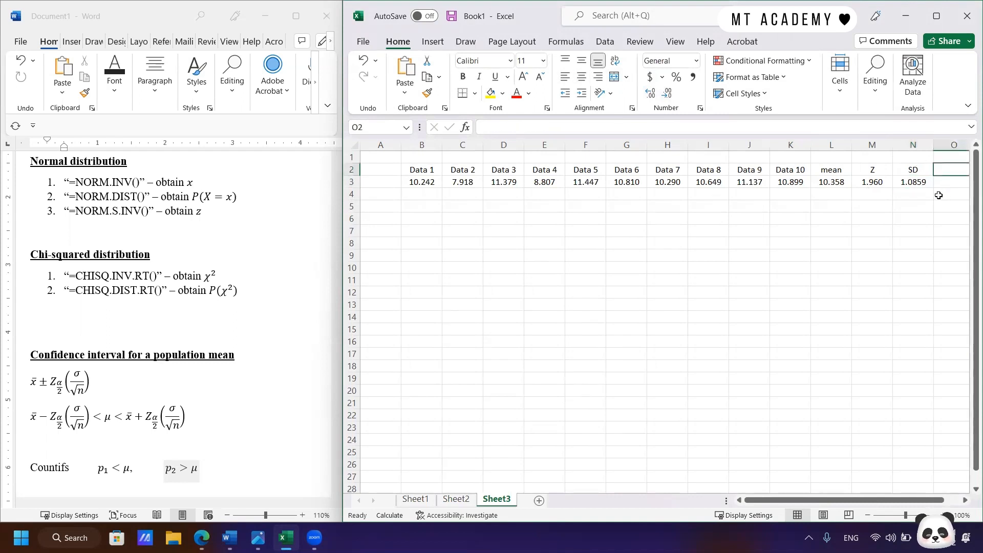
pyautogui.moveTo(904, 500); pyautogui.dragTo(920, 499)
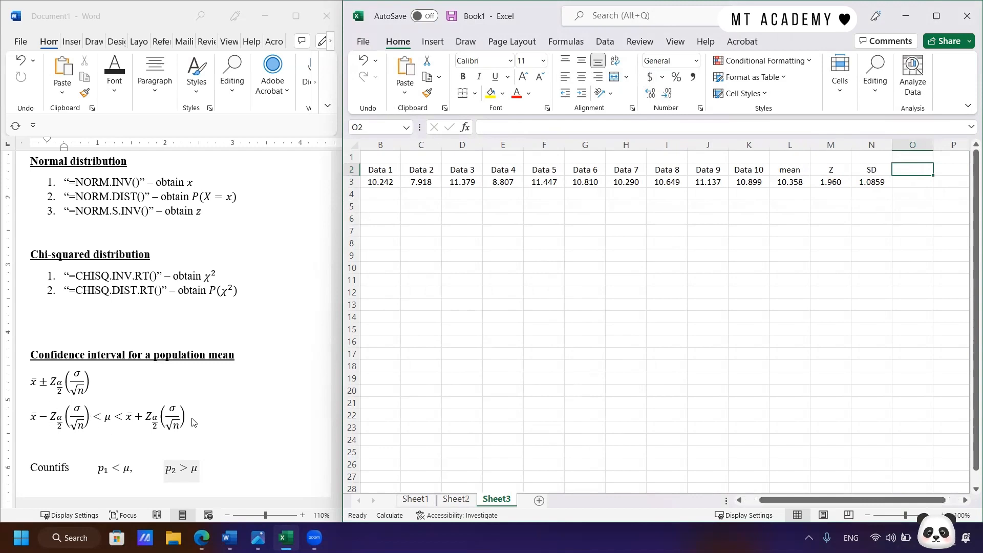
pyautogui.write('losw')
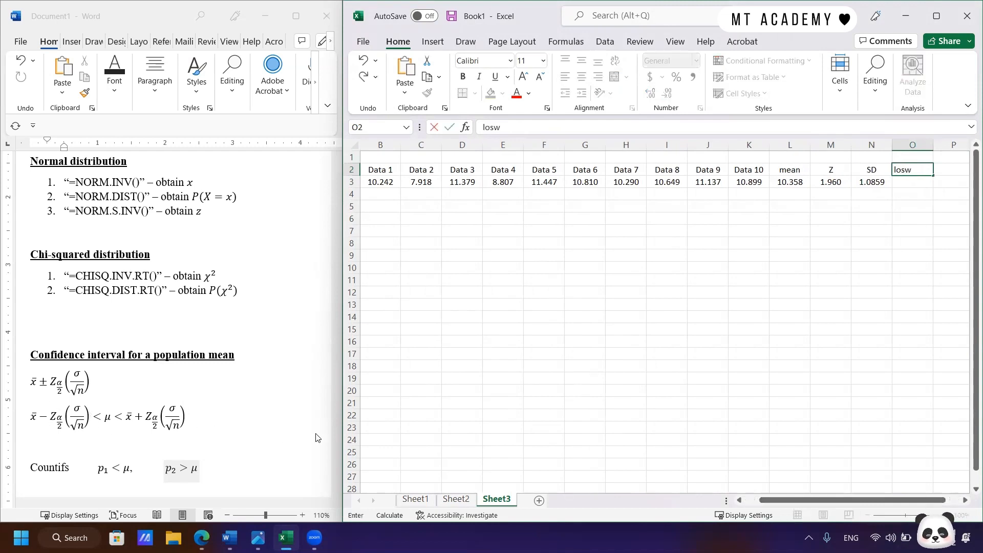
pyautogui.write('e')
pyautogui.press('BackSpace')
pyautogui.press('BackSpace')
pyautogui.press('BackSpace')
pyautogui.write('wer')
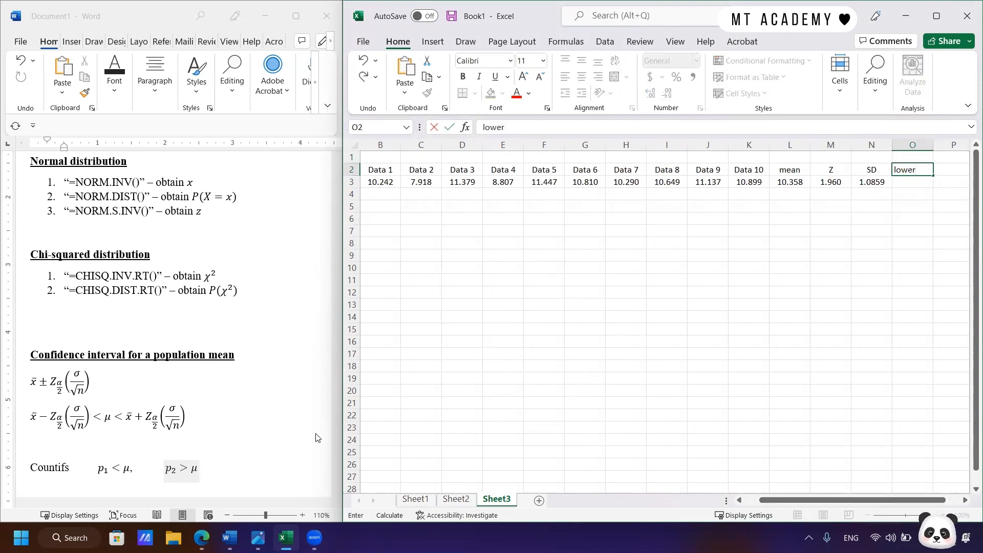
pyautogui.press('Return')
# Calculate the lower confidence limit in O3 with the formula =L3-M3*N3/SQRT(10)
pyautogui.write('=')
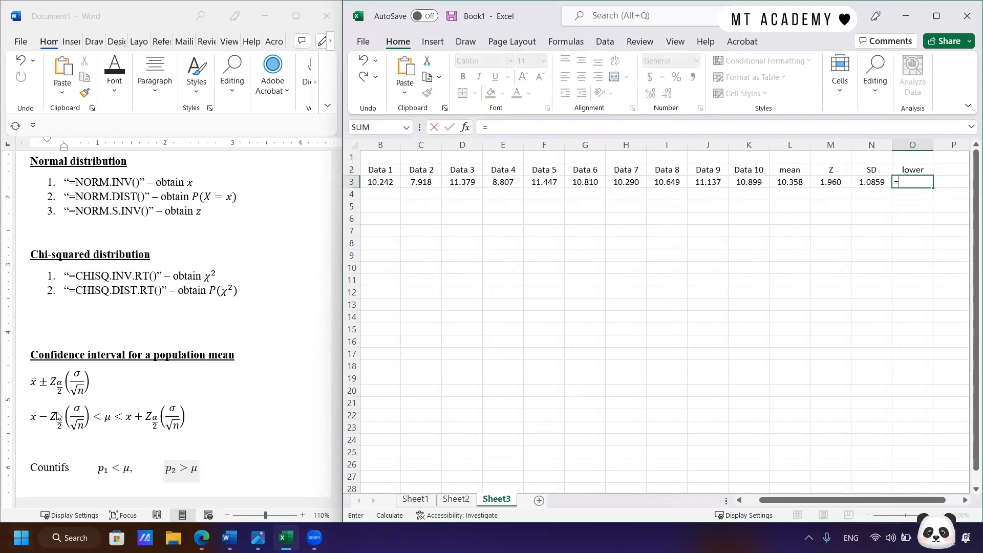
pyautogui.click(800, 184)
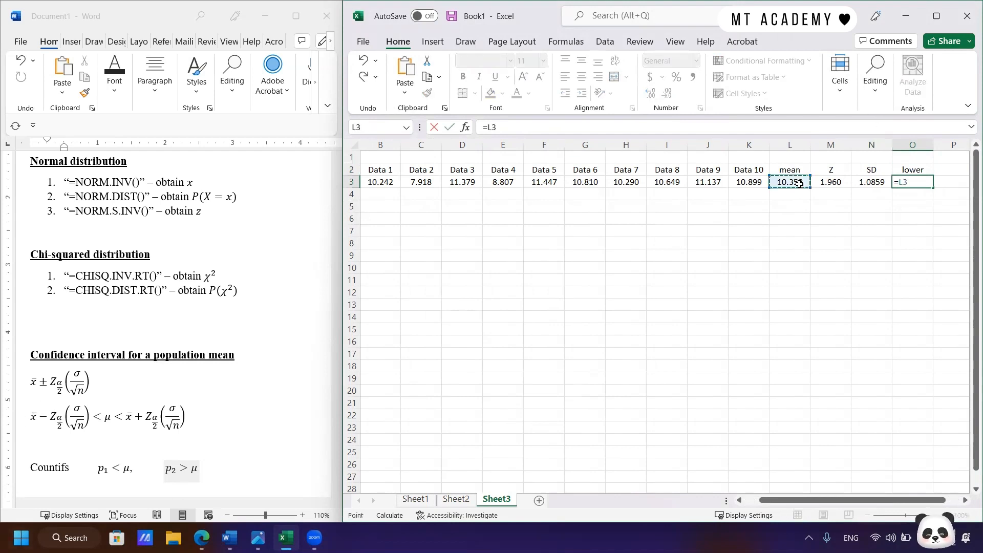
pyautogui.write('-')
pyautogui.click(822, 180)
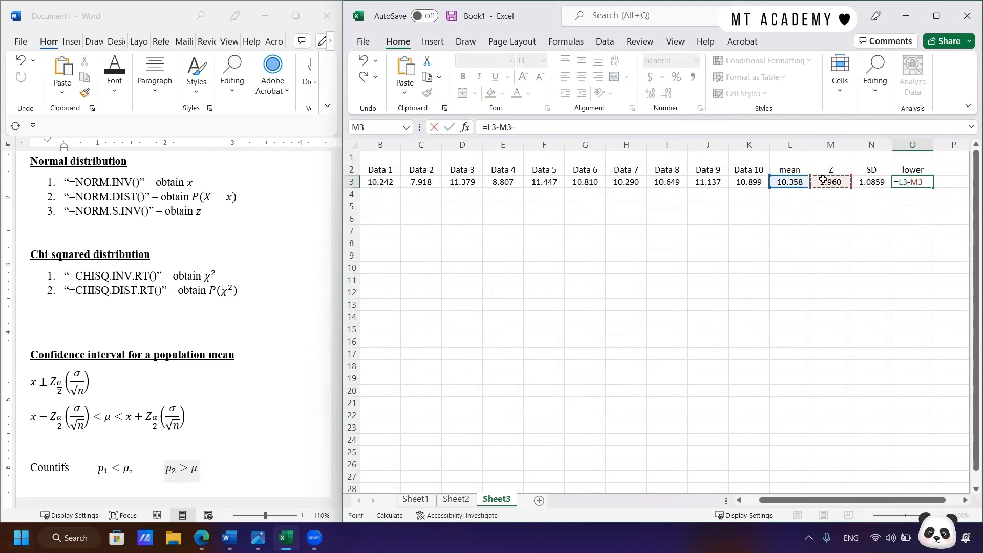
pyautogui.write('*')
pyautogui.click(866, 179)
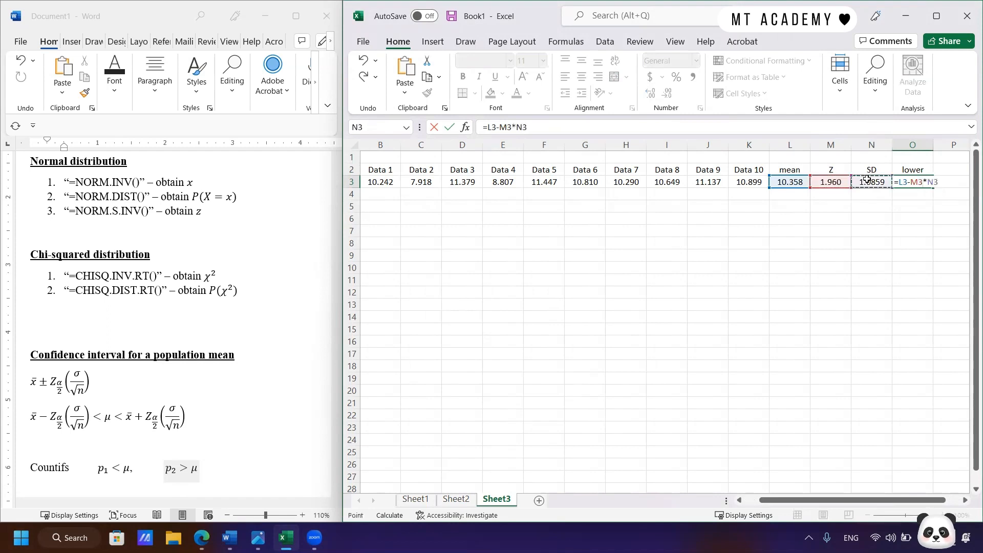
pyautogui.write('/sqr')
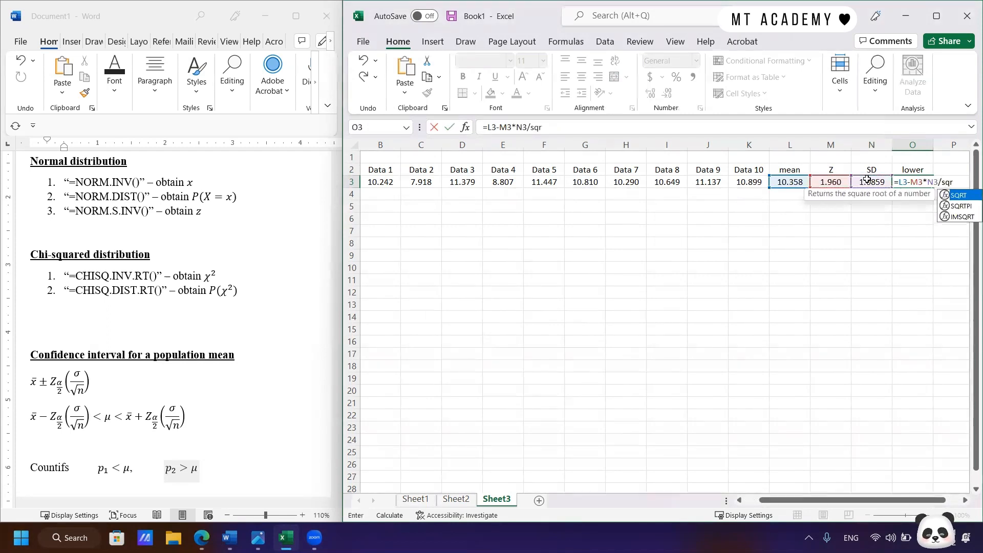
pyautogui.write('t')
pyautogui.press('Tab')
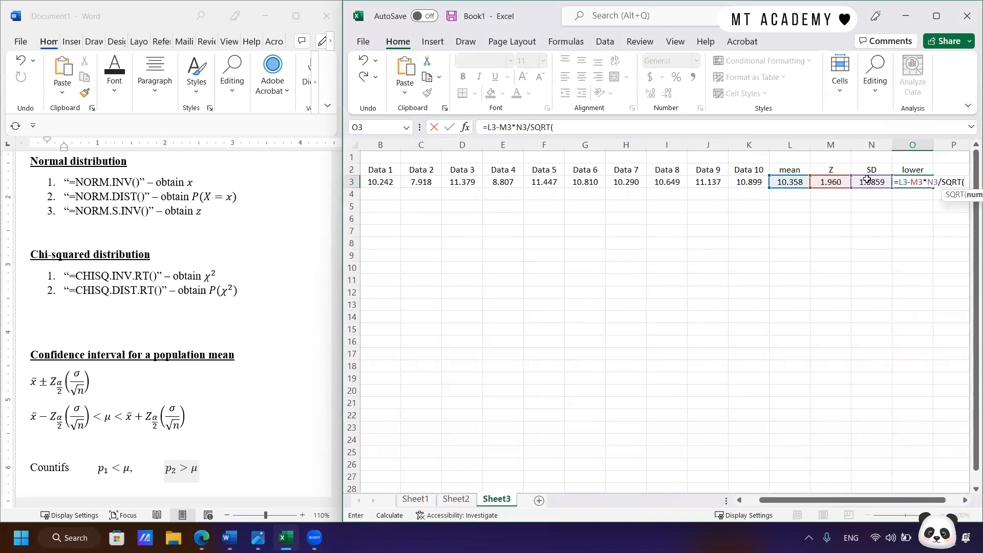
pyautogui.write('10')
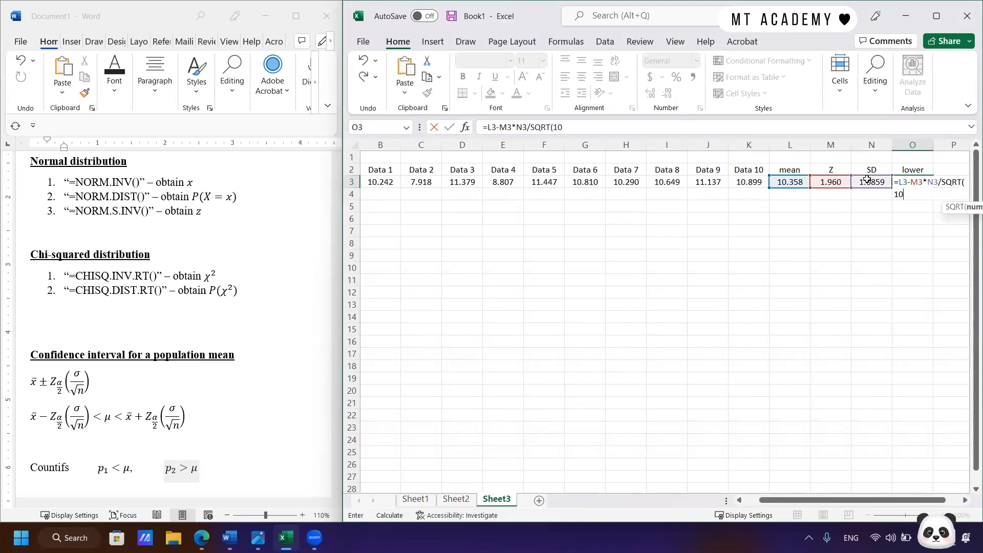
pyautogui.write(')')
pyautogui.press('Return')
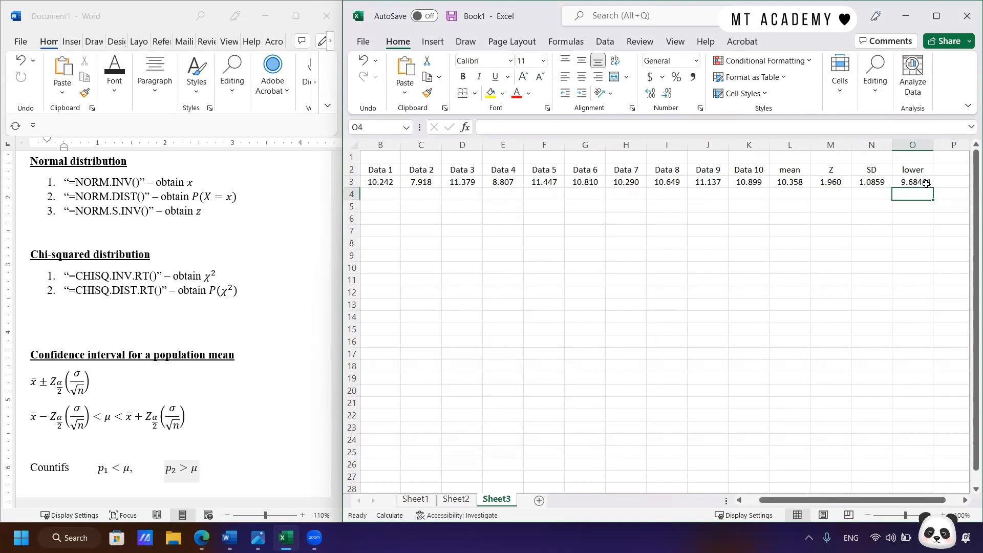
# Add the heading "higher" in P2, beside the lower heading
pyautogui.moveTo(859, 499); pyautogui.dragTo(872, 499)
pyautogui.click(903, 172)
pyautogui.write('higher')
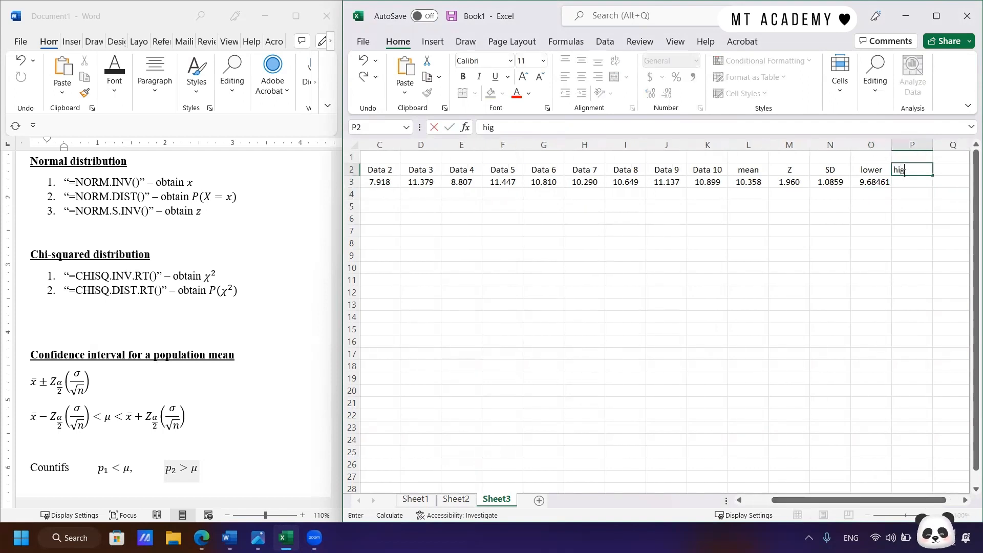
pyautogui.press('Return')
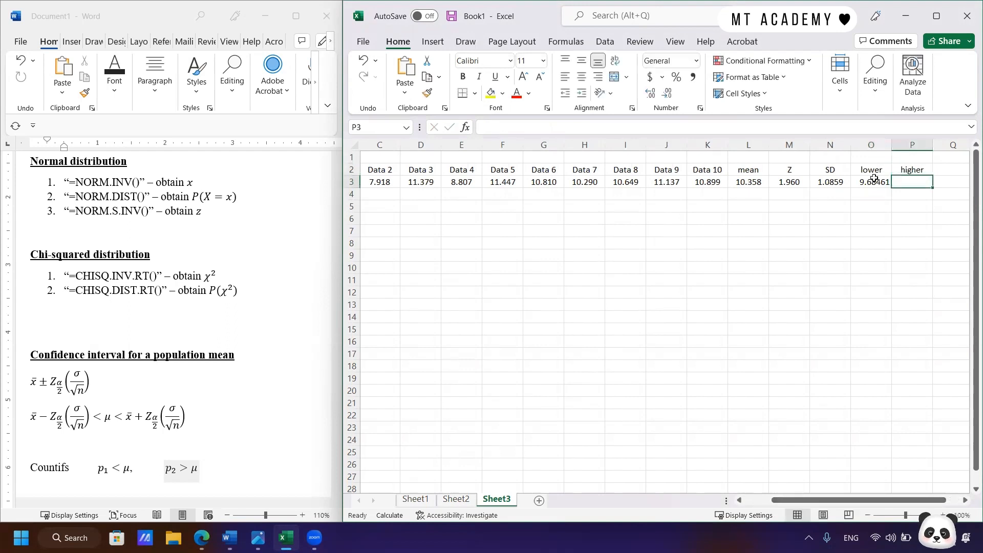
# Reuse the lower limit's formula in P3 with a plus sign, giving =L3+M3*N3/SQRT(10)
pyautogui.click(872, 182)
pyautogui.moveTo(571, 127); pyautogui.dragTo(396, 133)
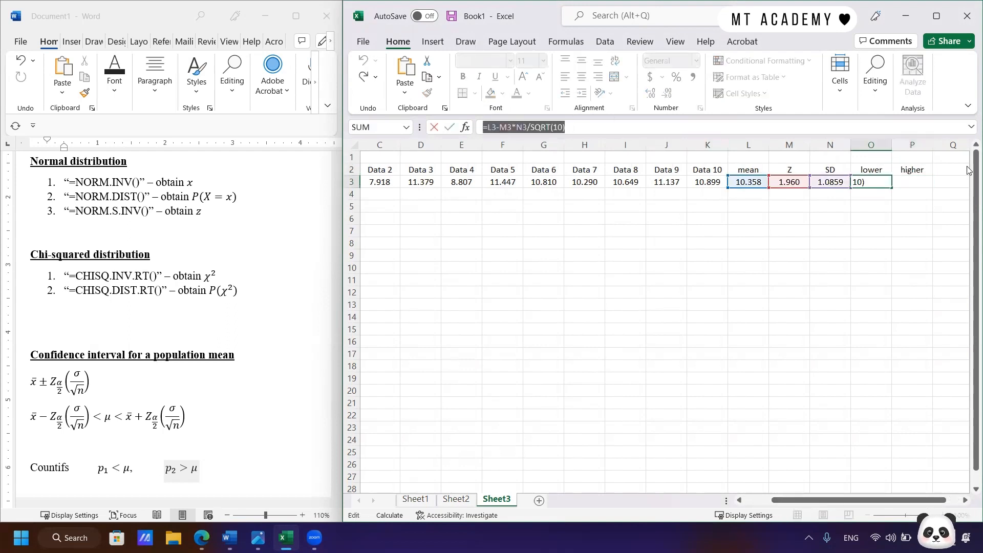
pyautogui.click(905, 182)
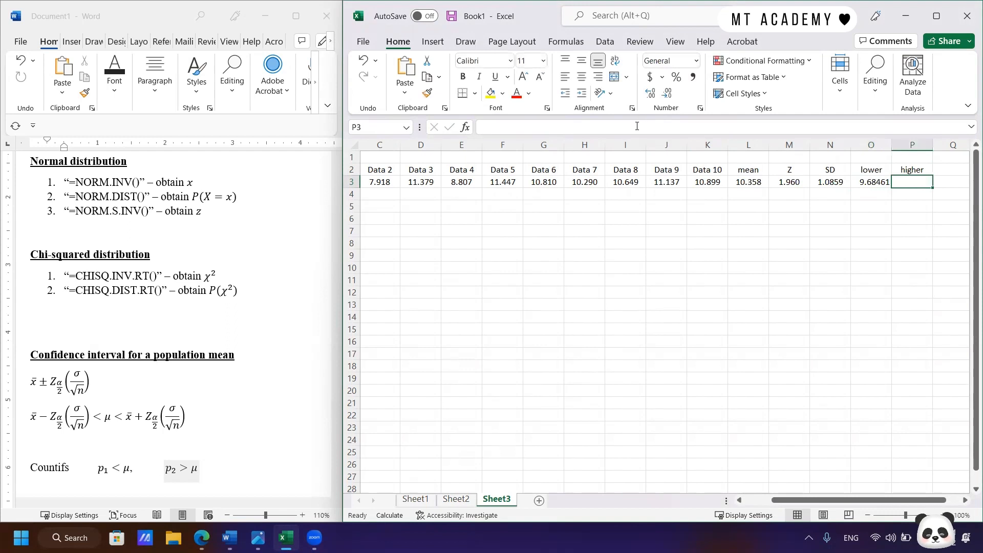
pyautogui.click(516, 127)
pyautogui.hotkey('ctrl', 'v')
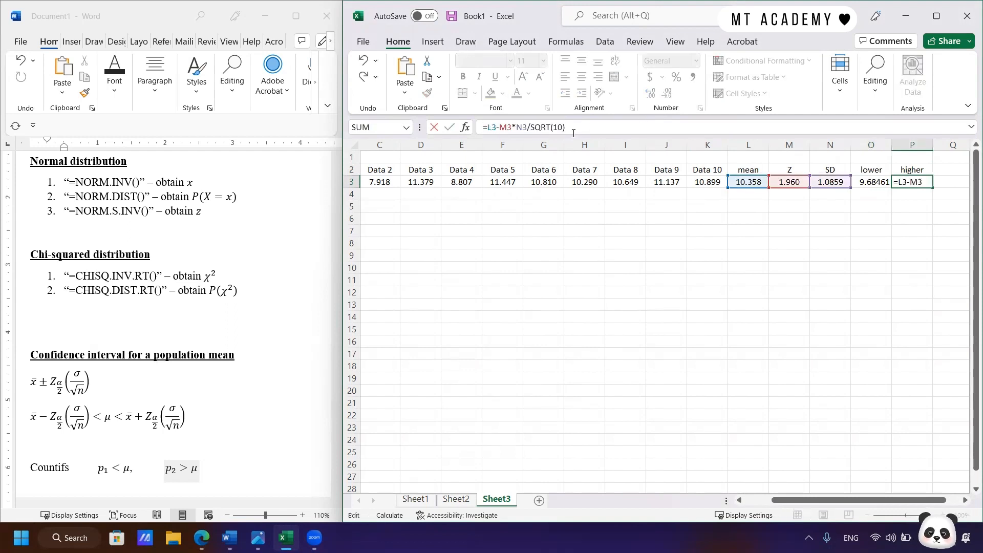
pyautogui.press('BackSpace')
pyautogui.write('+')
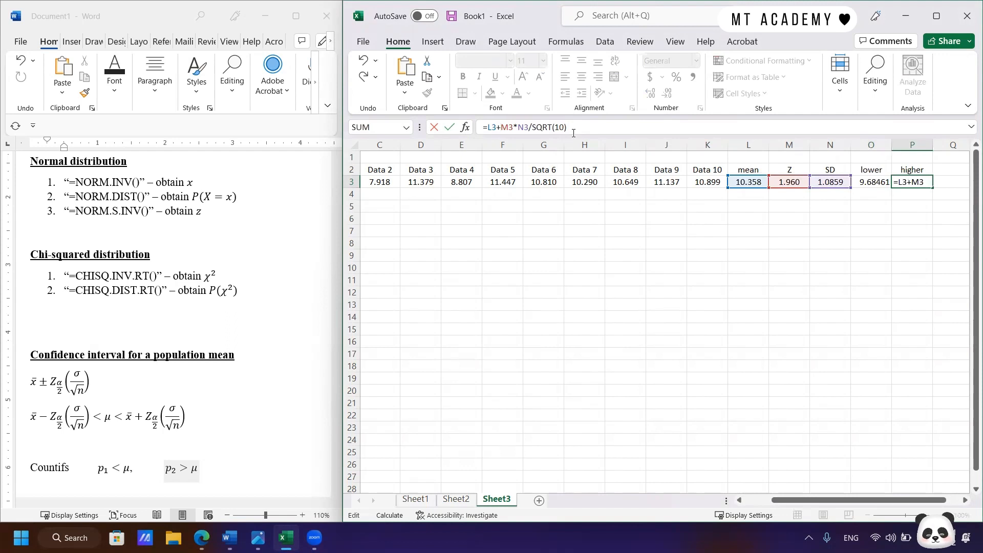
pyautogui.press('Return')
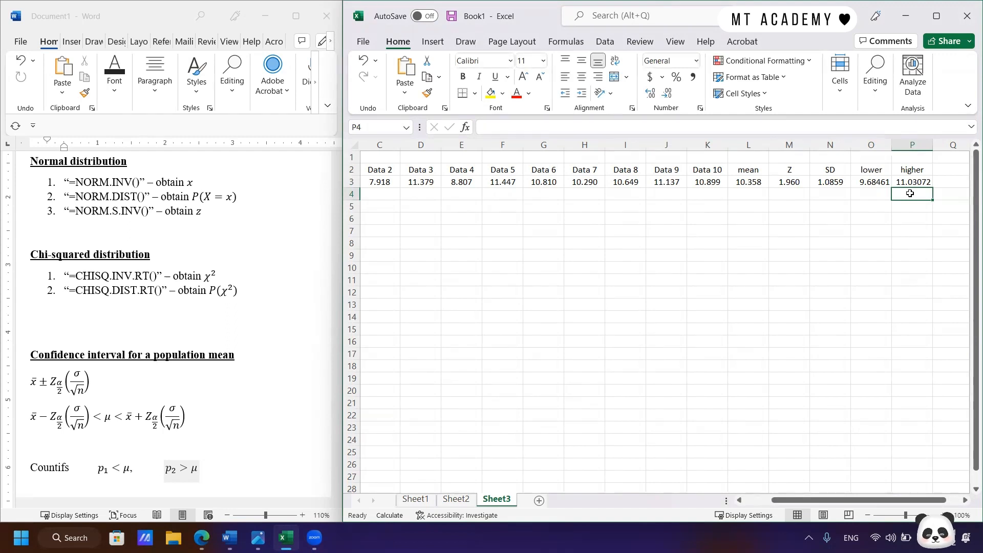
# Format the limits in O3:P3 as centred values with three decimal places, and reduce the SD in N3 to three decimals
pyautogui.moveTo(911, 182); pyautogui.dragTo(873, 182)
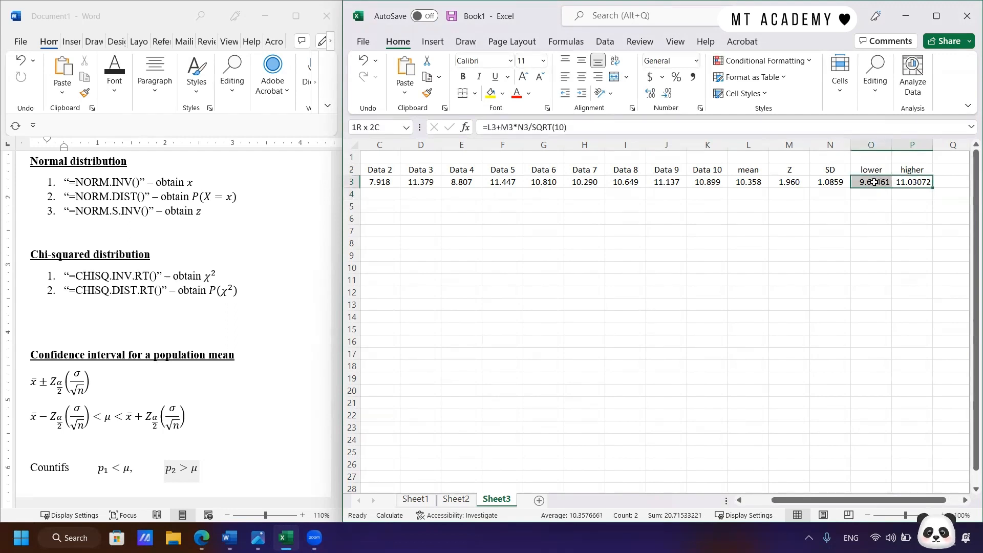
pyautogui.click(667, 94)
pyautogui.click(667, 94)
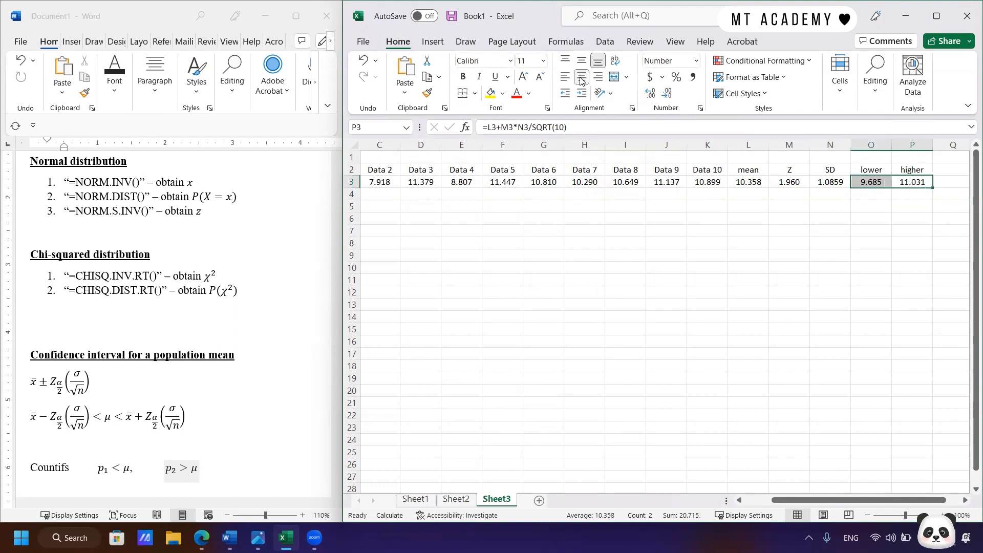
pyautogui.click(820, 183)
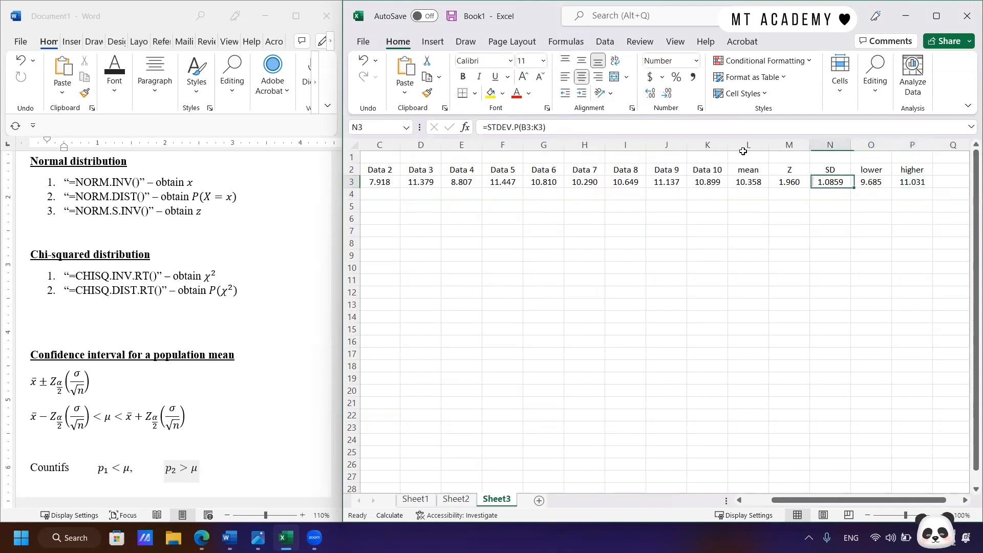
pyautogui.click(669, 95)
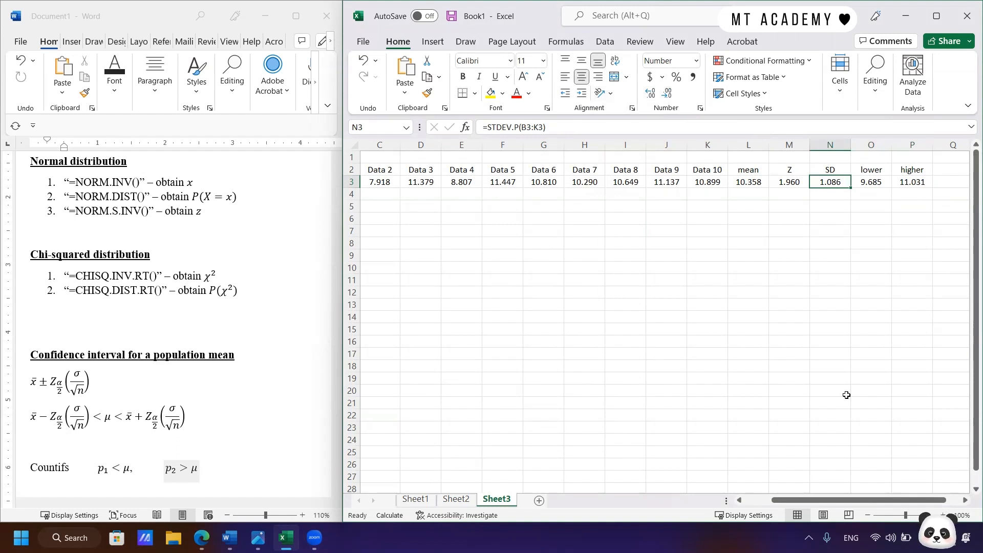
# Add the heading "standard error" in Q2, beside the higher heading
pyautogui.click(965, 501)
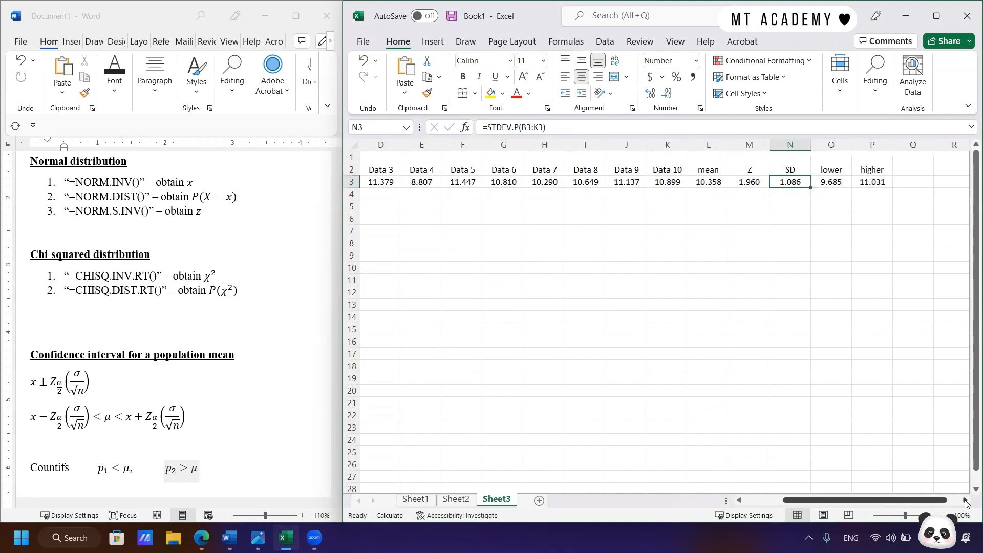
pyautogui.click(904, 171)
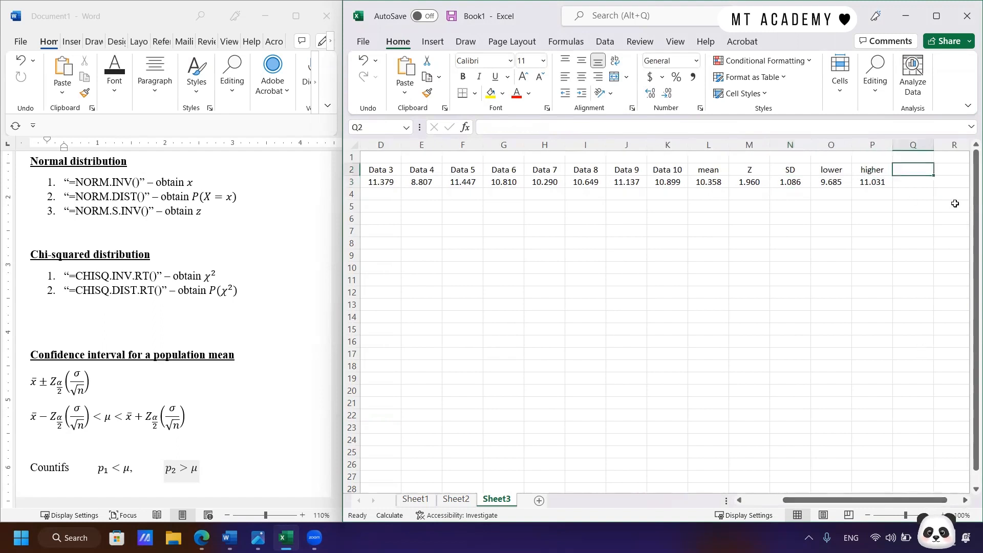
pyautogui.write('sta')
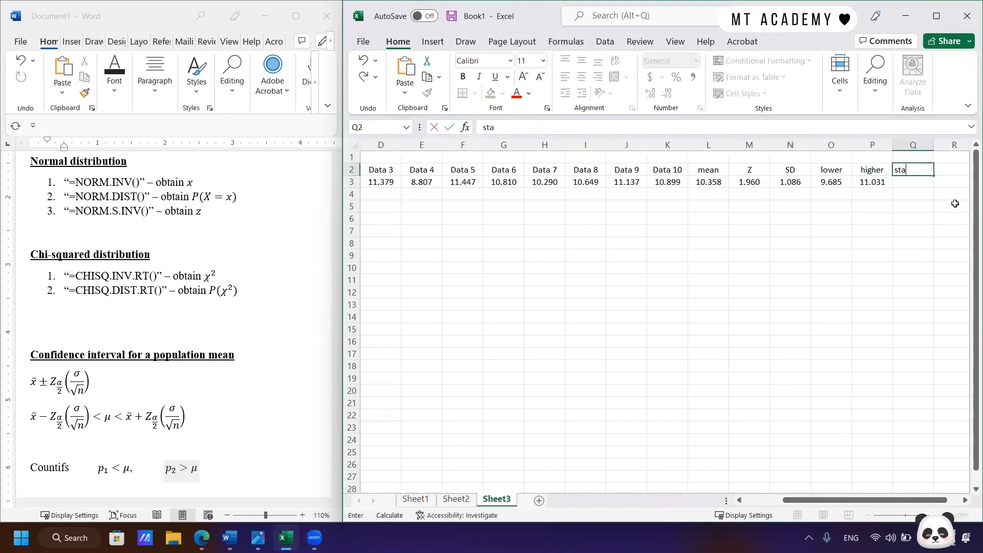
pyautogui.write('ndard')
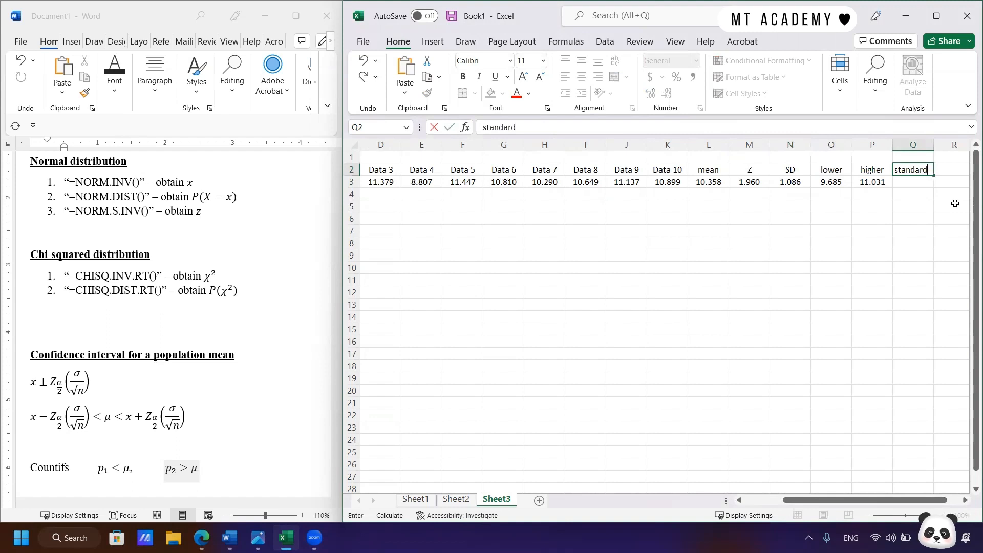
pyautogui.write(' error')
pyautogui.press('Return')
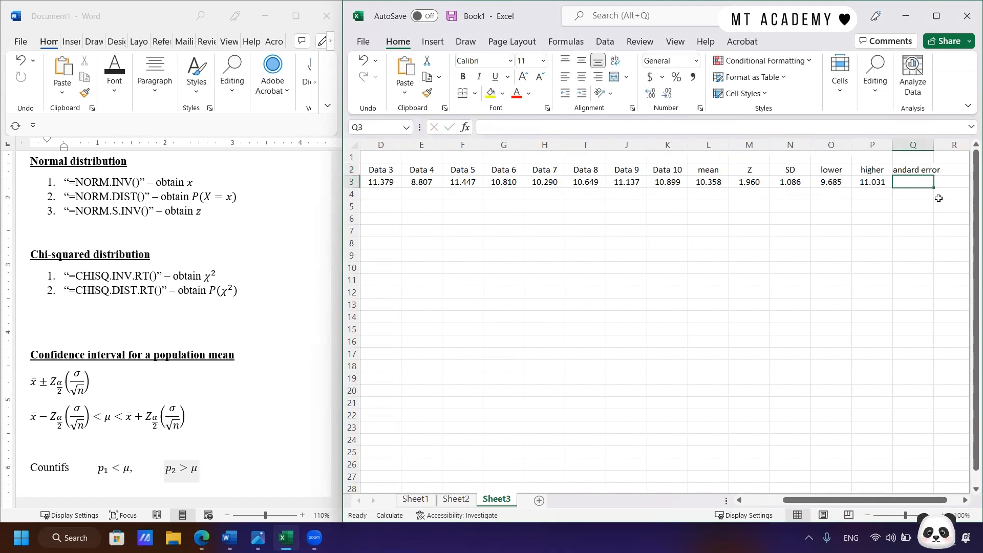
# Calculate the margin in Q3 under the standard error heading with =CONFIDENCE.NORM(0.05,N3,10)
pyautogui.click(827, 126)
pyautogui.write('=')
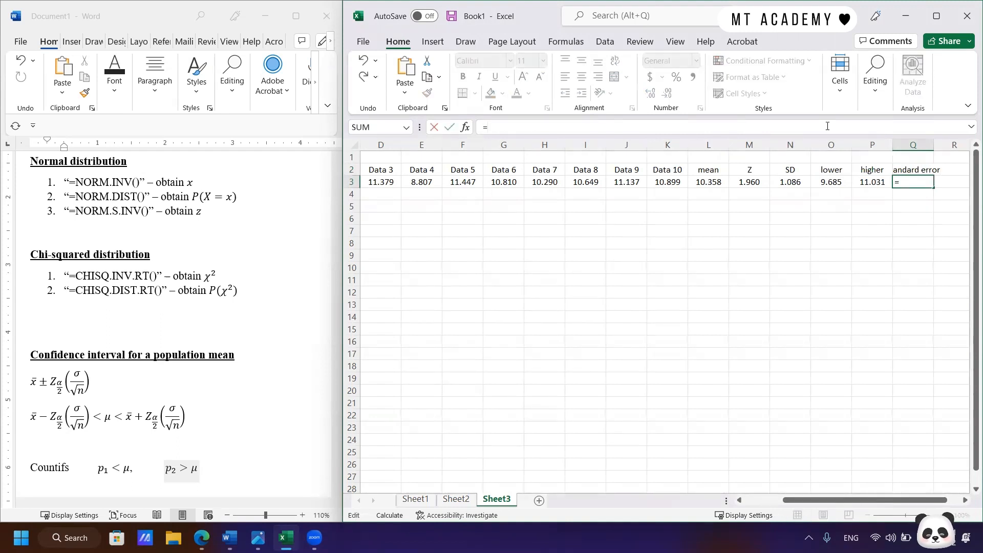
pyautogui.write('confidence')
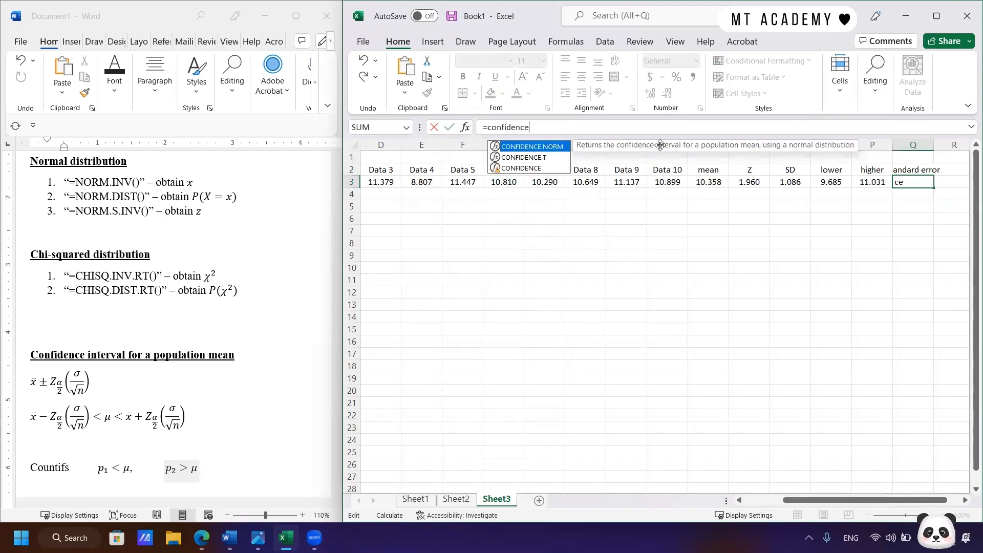
pyautogui.doubleClick(532, 147)
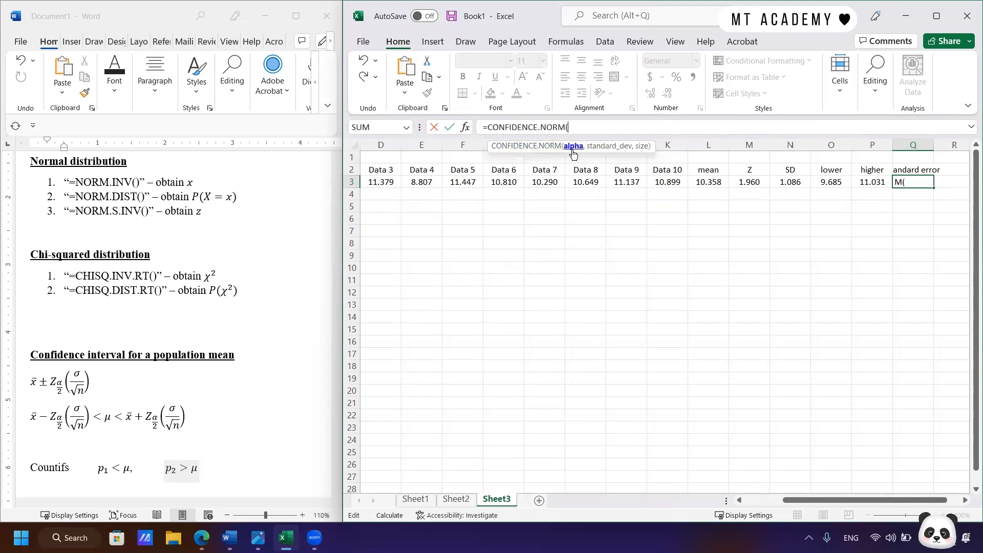
pyautogui.write('0.05')
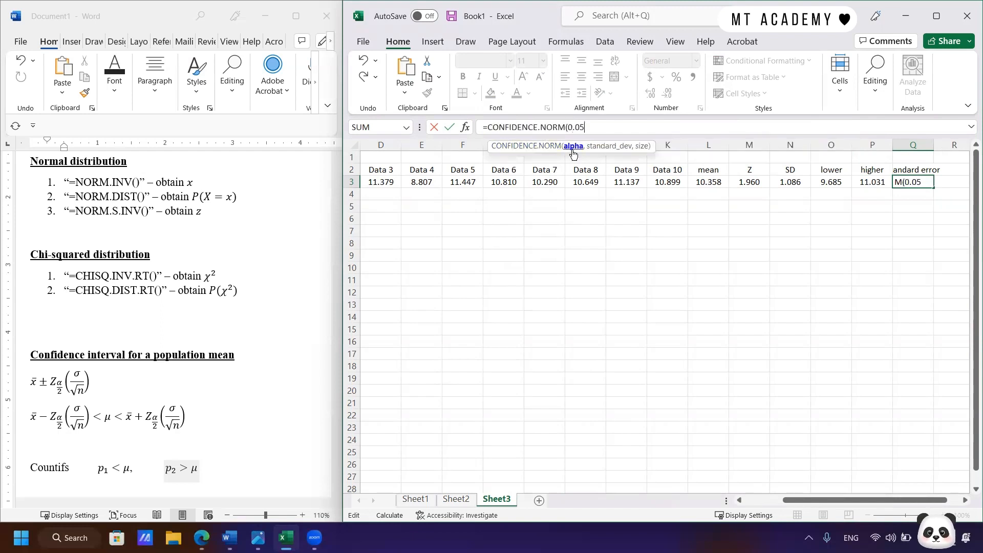
pyautogui.write(',')
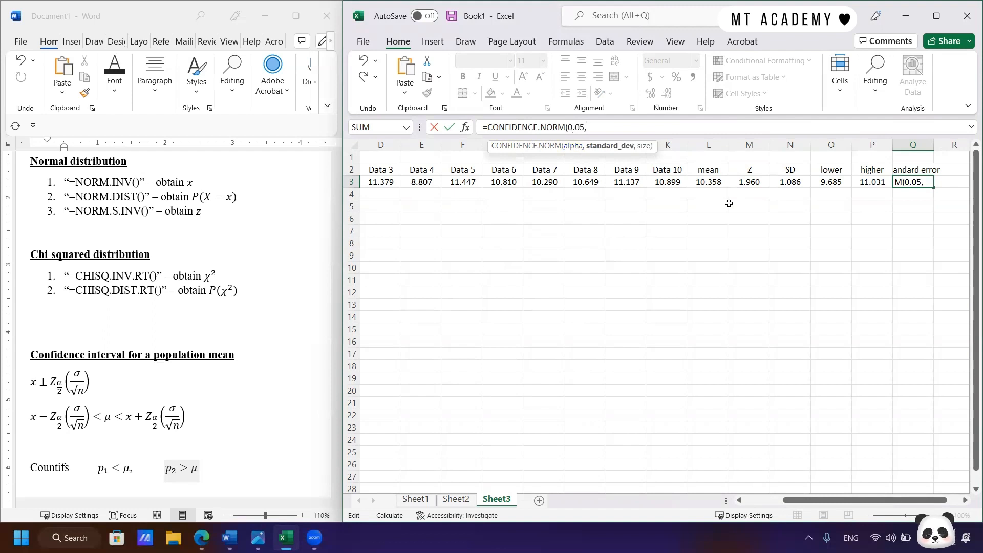
pyautogui.click(783, 183)
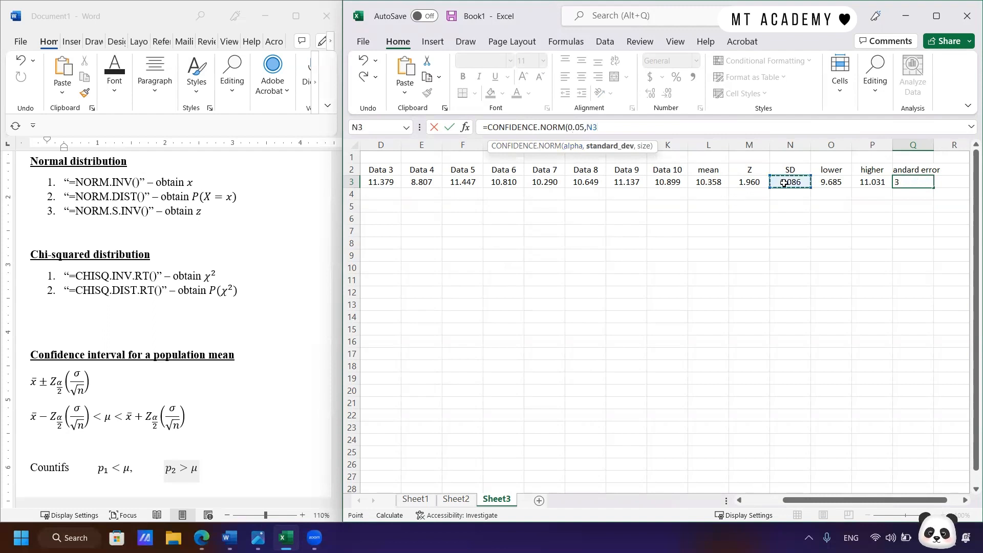
pyautogui.write(',10')
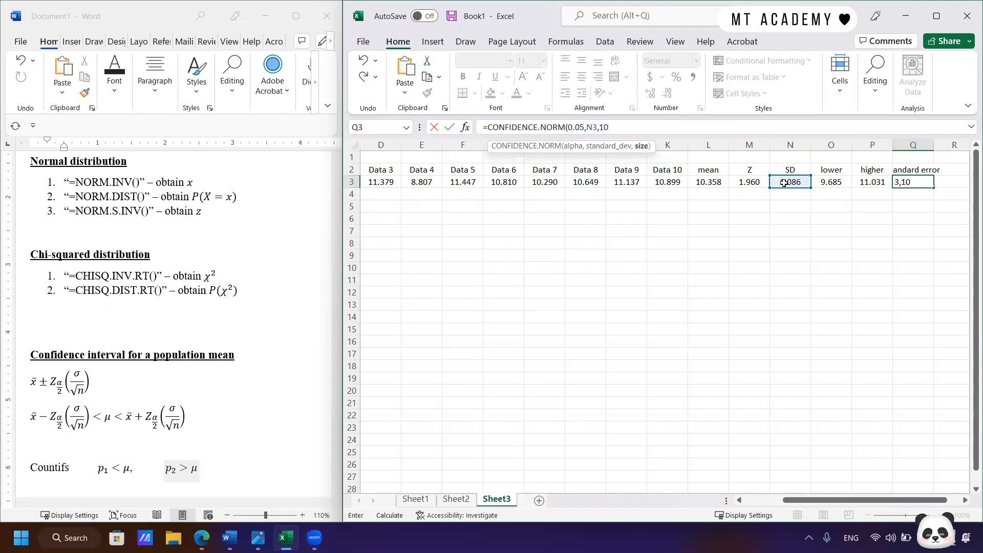
pyautogui.press('Return')
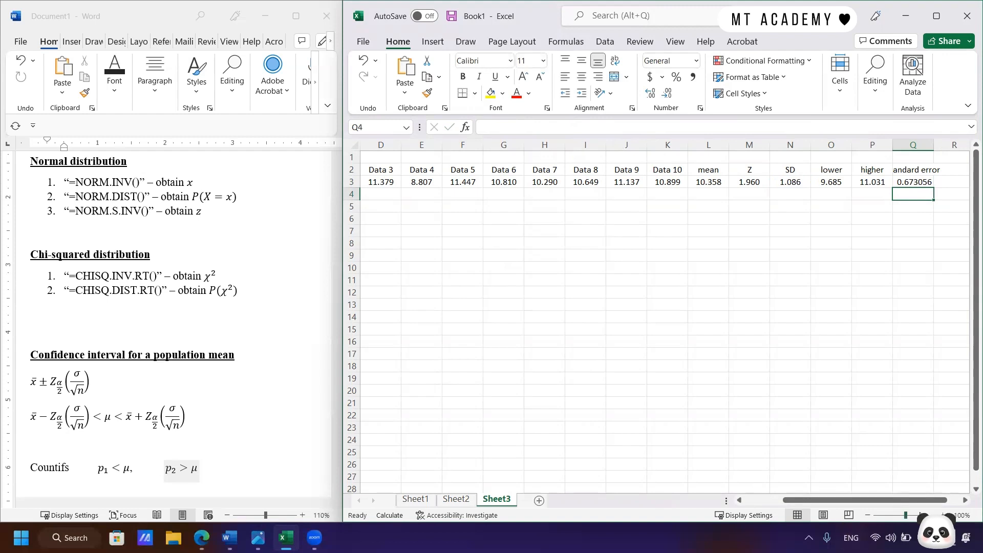
# Add the heading "lower" in R2, beside the standard error heading
pyautogui.click(962, 500)
pyautogui.click(963, 500)
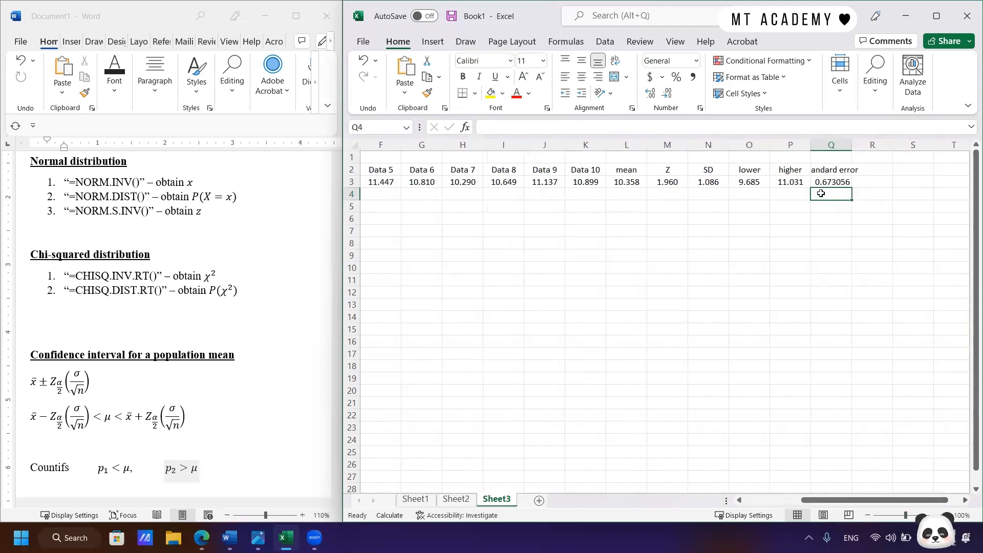
pyautogui.click(871, 167)
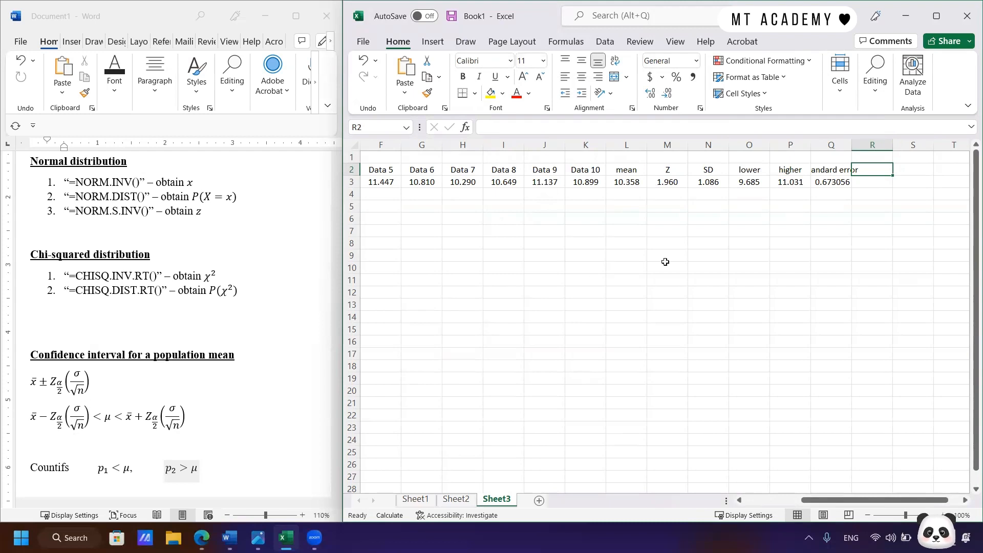
pyautogui.write('lower')
pyautogui.press('Return')
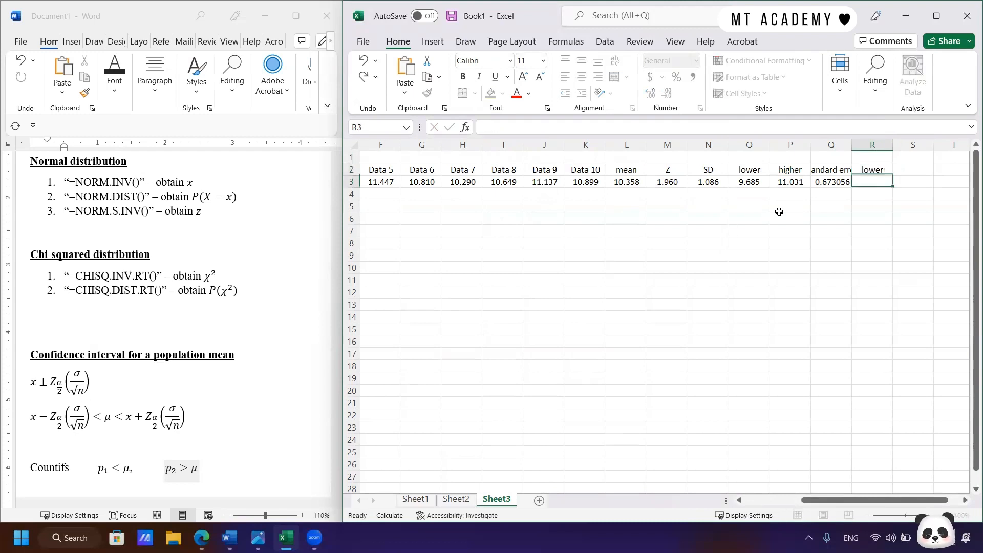
# Calculate the lower limit in R3 as =L3-Q3 and compare it with the manual lower limit in O3
pyautogui.write('=')
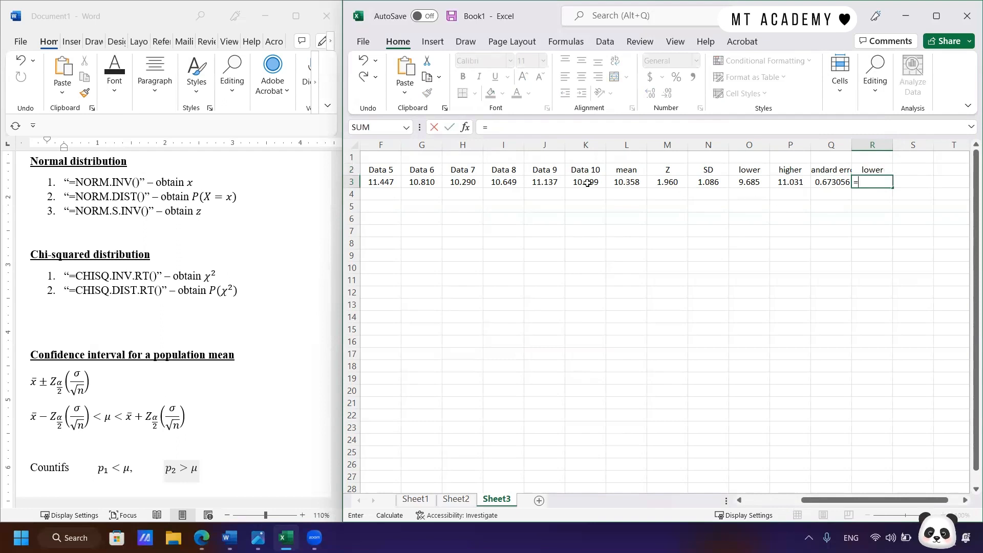
pyautogui.click(613, 183)
pyautogui.write('-')
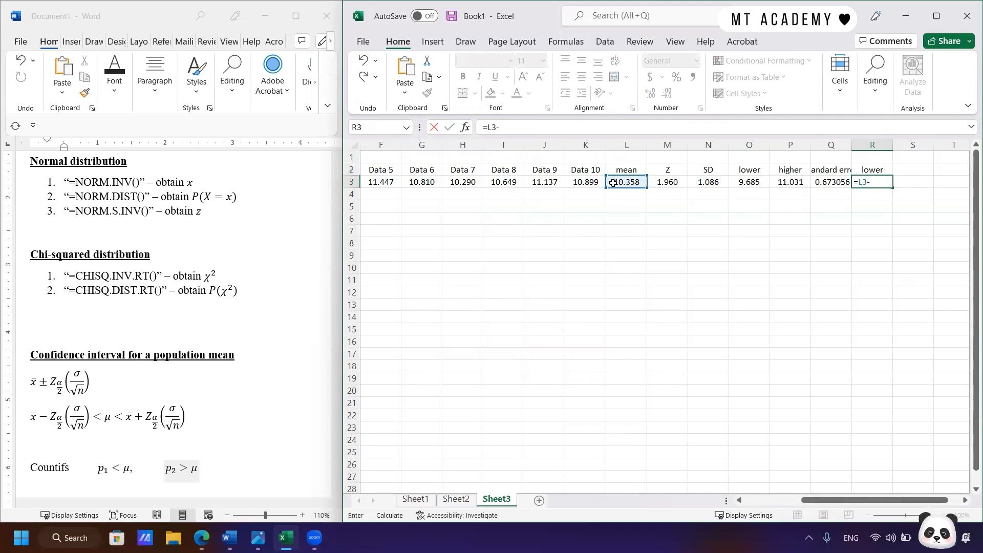
pyautogui.click(835, 185)
pyautogui.press('Return')
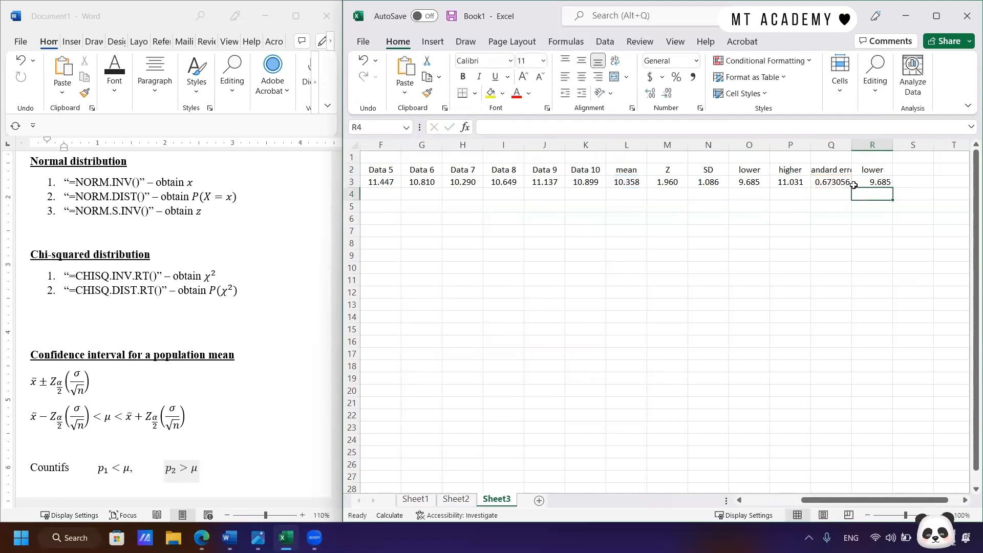
pyautogui.press('Up')
pyautogui.keyDown('ctrl'); pyautogui.click(751, 180); pyautogui.keyUp('ctrl')
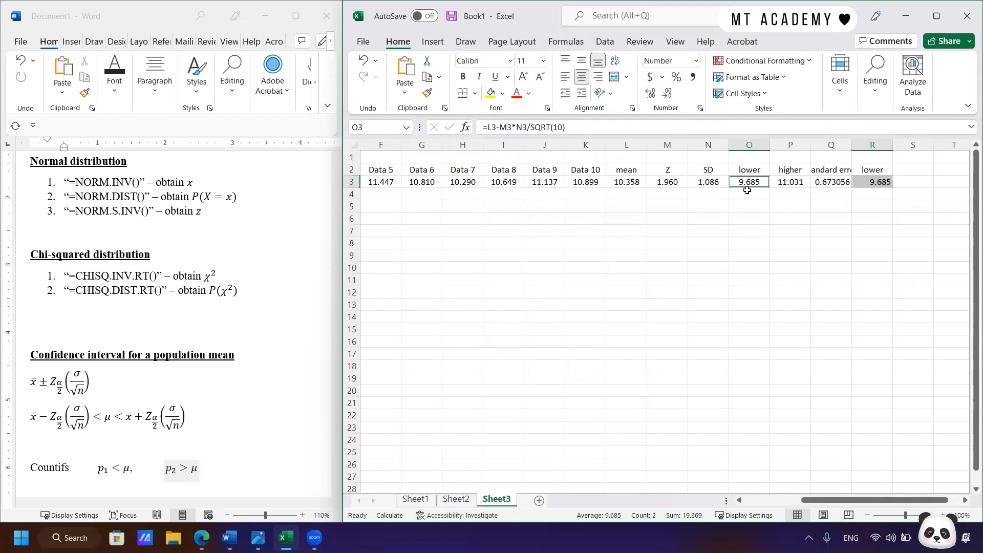
pyautogui.moveTo(629, 170); pyautogui.dragTo(785, 189)
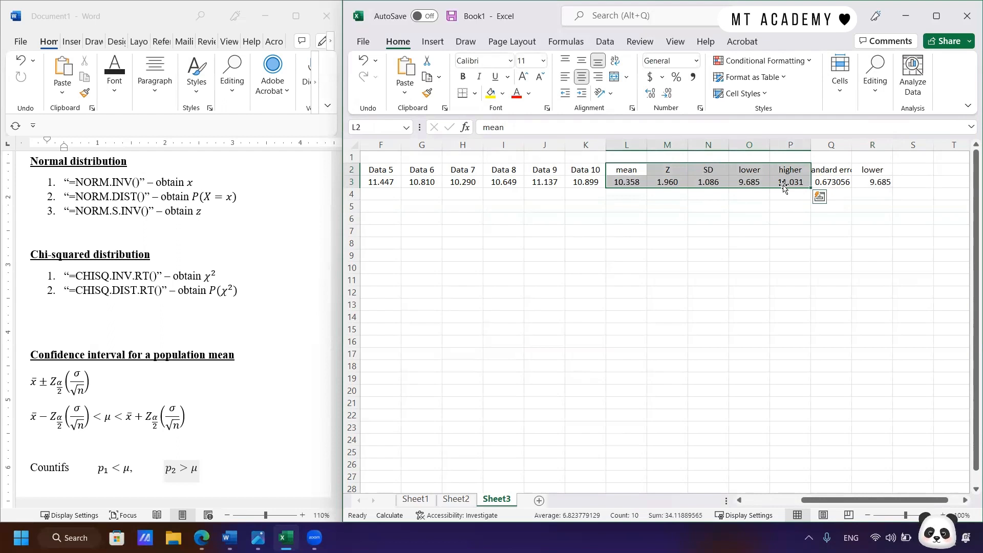
pyautogui.click(841, 180)
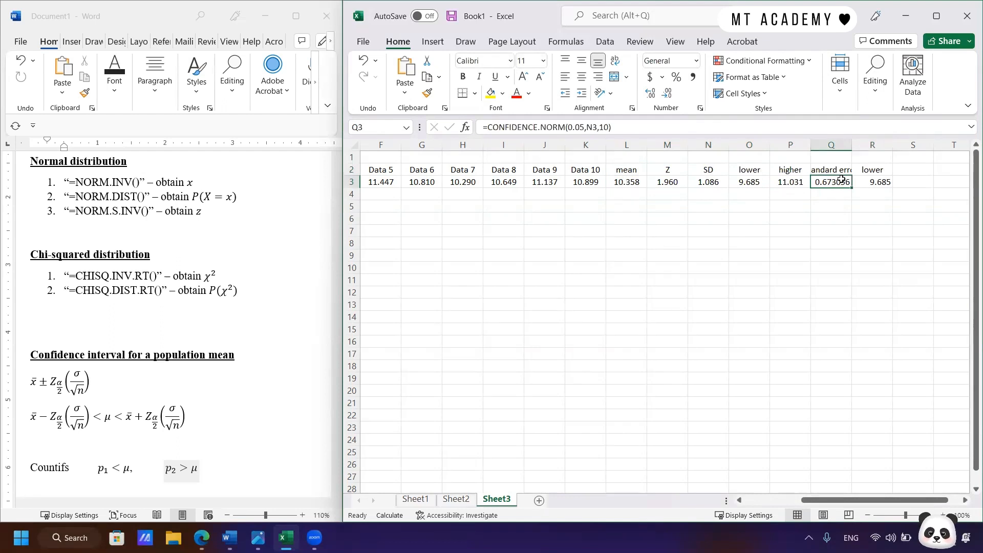
pyautogui.click(886, 180)
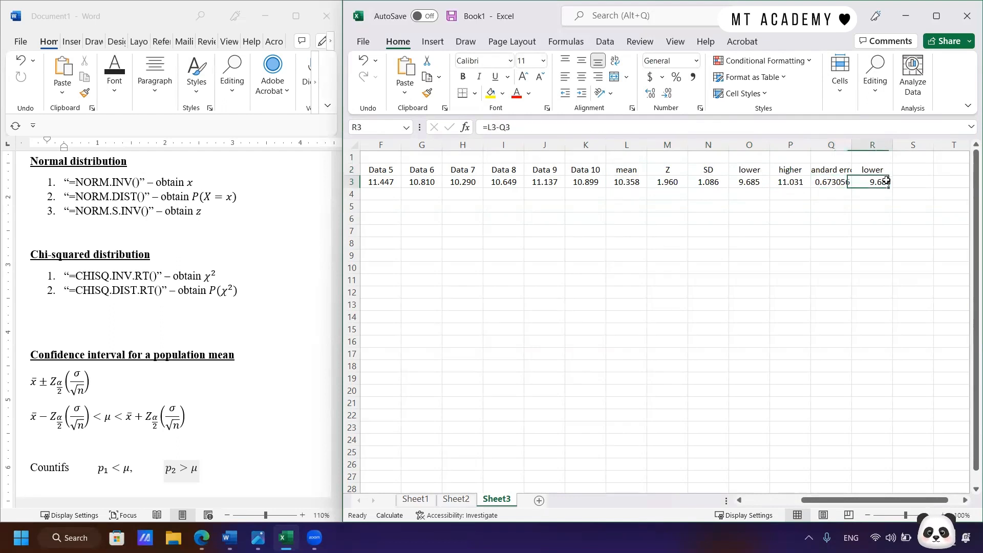
# Add the heading "higher" in S2 and calculate the upper limit in S3 as =L3+Q3
pyautogui.click(906, 171)
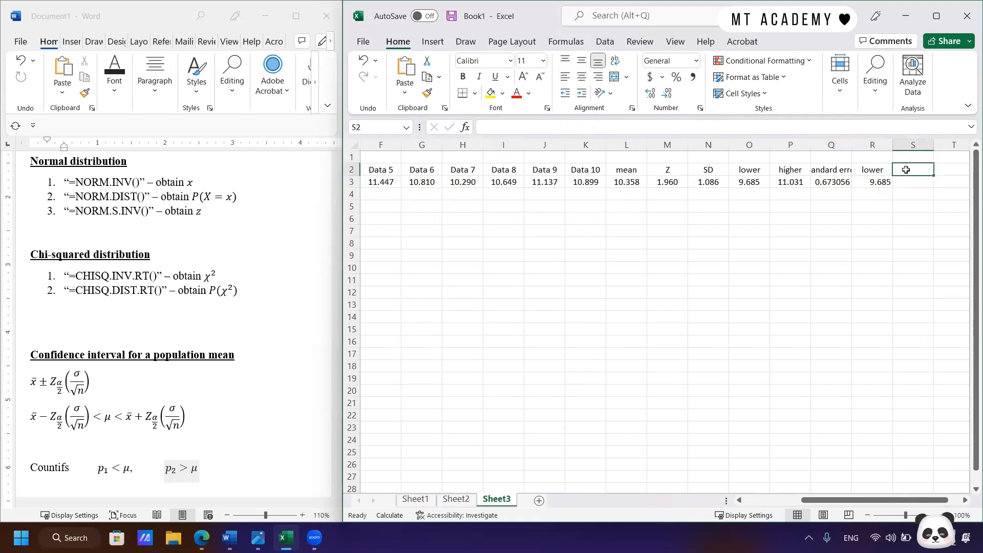
pyautogui.write('higher')
pyautogui.press('Return')
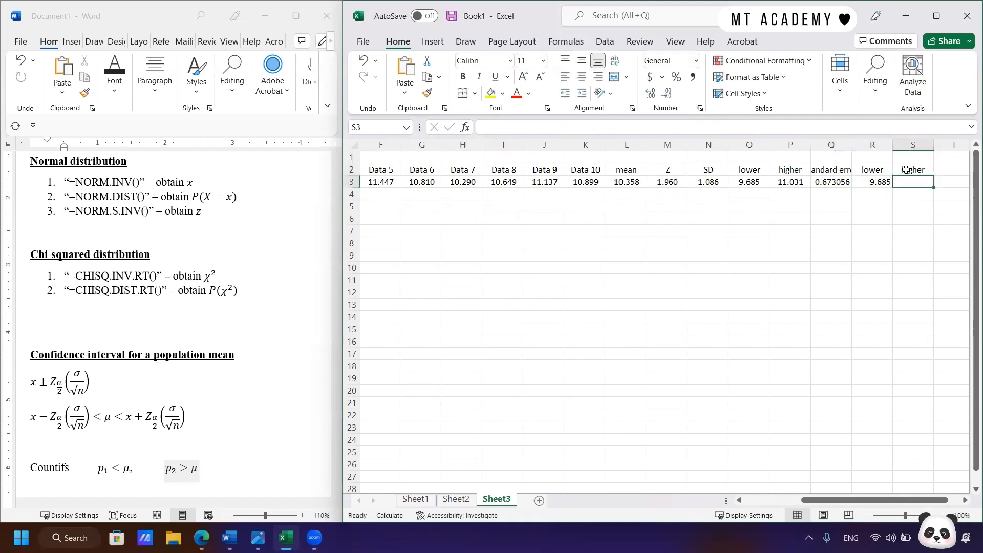
pyautogui.write('=')
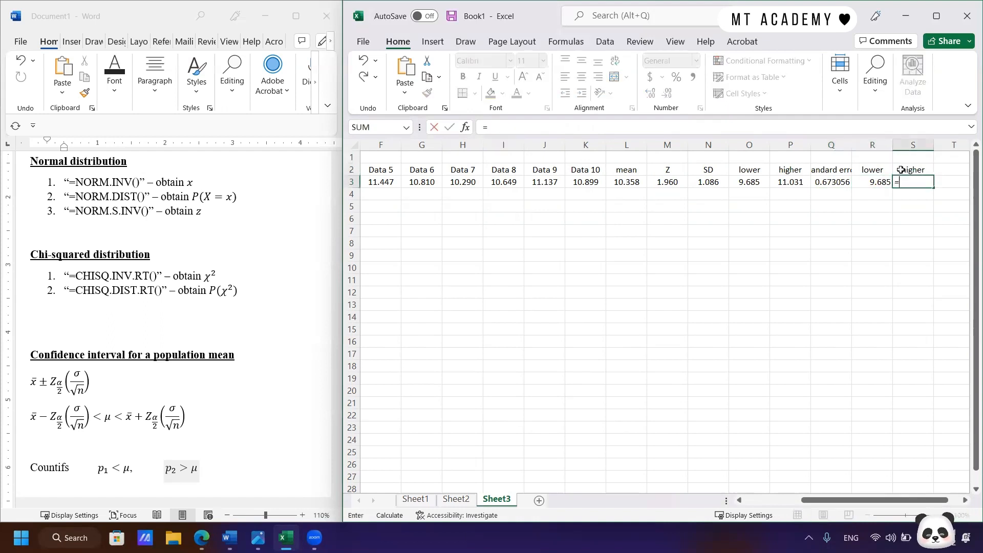
pyautogui.click(642, 186)
pyautogui.write('+')
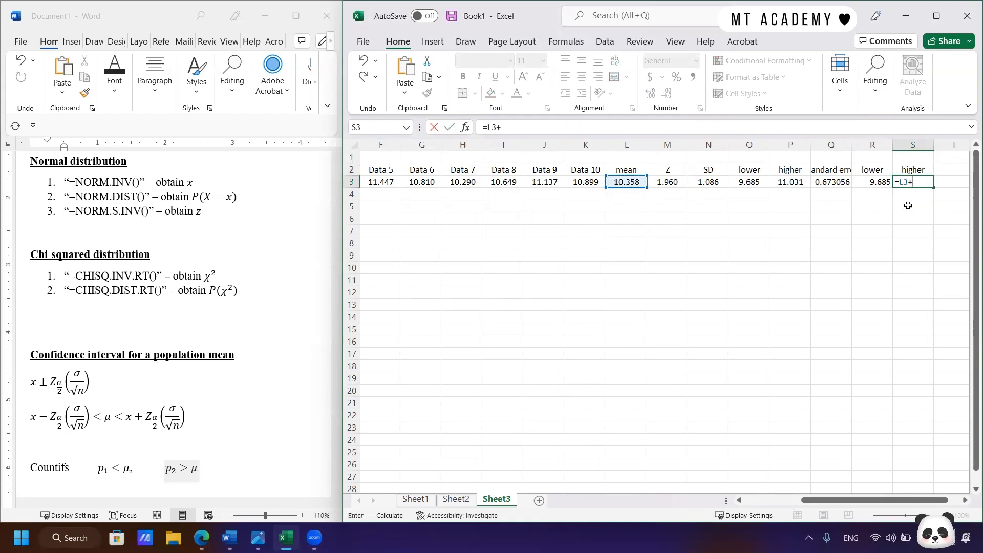
pyautogui.click(826, 179)
pyautogui.press('Return')
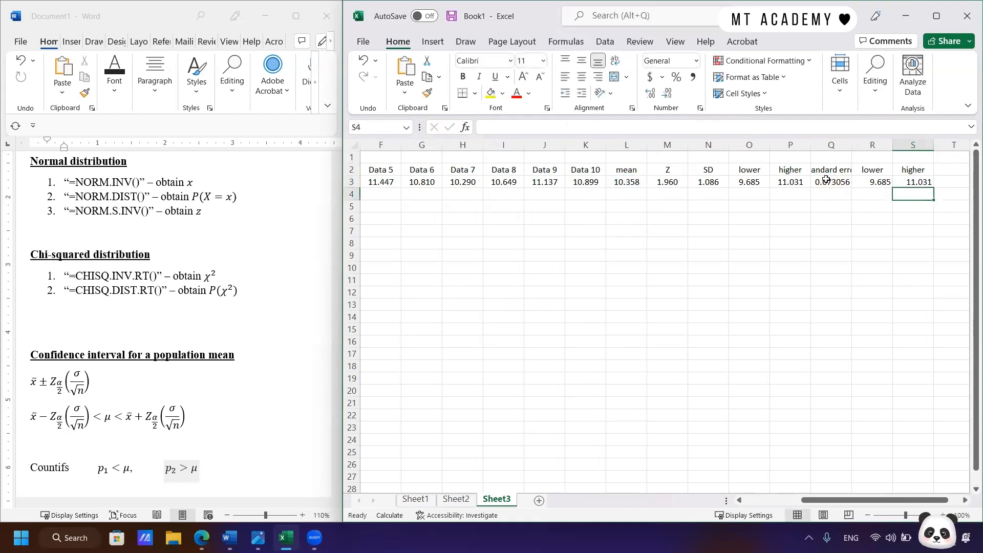
pyautogui.moveTo(905, 182); pyautogui.dragTo(829, 170)
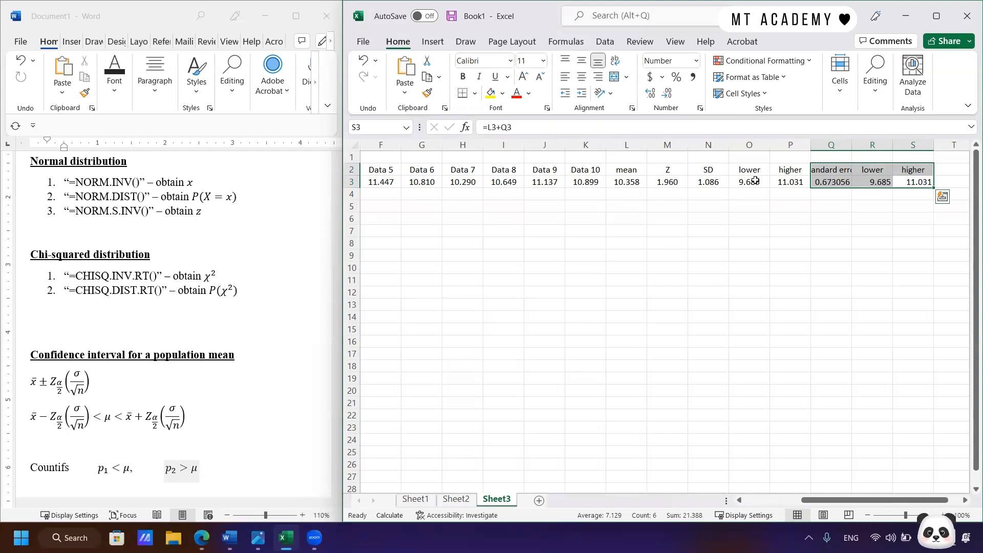
# Copy the ten random normal formulas in B3:K3 down through row 11
pyautogui.moveTo(821, 500); pyautogui.dragTo(719, 499)
pyautogui.scroll(-2, 621, 364)
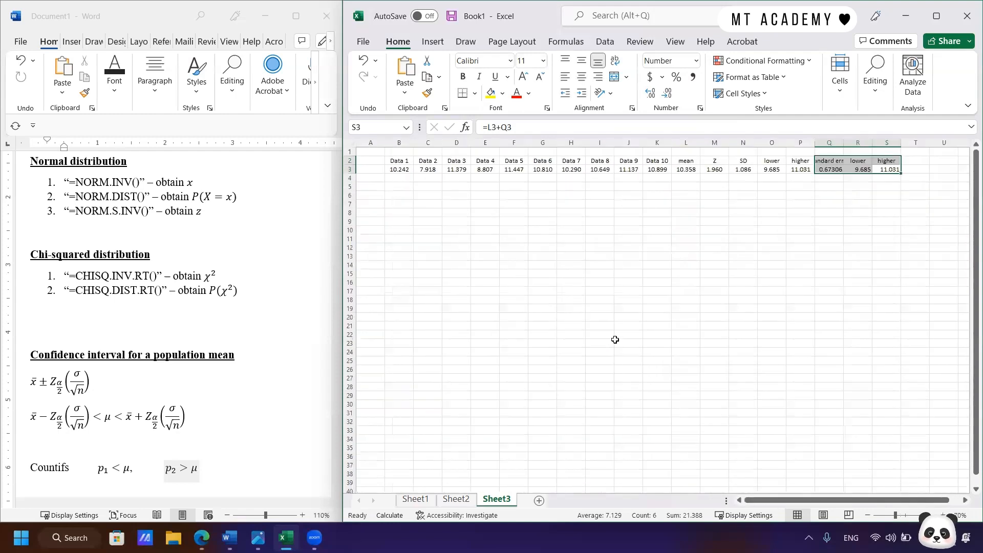
pyautogui.click(533, 224)
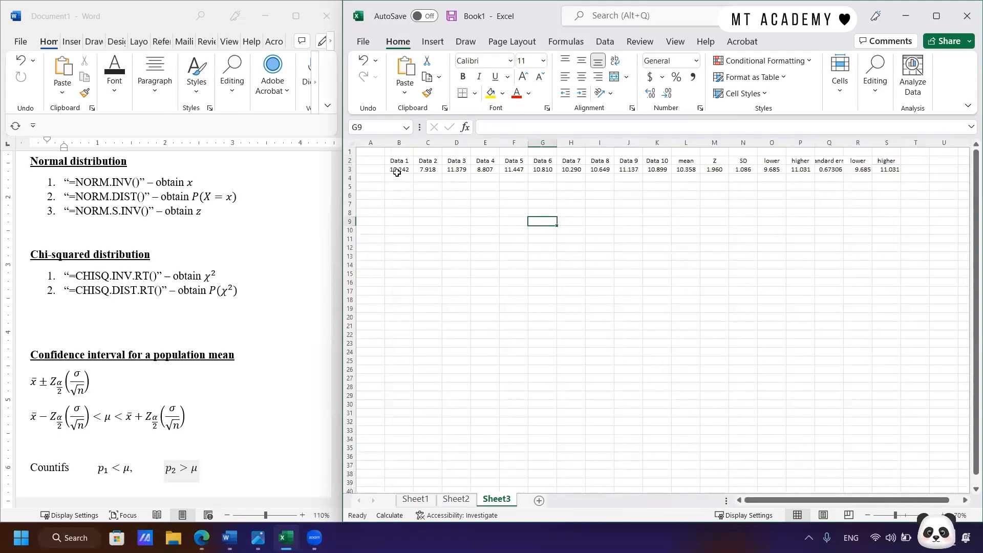
pyautogui.moveTo(393, 169); pyautogui.dragTo(658, 170)
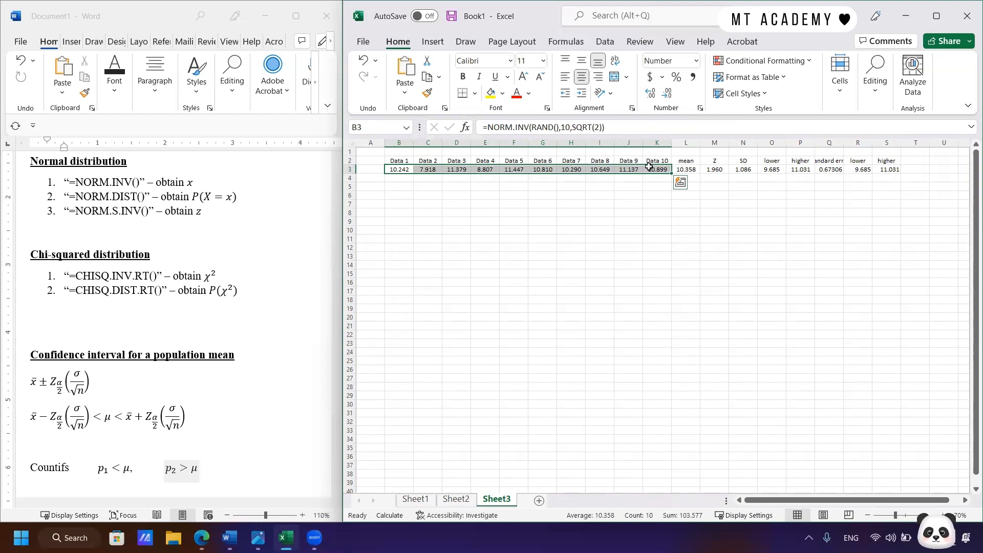
pyautogui.moveTo(671, 174); pyautogui.dragTo(650, 239)
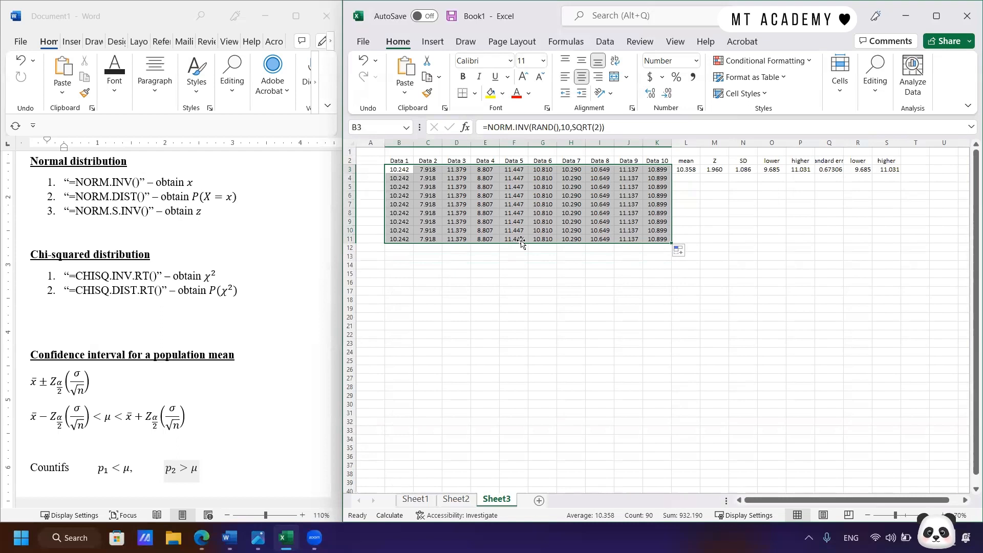
# Recalculate the sheet four times to generate new random samples in B3:K11
pyautogui.press('F9')
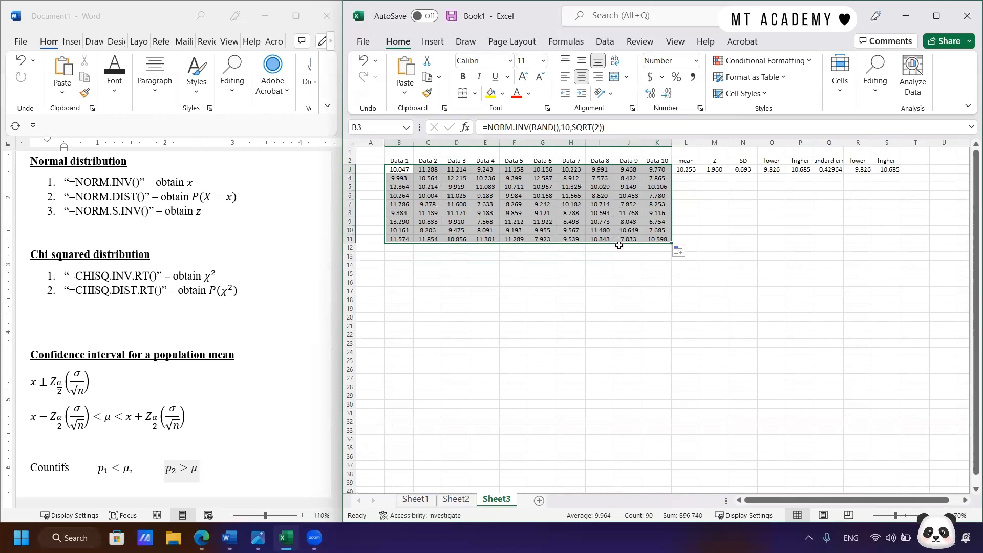
pyautogui.press('F9')
pyautogui.press('F9')
pyautogui.press('F9')
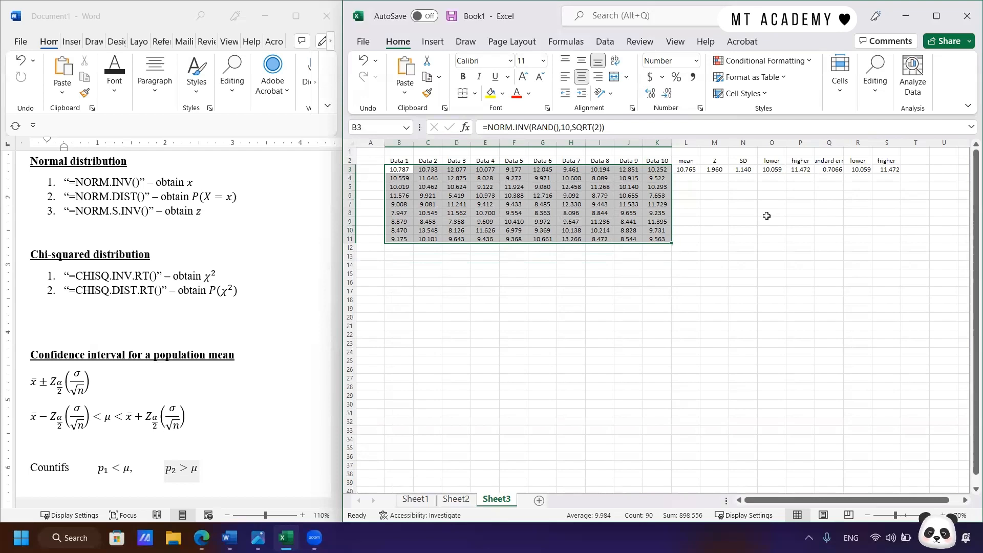
# Copy the mean, Z, SD, lower and higher formulas in L3:P3 down through row 11
pyautogui.keyDown('ctrl'); pyautogui.scroll(2, 767, 215); pyautogui.keyUp('ctrl')
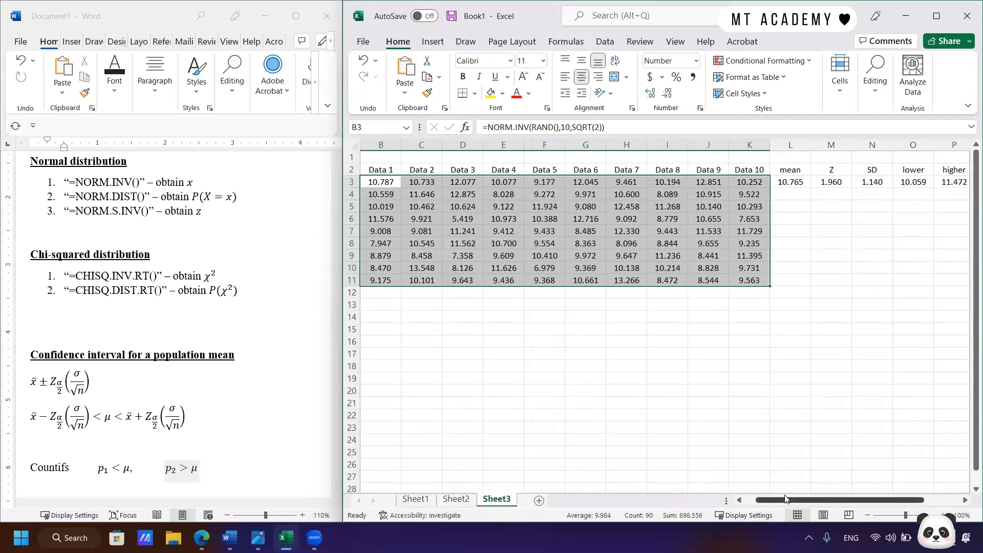
pyautogui.moveTo(787, 499); pyautogui.dragTo(823, 499)
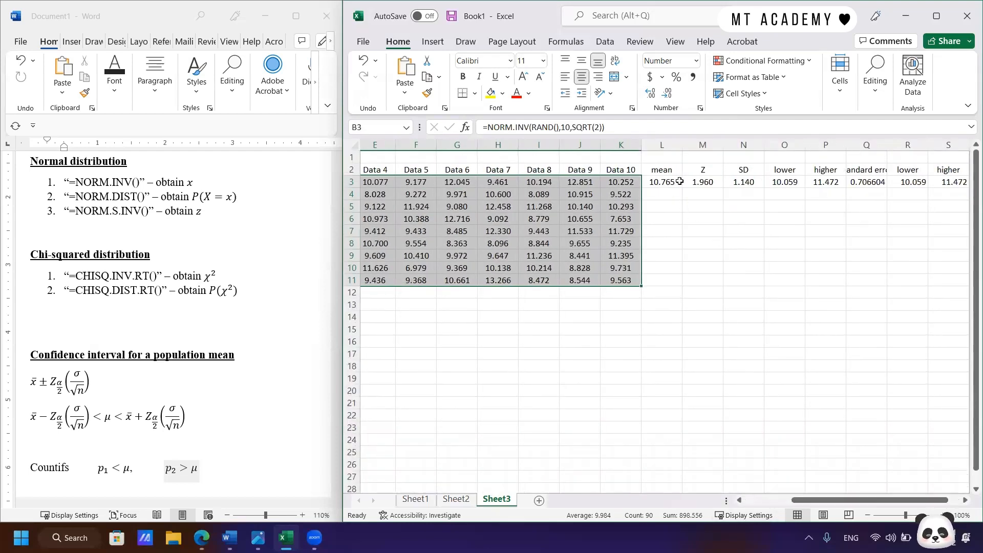
pyautogui.moveTo(679, 182); pyautogui.dragTo(840, 185)
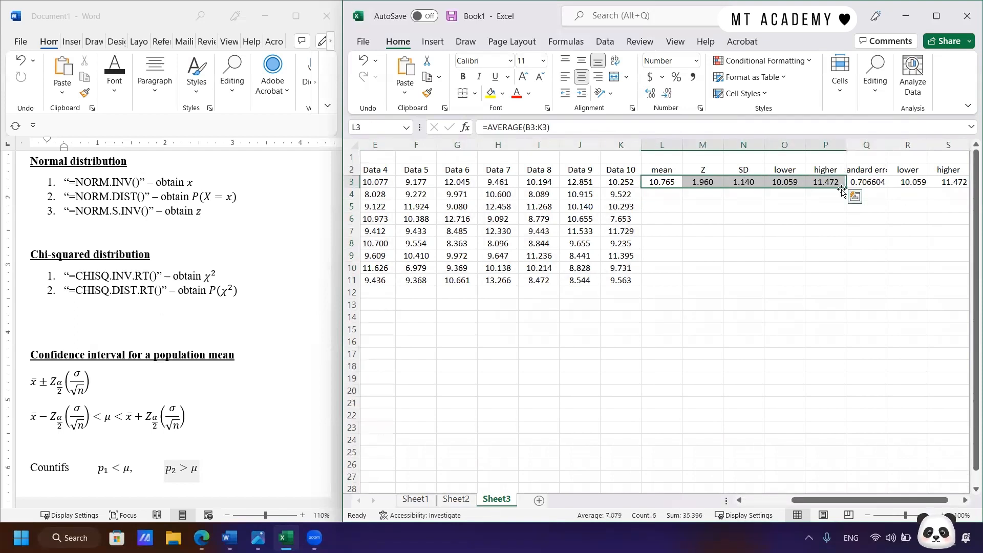
pyautogui.doubleClick(845, 188)
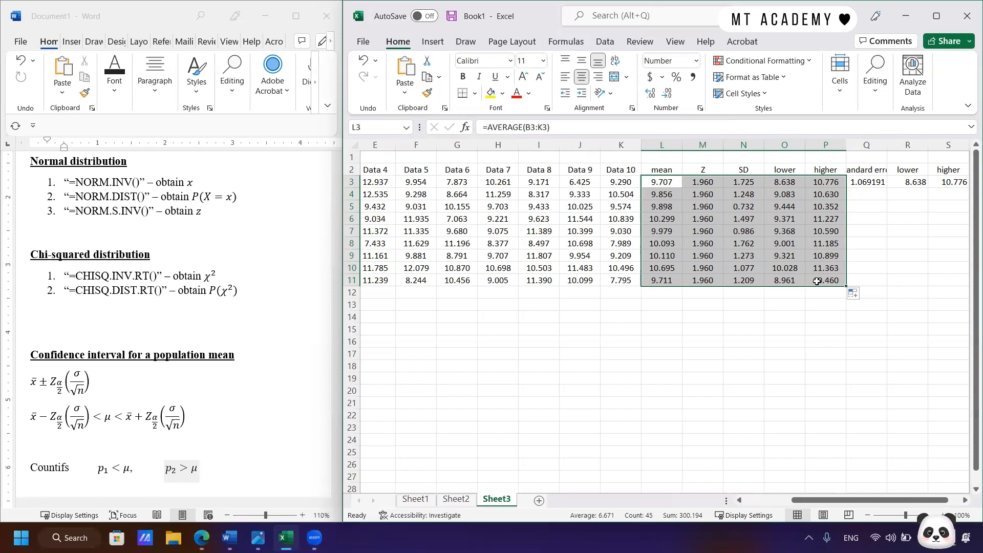
pyautogui.click(860, 232)
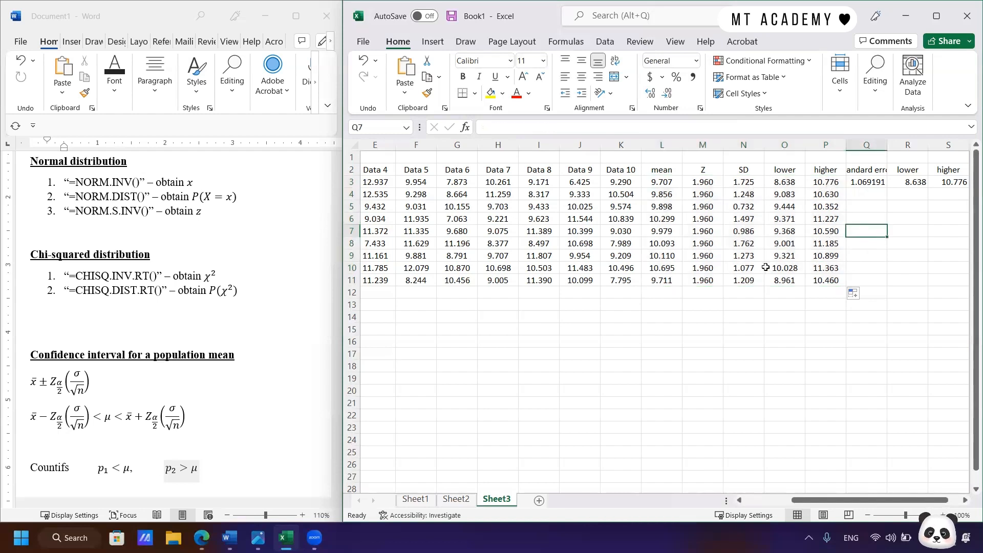
# Clear the standard error, lower and higher headings and values from Q2:S3
pyautogui.moveTo(764, 266); pyautogui.dragTo(831, 267)
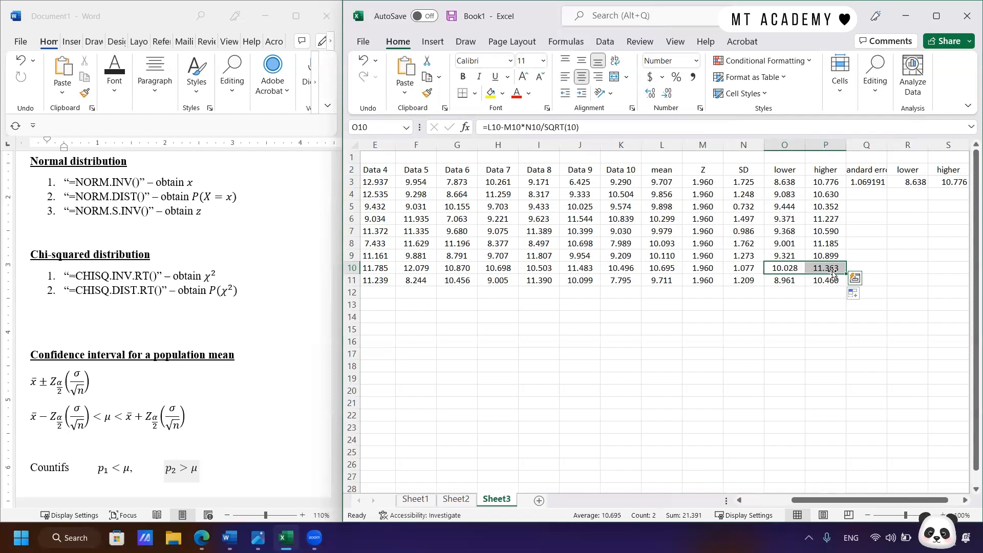
pyautogui.hscroll(2, 814, 295)
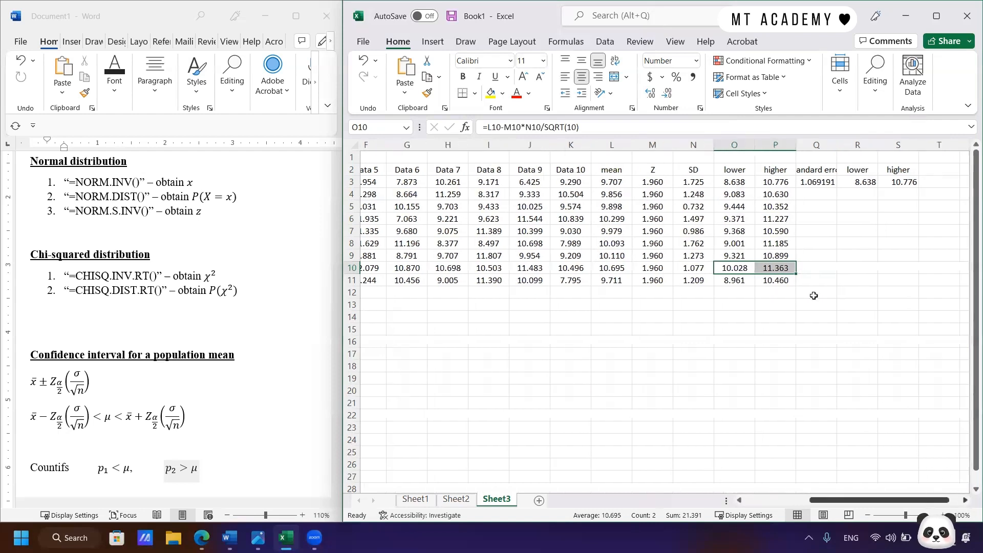
pyautogui.moveTo(791, 170); pyautogui.dragTo(876, 183)
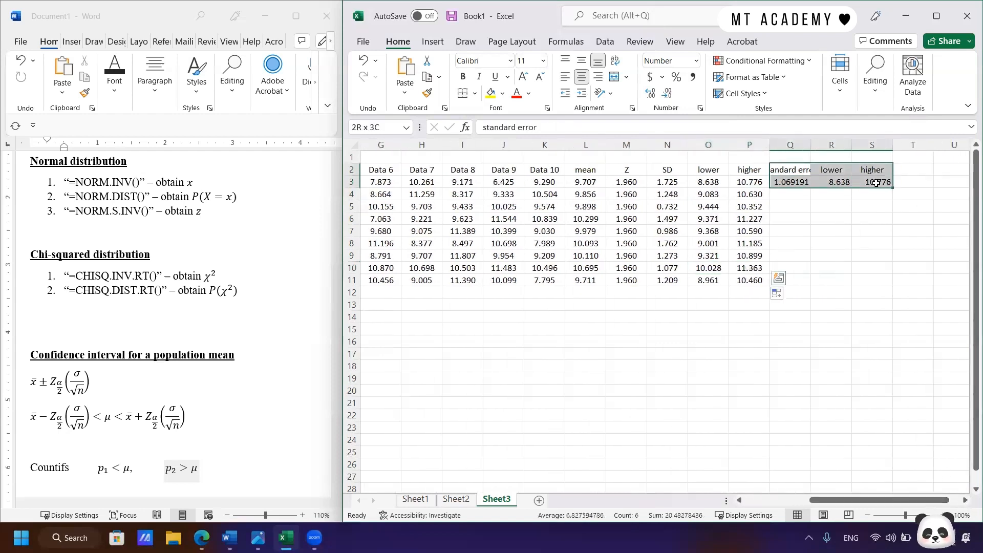
pyautogui.press('Delete')
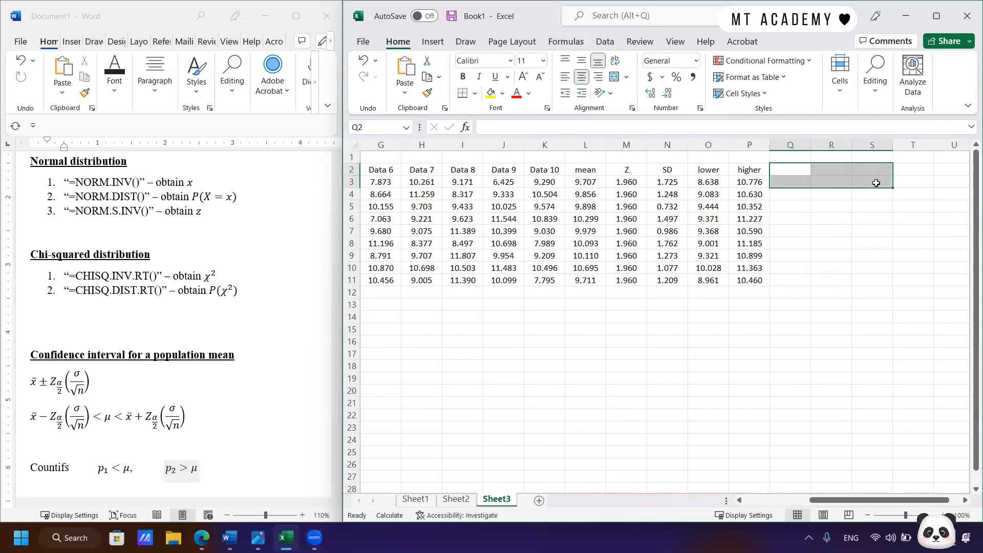
# Add the heading "Y/N" in R2 and begin a COUNTIF formula in R3
pyautogui.click(821, 169)
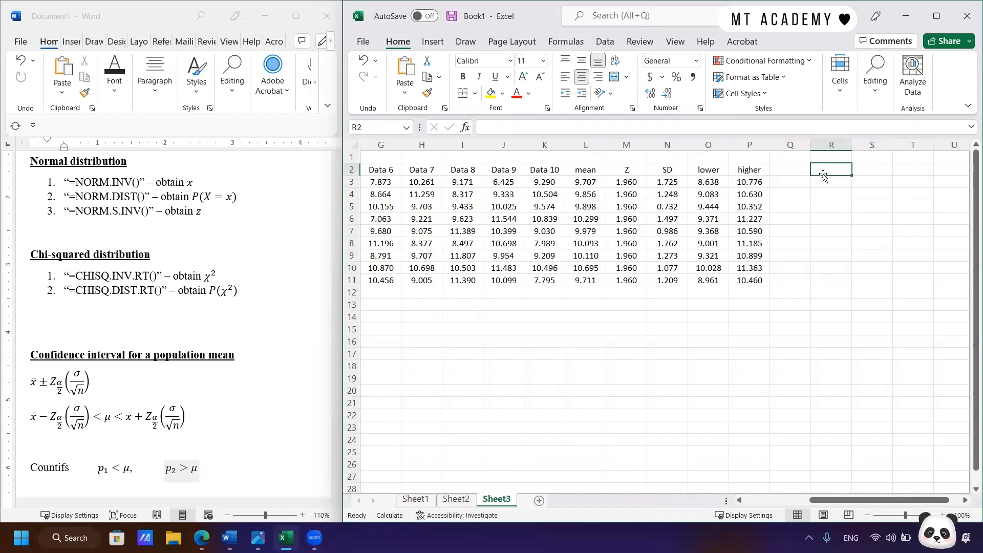
pyautogui.write('Y/N')
pyautogui.press('Return')
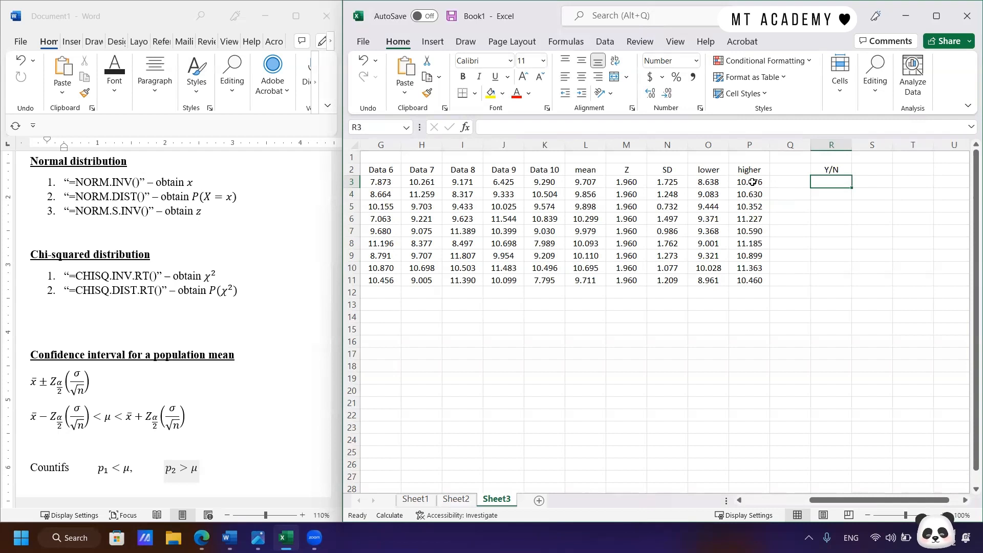
pyautogui.write('=CO')
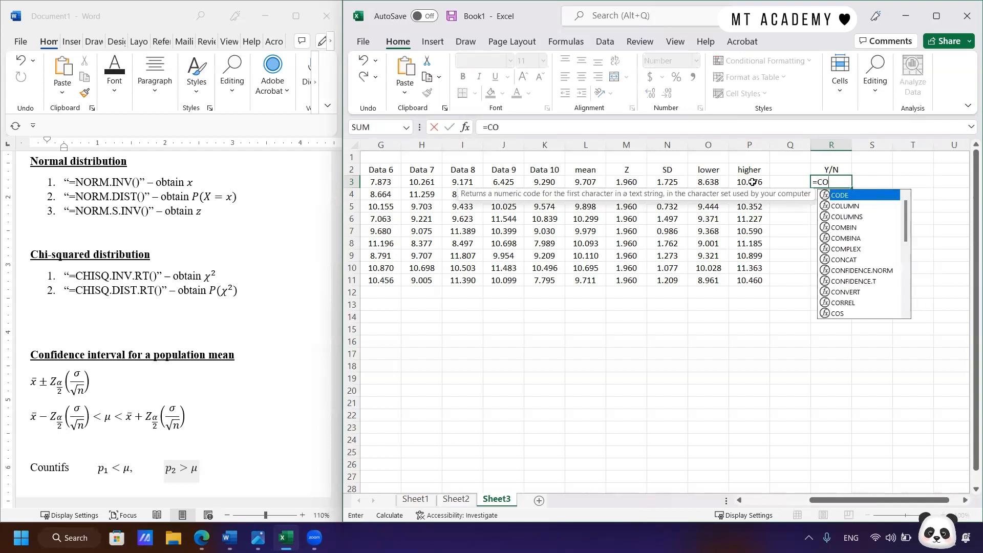
pyautogui.write('UNTIF')
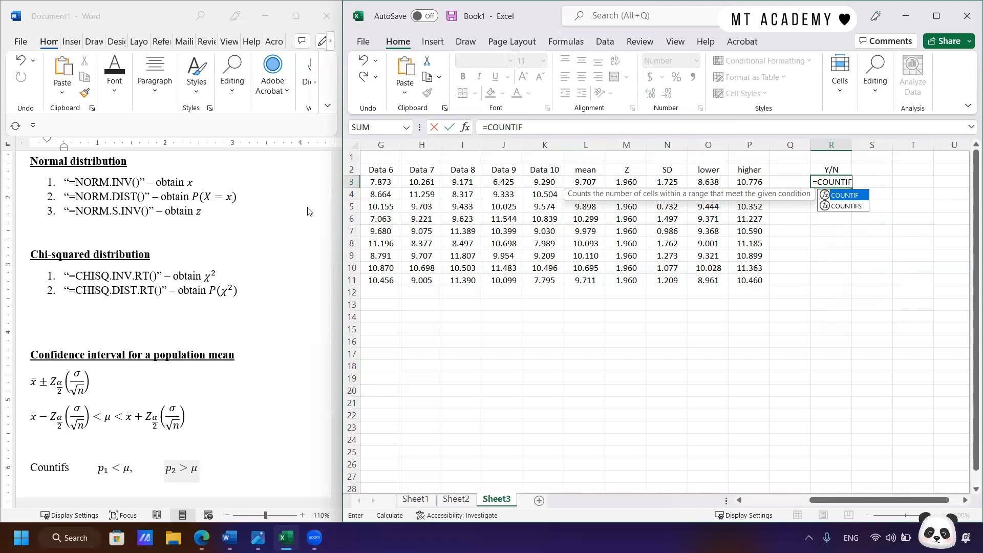
# Handwrite "9<10<11" beside the confidence interval formula in the notes and draw arrows pointing down at 9 and 11
pyautogui.scroll(-2, 153, 318)
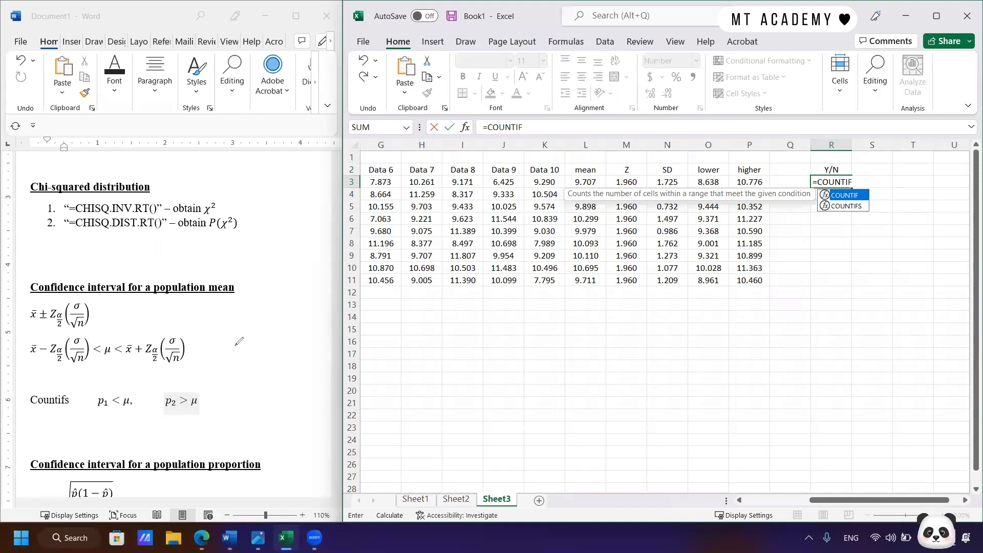
pyautogui.moveTo(235, 346)
pyautogui.mouseDown()
pyautogui.moveTo(229, 369)
pyautogui.moveTo(253, 366)
pyautogui.mouseUp()
pyautogui.moveTo(258, 358); pyautogui.dragTo(291, 364)
pyautogui.moveTo(297, 352); pyautogui.dragTo(297, 364)
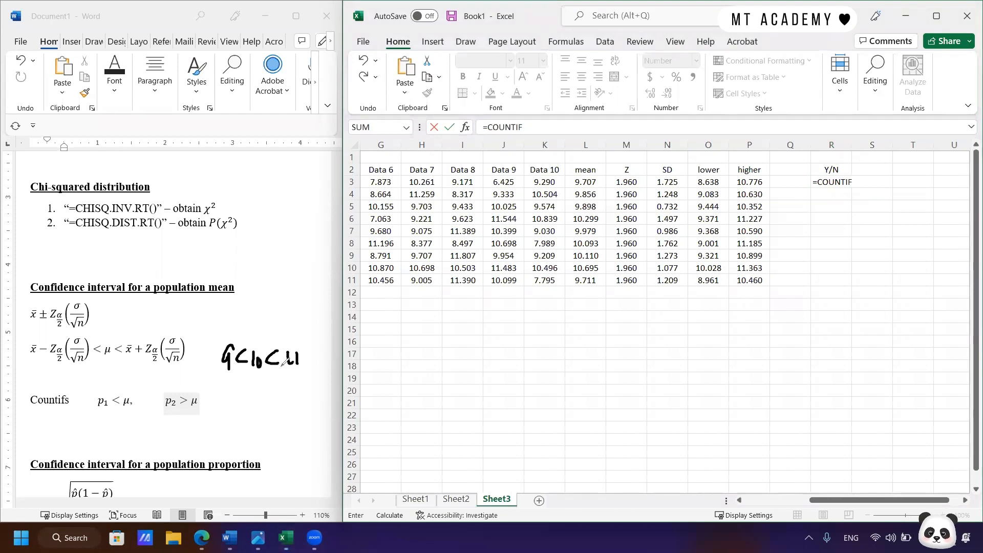
pyautogui.moveTo(221, 322); pyautogui.dragTo(221, 342)
pyautogui.moveTo(214, 333); pyautogui.dragTo(227, 333)
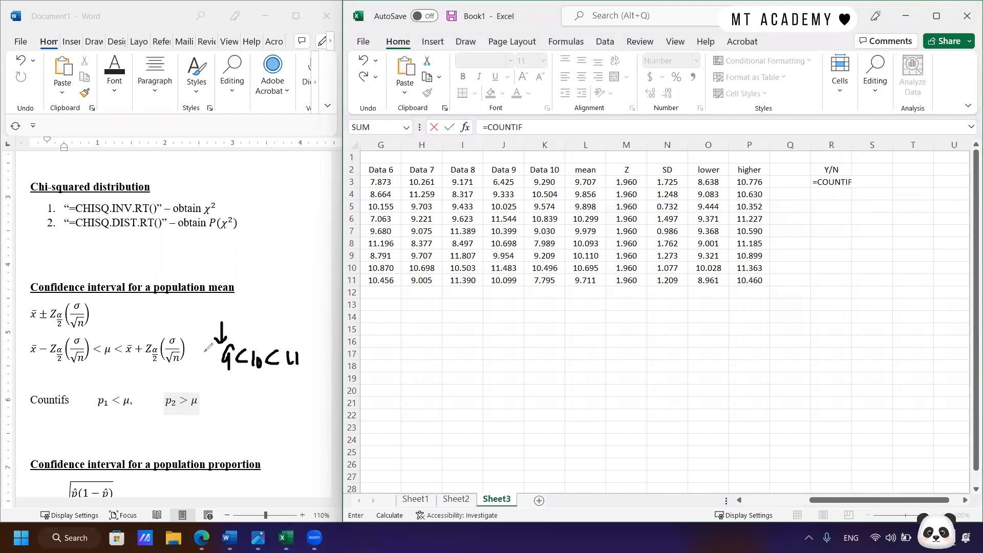
pyautogui.moveTo(290, 315)
pyautogui.mouseDown()
pyautogui.moveTo(292, 339)
pyautogui.moveTo(300, 330)
pyautogui.mouseUp()
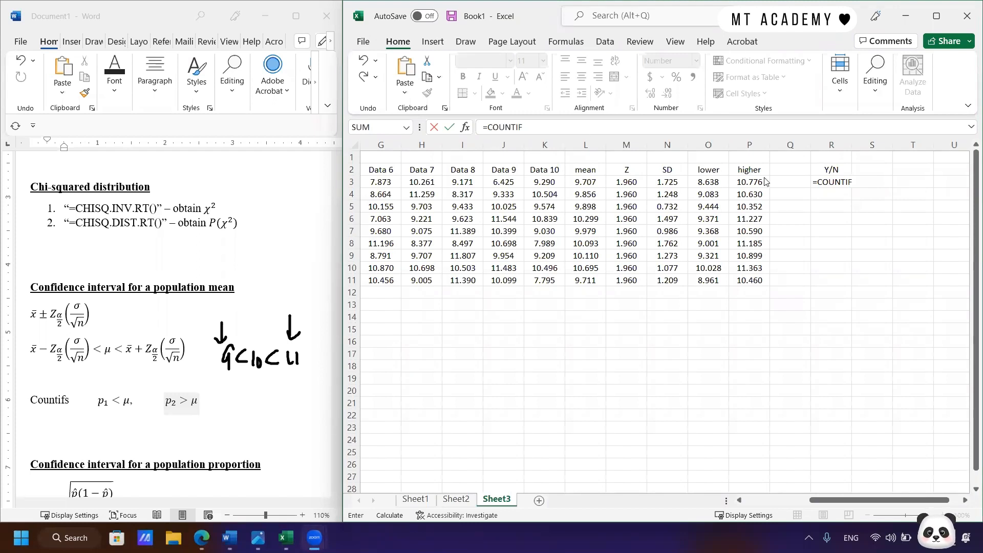
# Switch the R3 formula to COUNTIFS and enter its first condition as O3,"<=10"
pyautogui.click(840, 183)
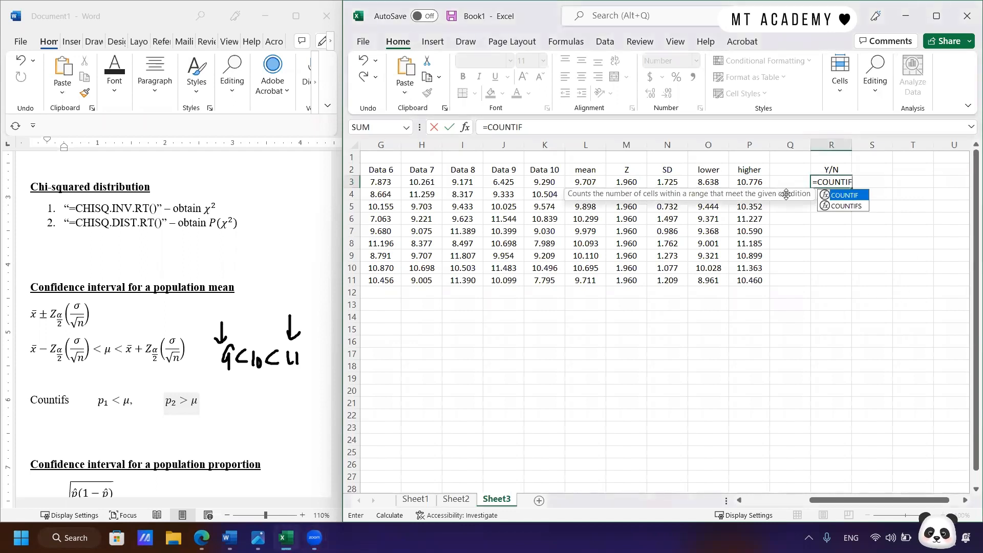
pyautogui.click(848, 206)
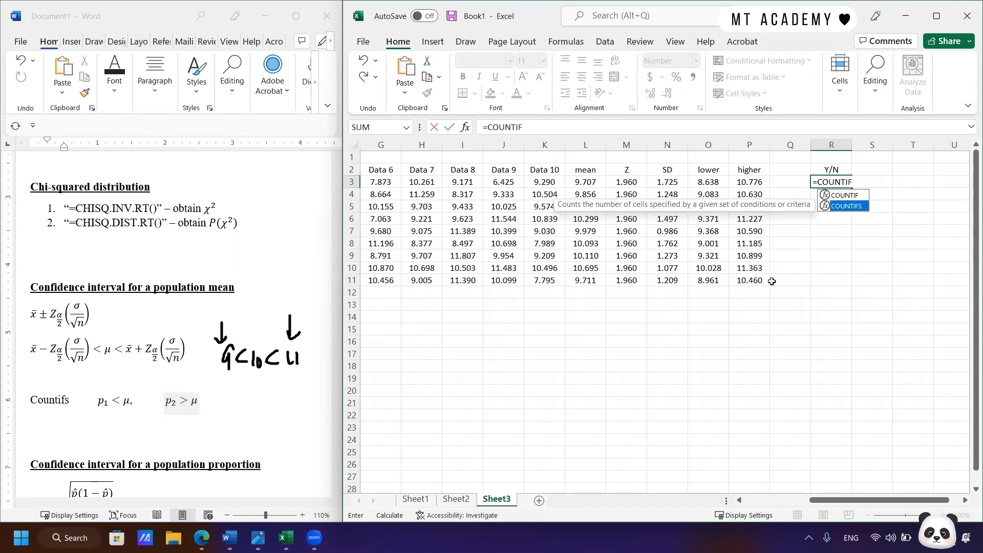
pyautogui.doubleClick(853, 205)
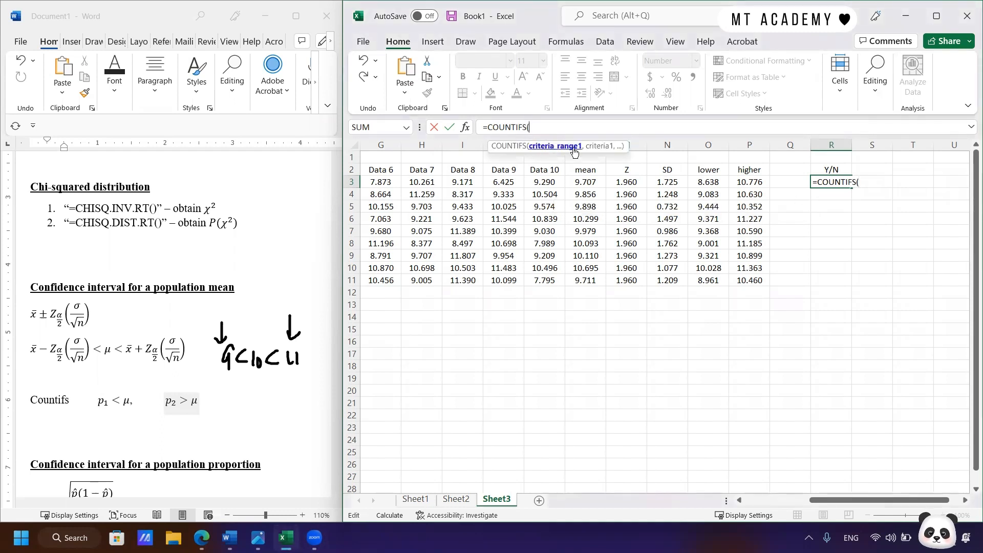
pyautogui.click(701, 187)
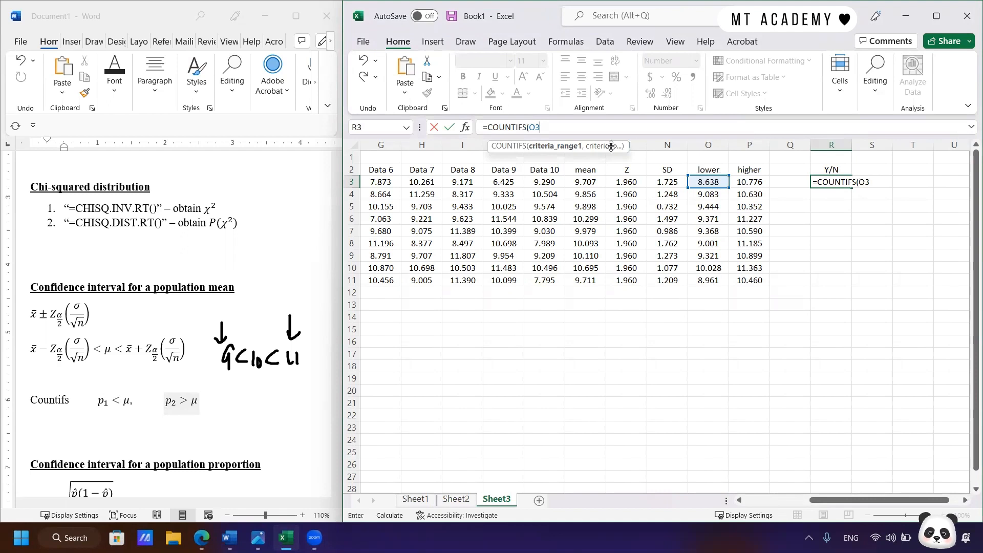
pyautogui.write(',"')
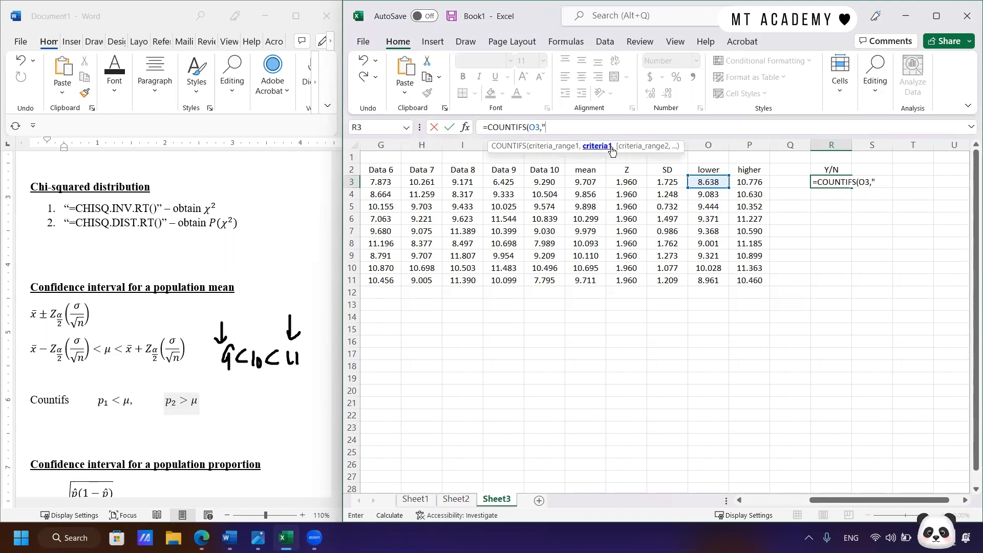
pyautogui.write('<')
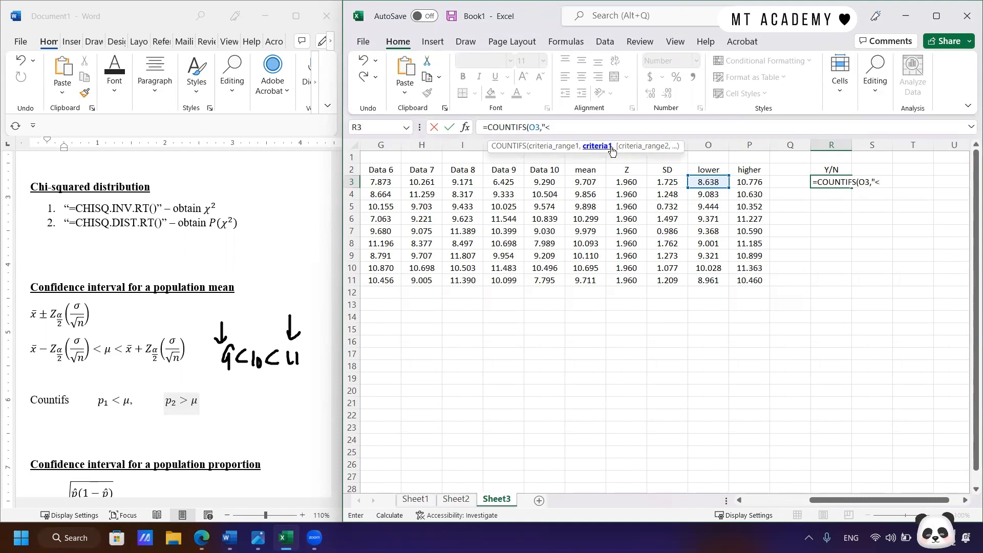
pyautogui.write('=10')
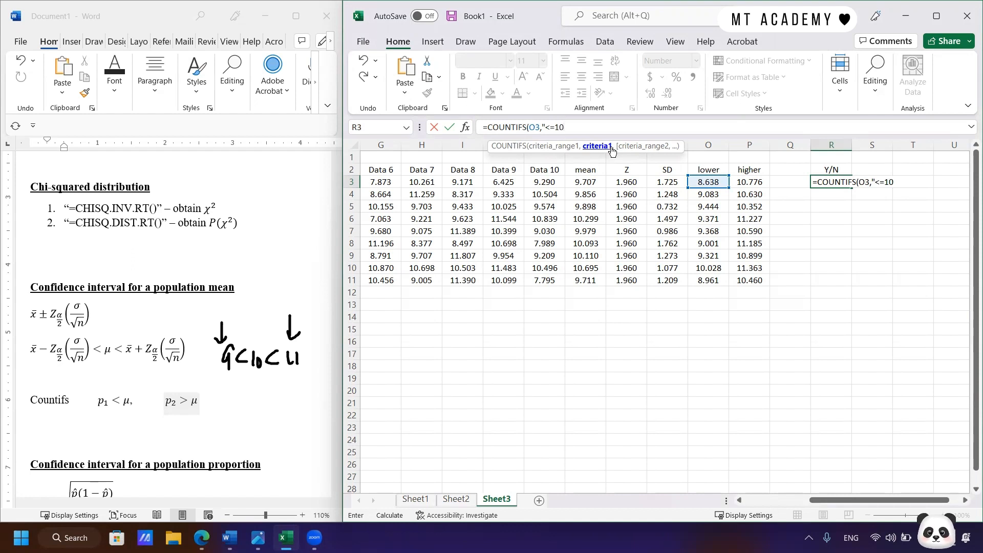
pyautogui.write('",')
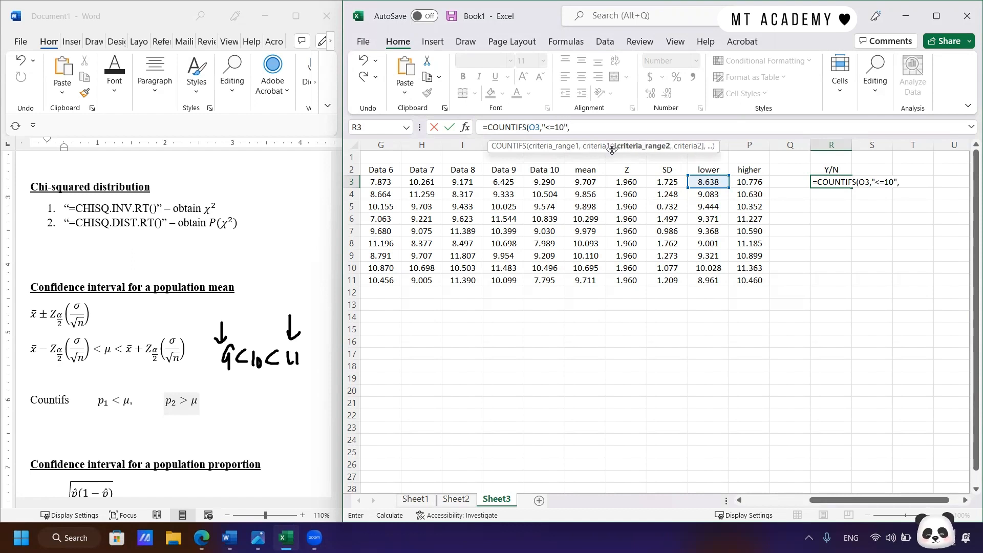
# Add the second condition P3,">=10" to the COUNTIFS formula in R3 and complete it
pyautogui.click(754, 183)
pyautogui.write(',">')
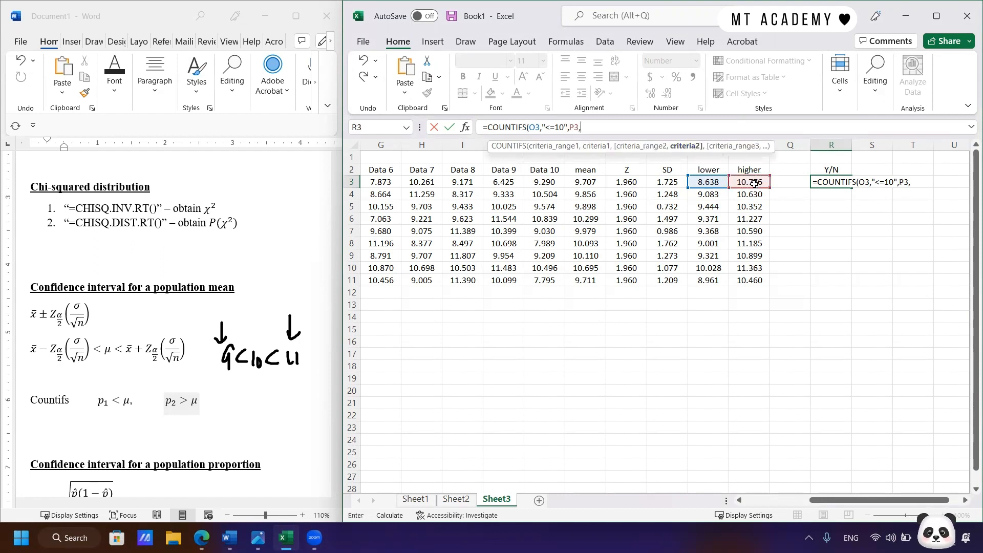
pyautogui.write('=10')
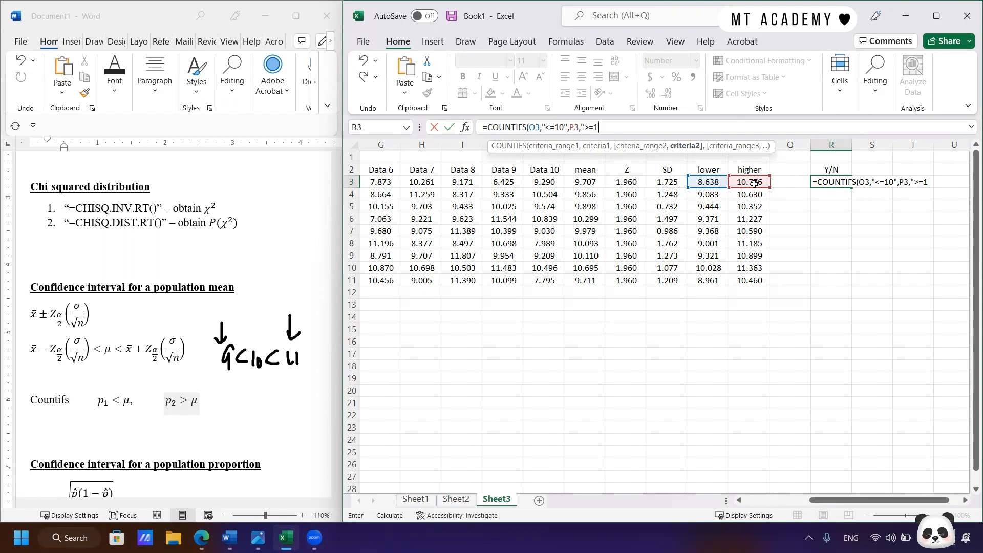
pyautogui.write('"')
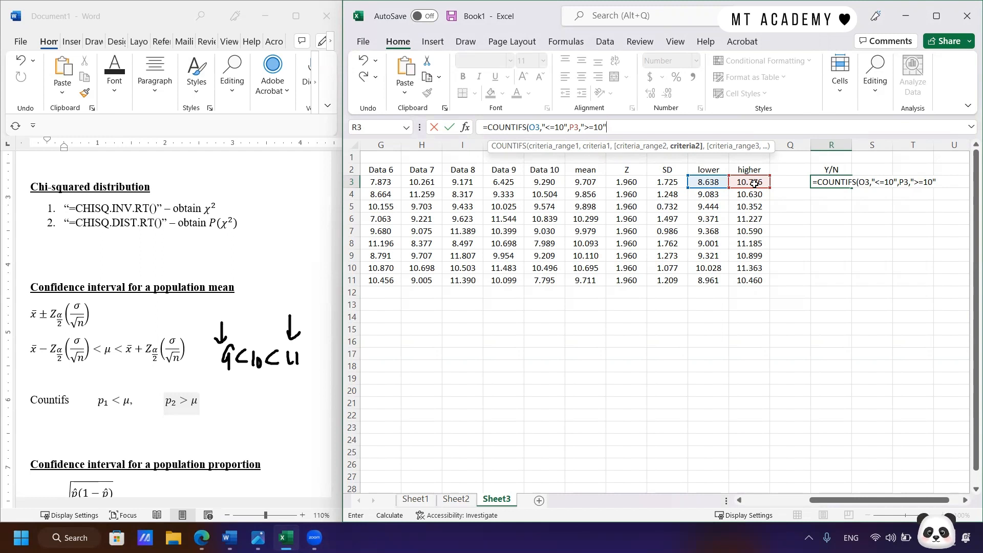
pyautogui.write(')')
pyautogui.press('Return')
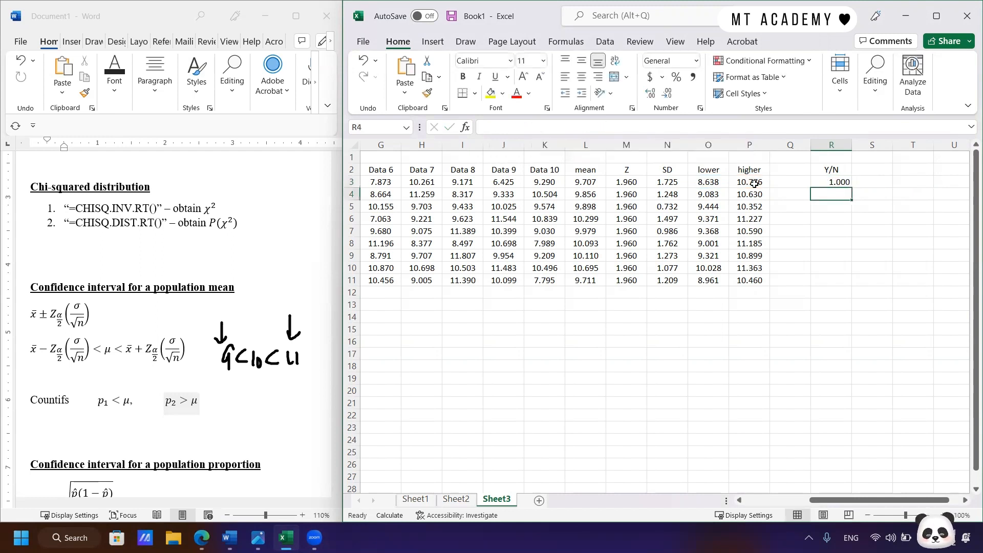
# Try copying the COUNTIFS formula in R3 down through row 11, and clear the copies from R4:R11
pyautogui.click(825, 183)
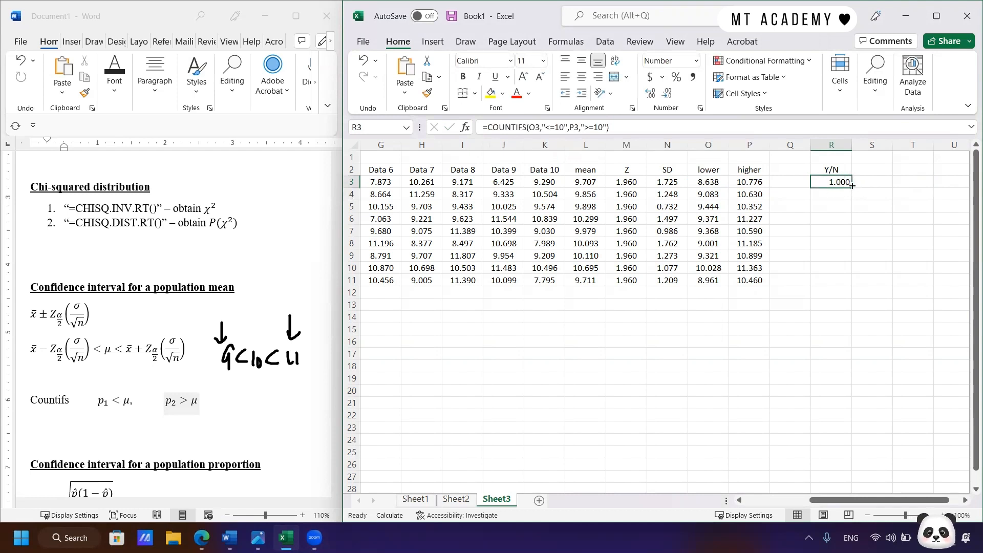
pyautogui.moveTo(852, 186); pyautogui.dragTo(841, 284)
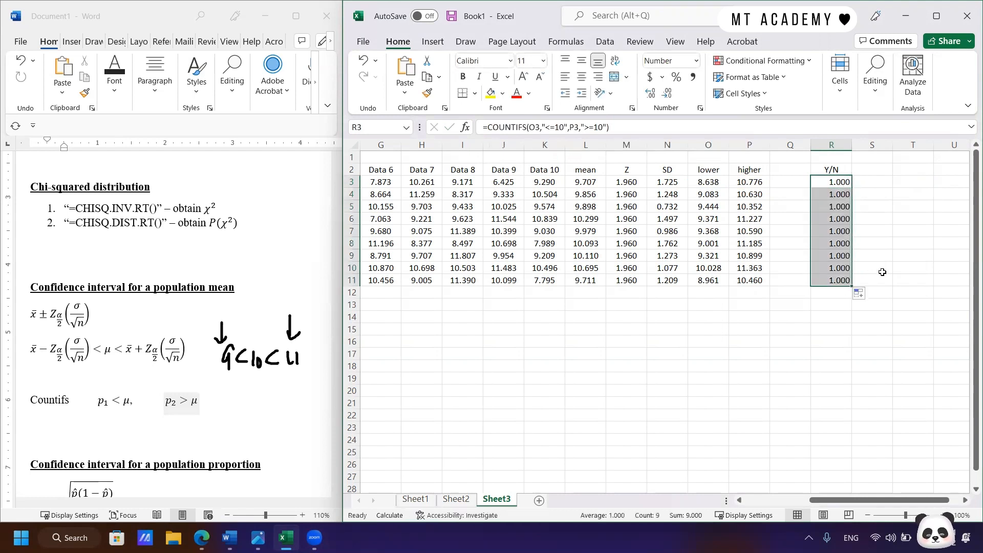
pyautogui.click(883, 235)
pyautogui.moveTo(844, 195); pyautogui.dragTo(836, 279)
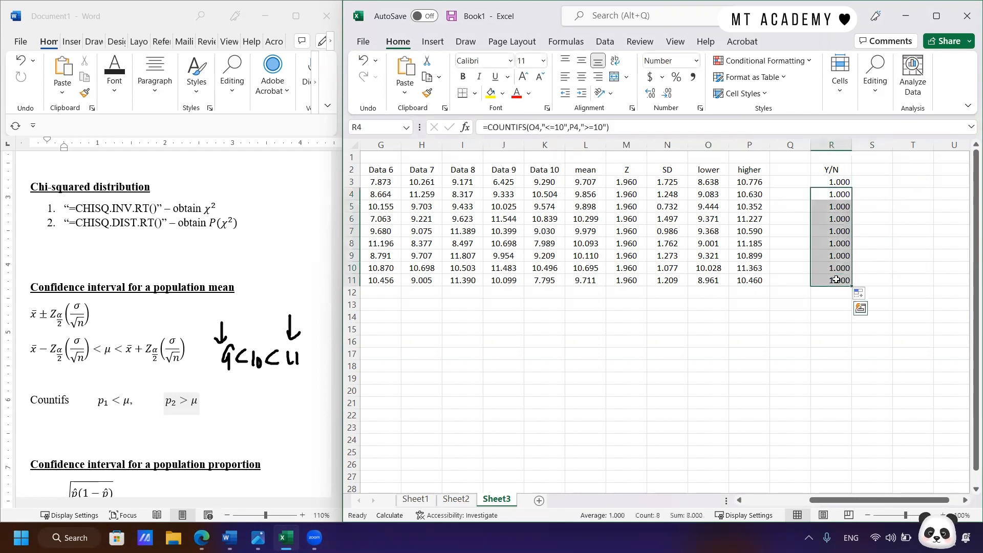
pyautogui.press('Delete')
# Replace the first criteria range of the COUNTIFS formula in R3 with the lower limits O3:O11
pyautogui.click(834, 185)
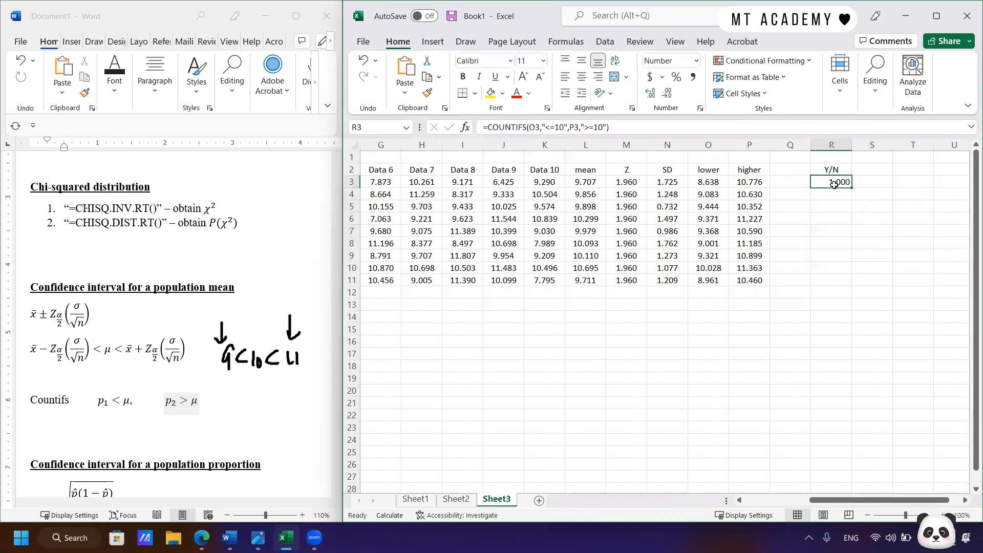
pyautogui.click(541, 127)
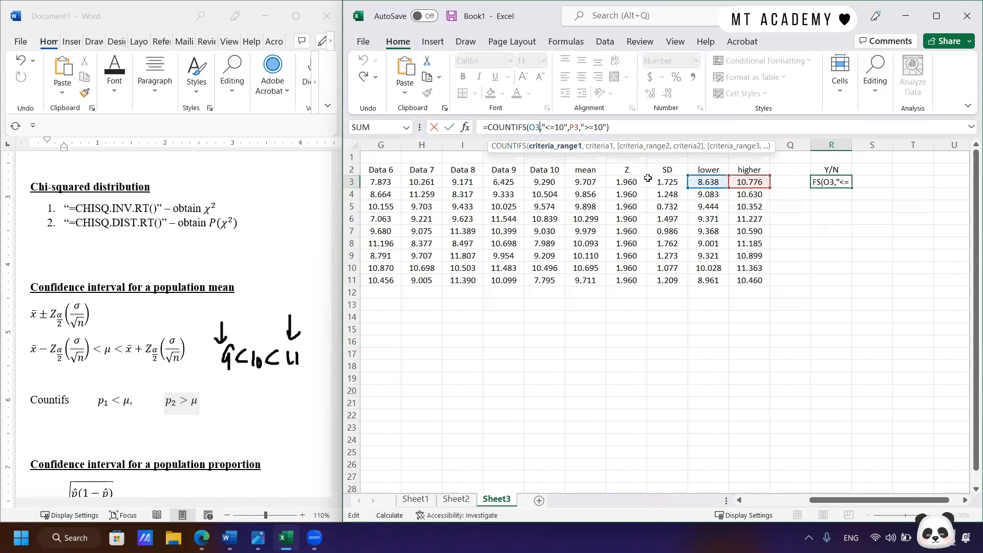
pyautogui.press('BackSpace')
pyautogui.press('BackSpace')
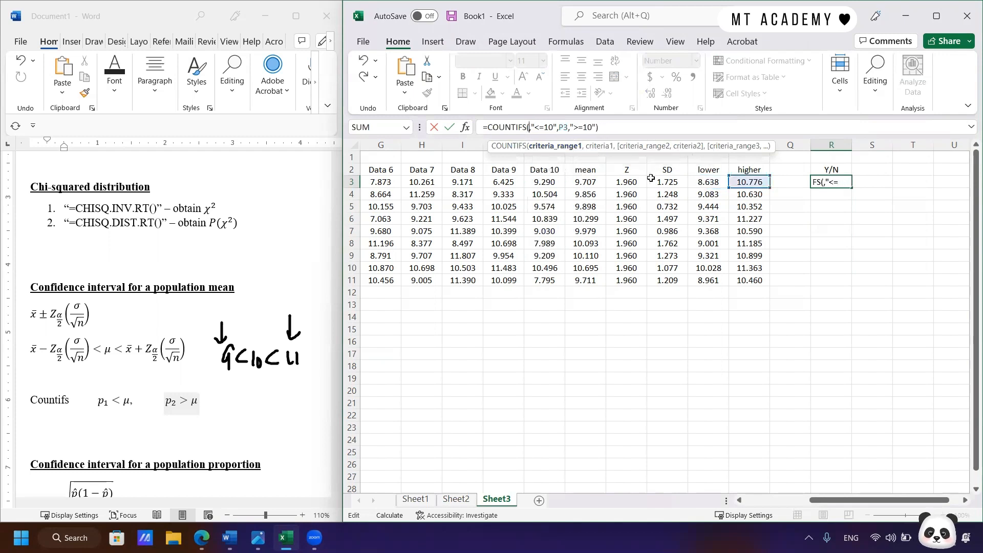
pyautogui.moveTo(712, 181); pyautogui.dragTo(705, 281)
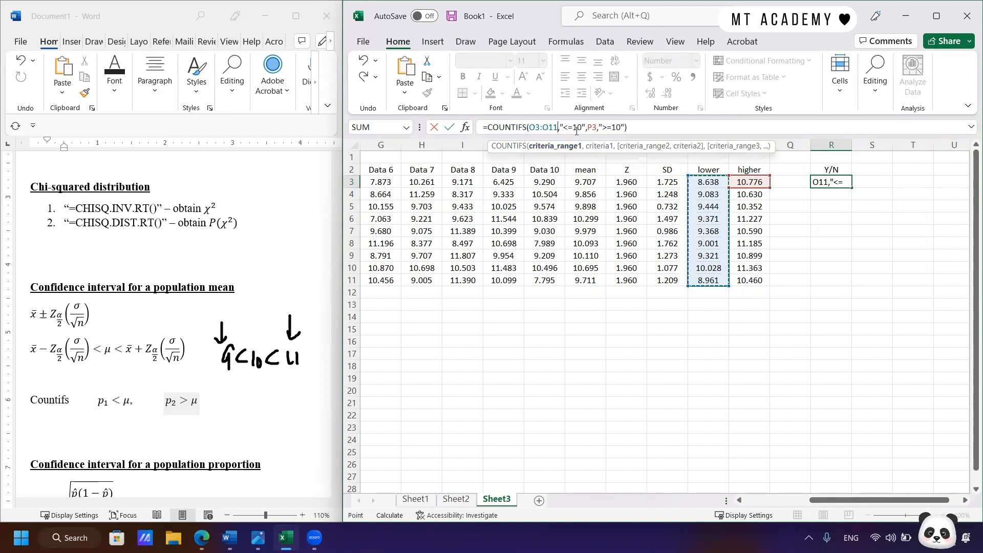
# Replace the second criteria range of the R3 formula with the higher limits P3:P11 and complete it
pyautogui.click(592, 128)
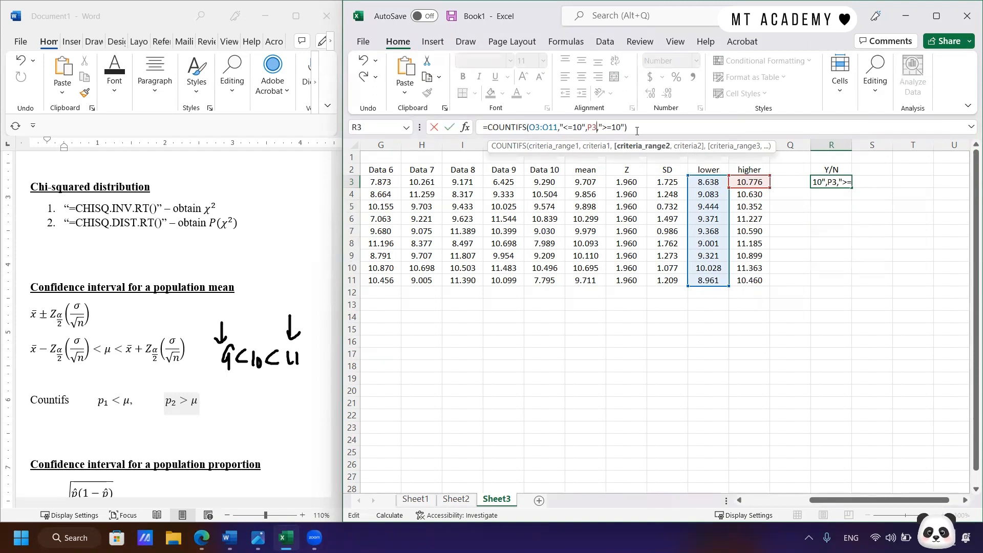
pyautogui.press('BackSpace')
pyautogui.press('BackSpace')
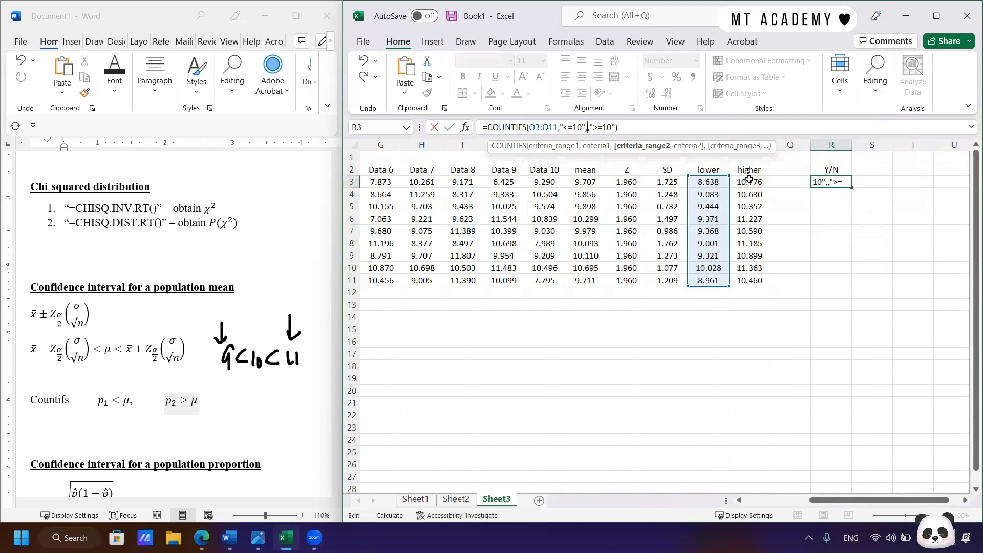
pyautogui.moveTo(749, 183); pyautogui.dragTo(755, 286)
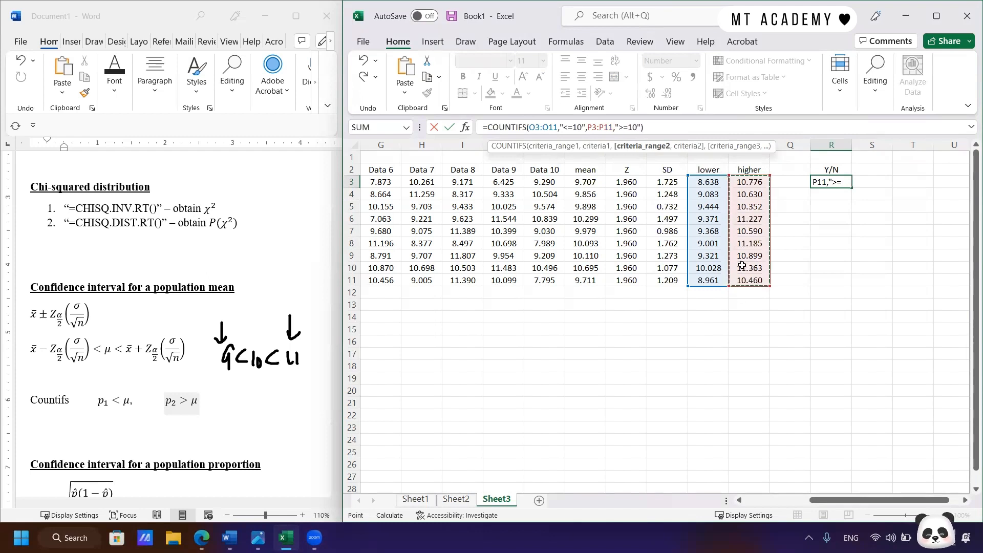
pyautogui.press('Return')
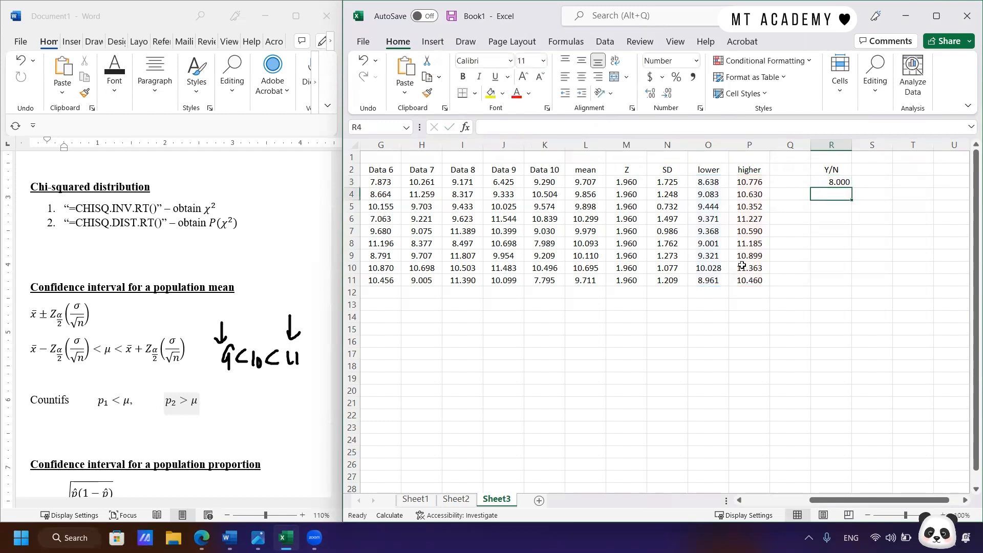
# Format the COUNTIFS result in R3 to show no decimal places and centre it in the cell
pyautogui.click(847, 183)
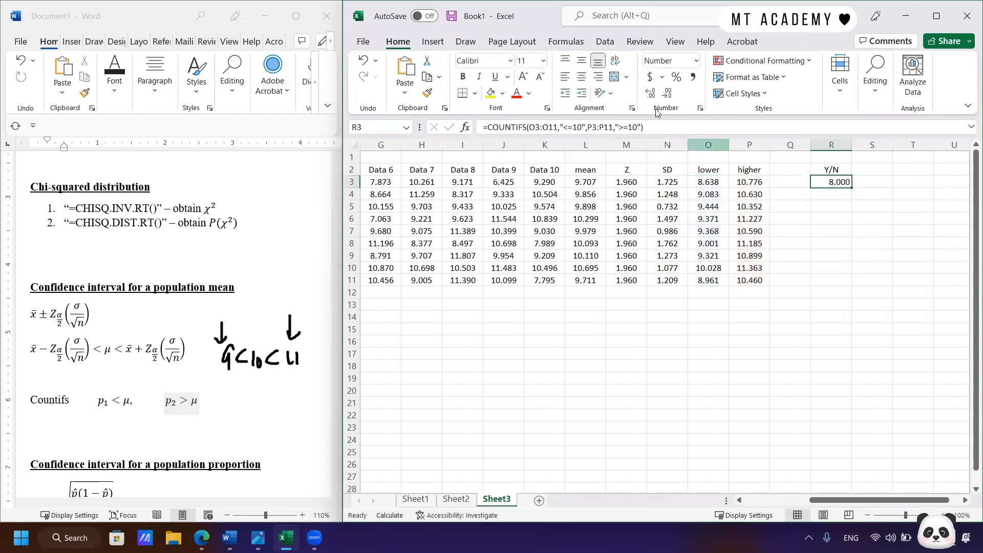
pyautogui.click(667, 94)
pyautogui.click(667, 94)
pyautogui.click(667, 94)
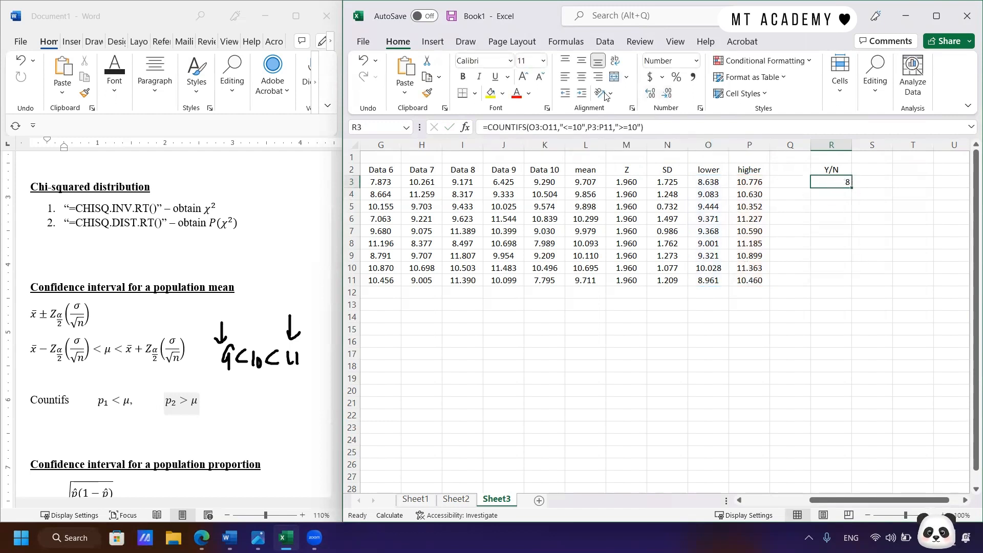
pyautogui.click(582, 77)
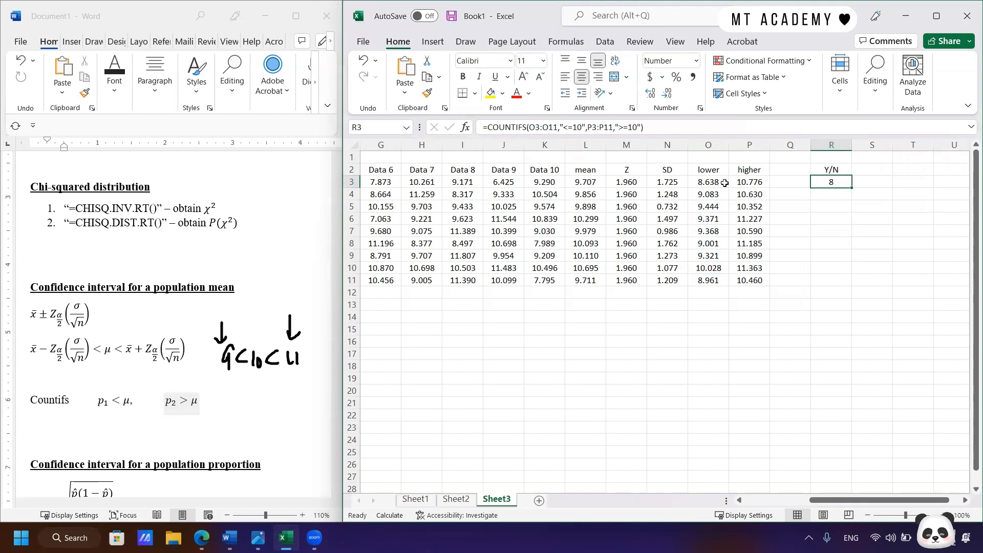
# Copy the formulas in B11:P11 down to row 12 to add another sample, and recalculate the sheet
pyautogui.moveTo(752, 182); pyautogui.dragTo(758, 281)
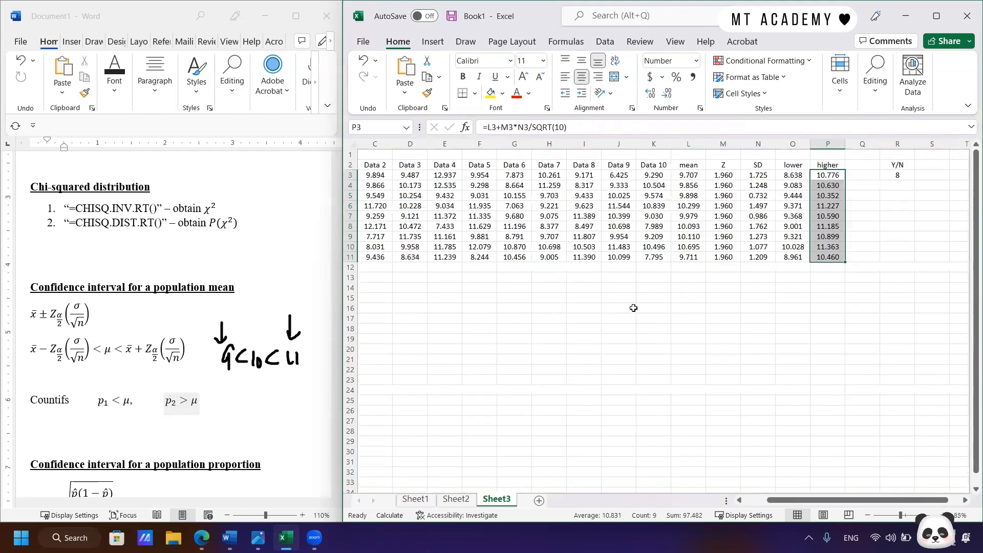
pyautogui.keyDown('ctrl'); pyautogui.scroll(-1, 636, 307); pyautogui.keyUp('ctrl')
pyautogui.moveTo(825, 499); pyautogui.dragTo(803, 499)
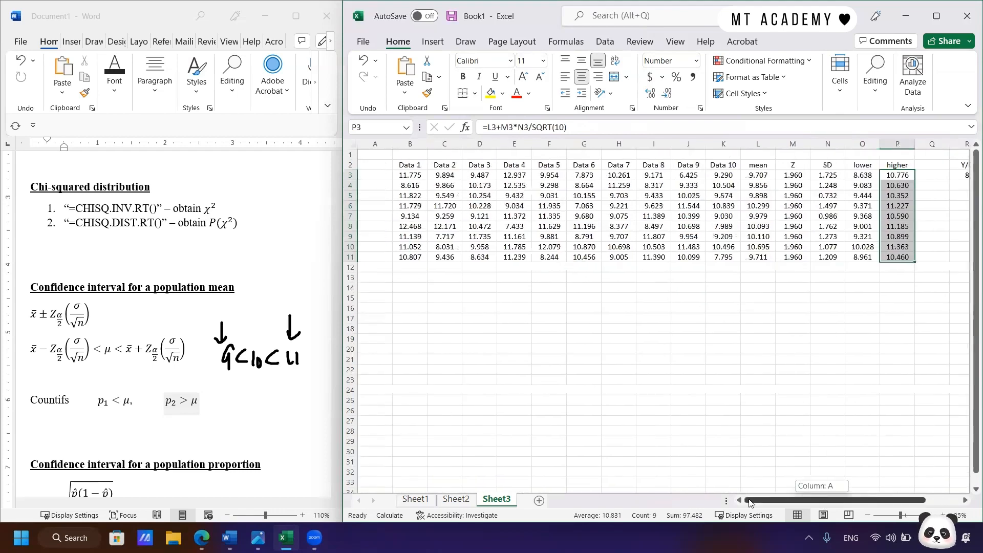
pyautogui.moveTo(402, 261); pyautogui.dragTo(919, 273)
pyautogui.press('F9')
pyautogui.press('F9')
pyautogui.press('F9')
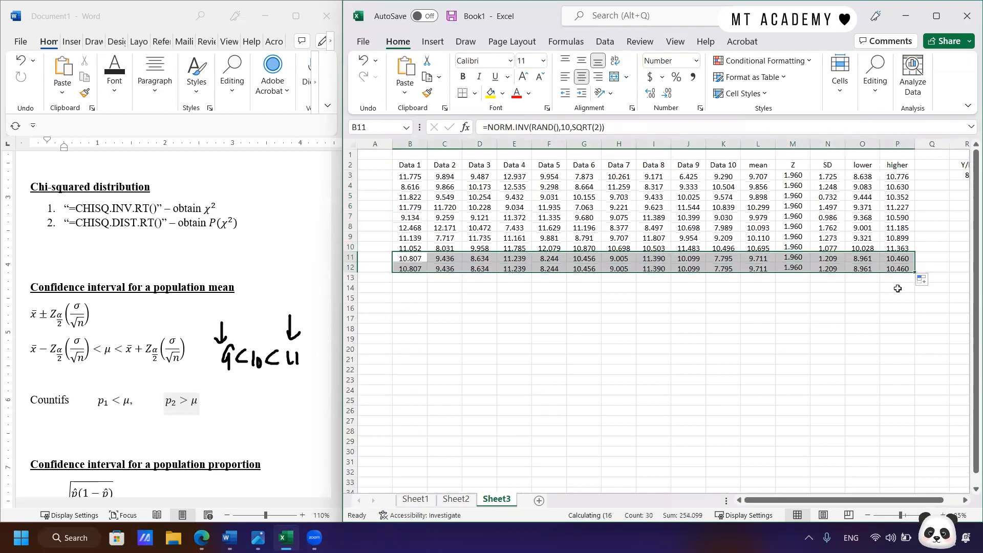
# Compare the count in R3 with the lower and higher limits in O8:P8, and recalculate the random samples
pyautogui.click(897, 318)
pyautogui.moveTo(888, 500)
pyautogui.mouseDown()
pyautogui.moveTo(907, 501)
pyautogui.moveTo(885, 500)
pyautogui.mouseUp()
pyautogui.scroll(2, 939, 184)
pyautogui.click(879, 189)
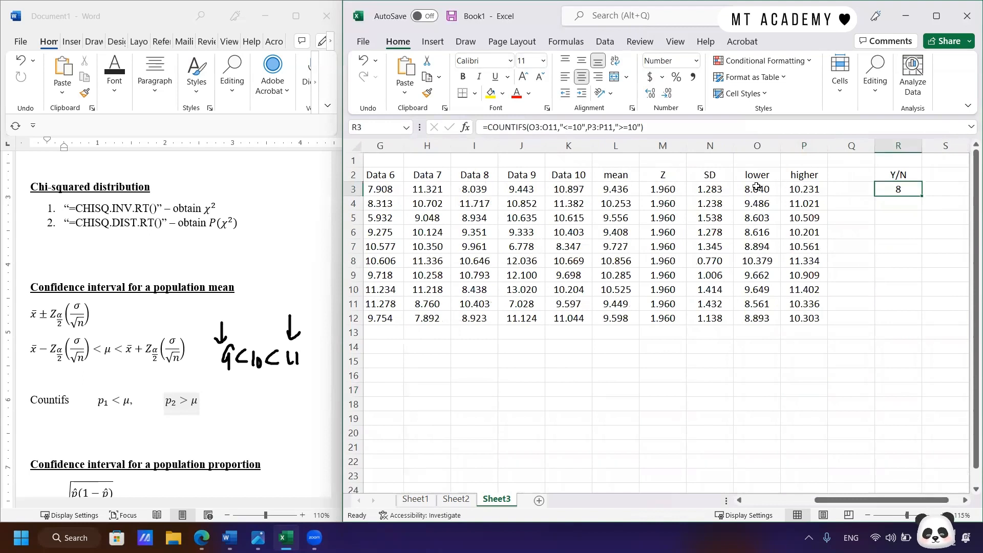
pyautogui.moveTo(743, 262); pyautogui.dragTo(803, 260)
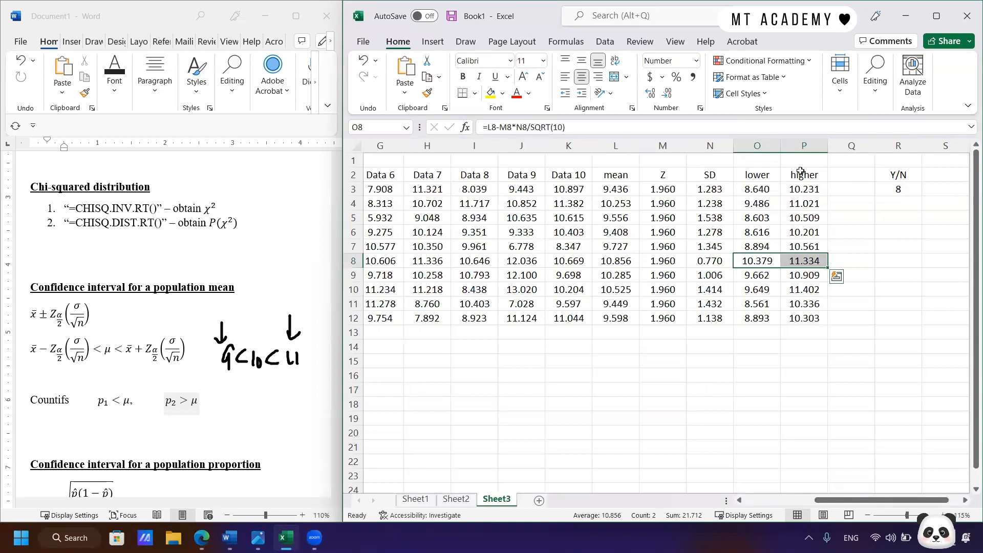
pyautogui.press('F9')
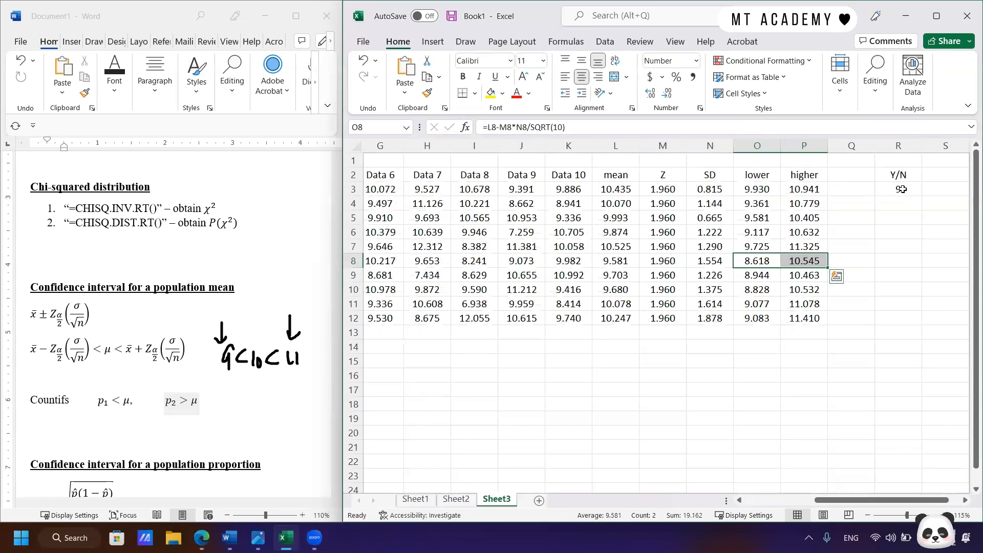
# Extend the two criteria ranges of the COUNTIFS formula in R3 to O3:O12 and P3:P12
pyautogui.click(916, 189)
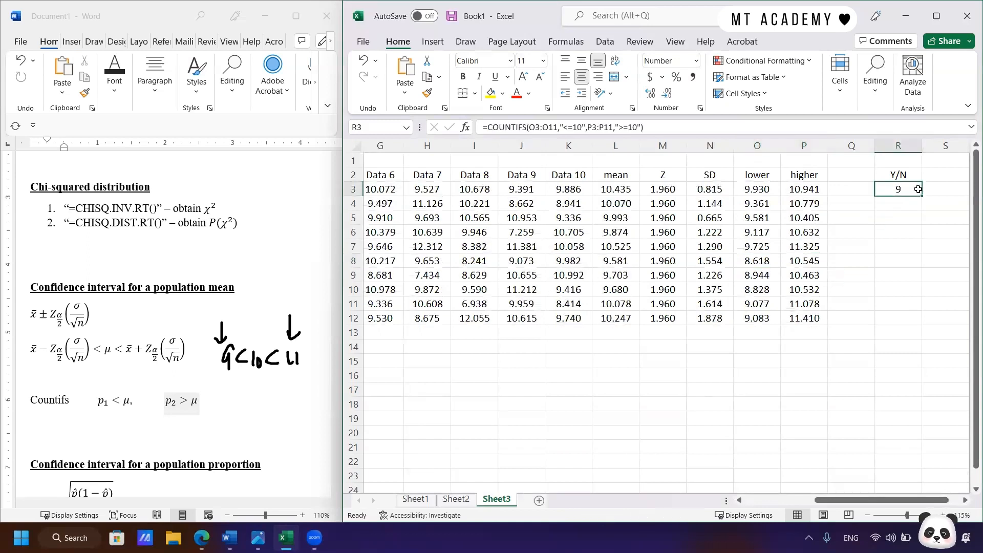
pyautogui.click(546, 127)
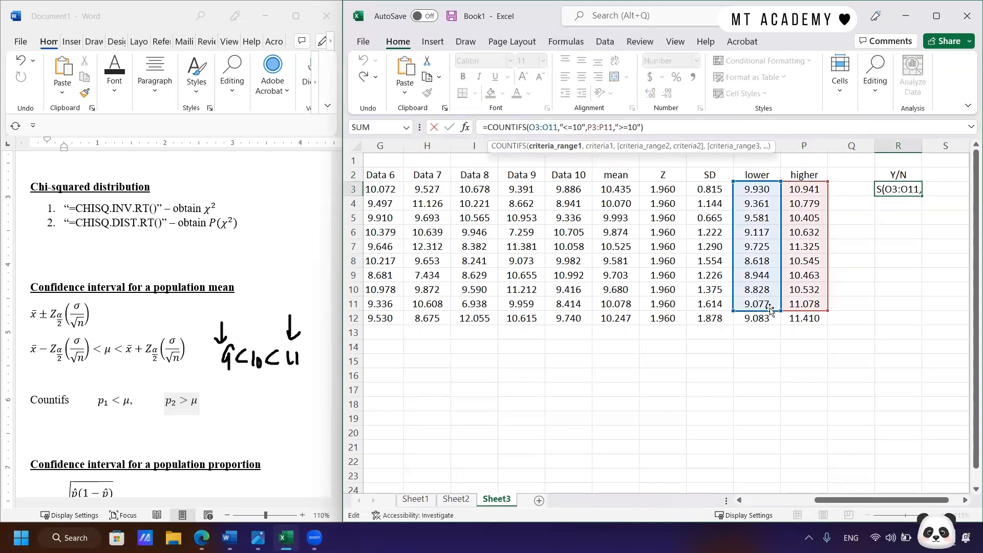
pyautogui.moveTo(779, 318); pyautogui.dragTo(827, 320)
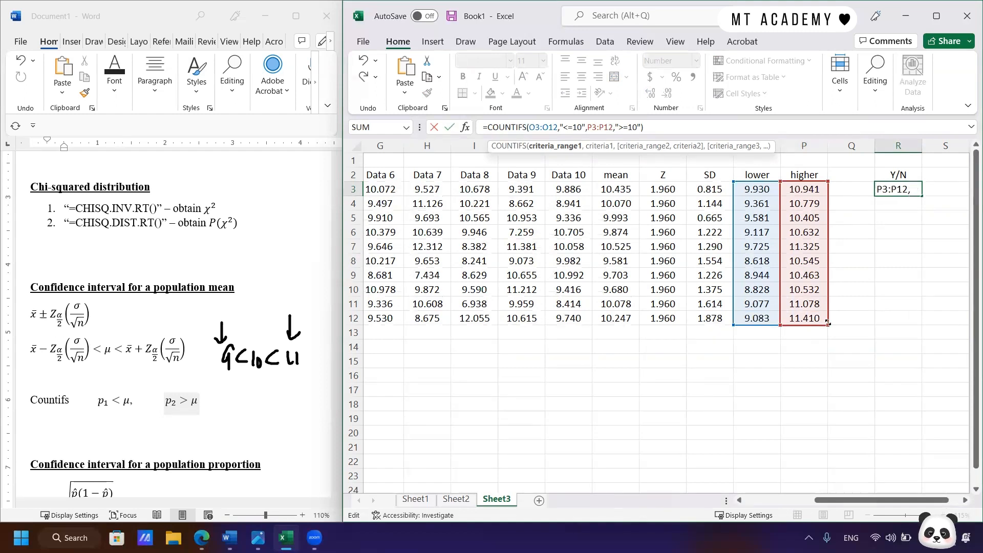
pyautogui.press('Return')
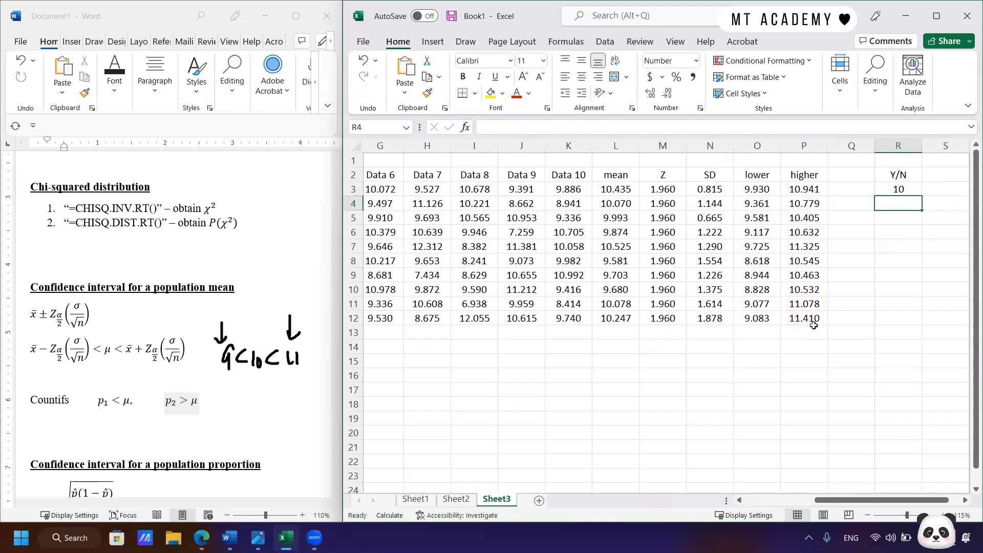
# Recalculate the samples and check the interval limits in O7:P7 and O12:P12 against the mean 10
pyautogui.press('F9')
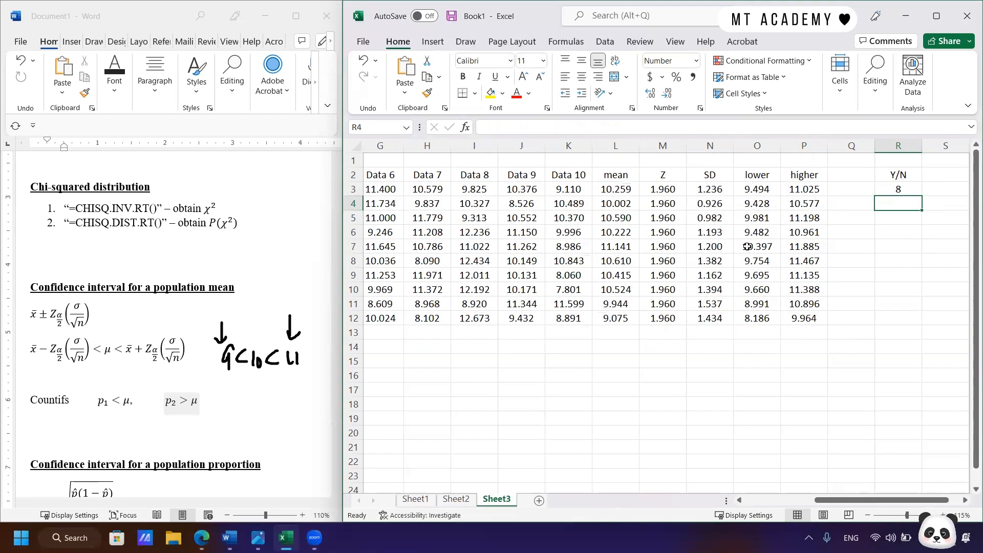
pyautogui.moveTo(745, 246); pyautogui.dragTo(815, 247)
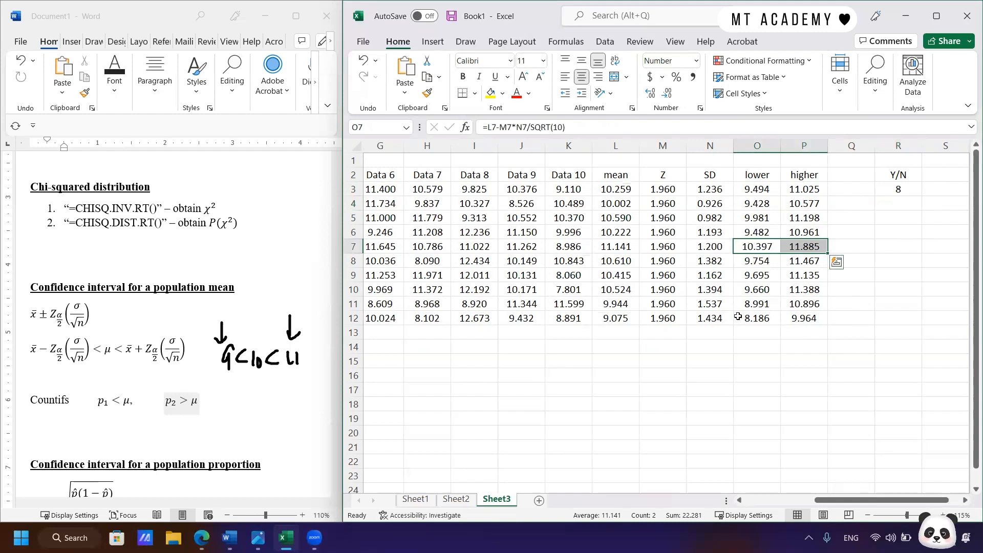
pyautogui.moveTo(738, 317); pyautogui.dragTo(806, 318)
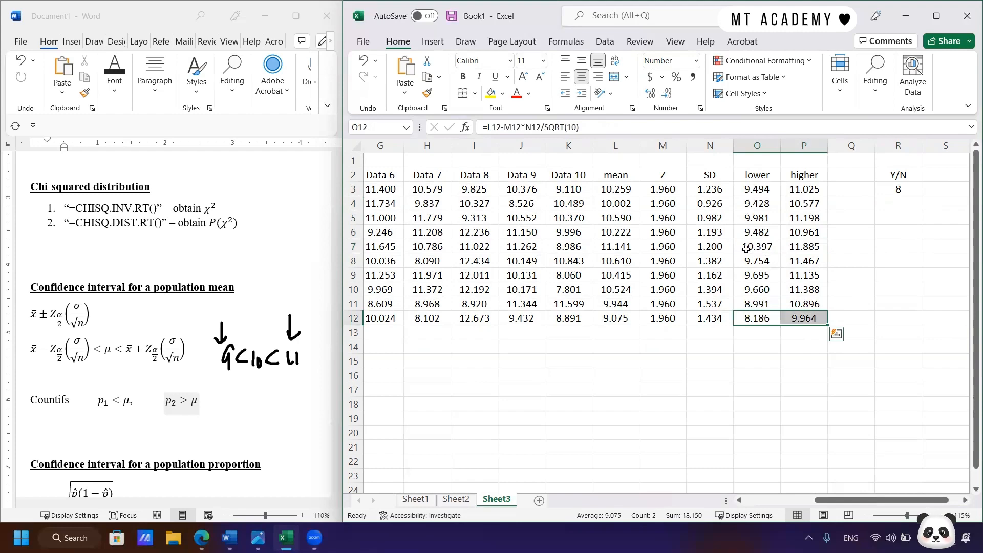
pyautogui.moveTo(746, 249); pyautogui.dragTo(809, 246)
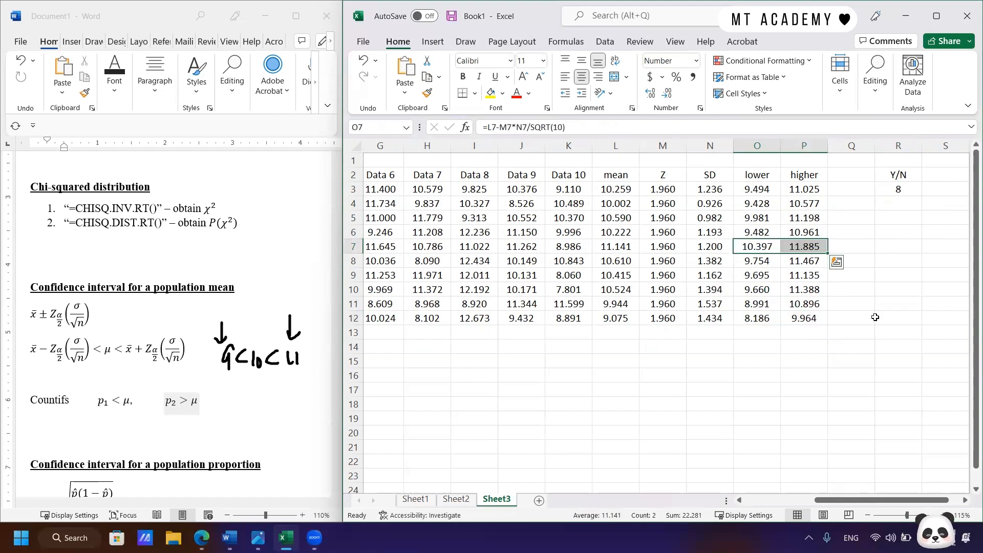
# Recalculate the sheet repeatedly to draw new random samples and update the interval count in R3
pyautogui.press('F9')
pyautogui.press('F9')
pyautogui.press('F9')
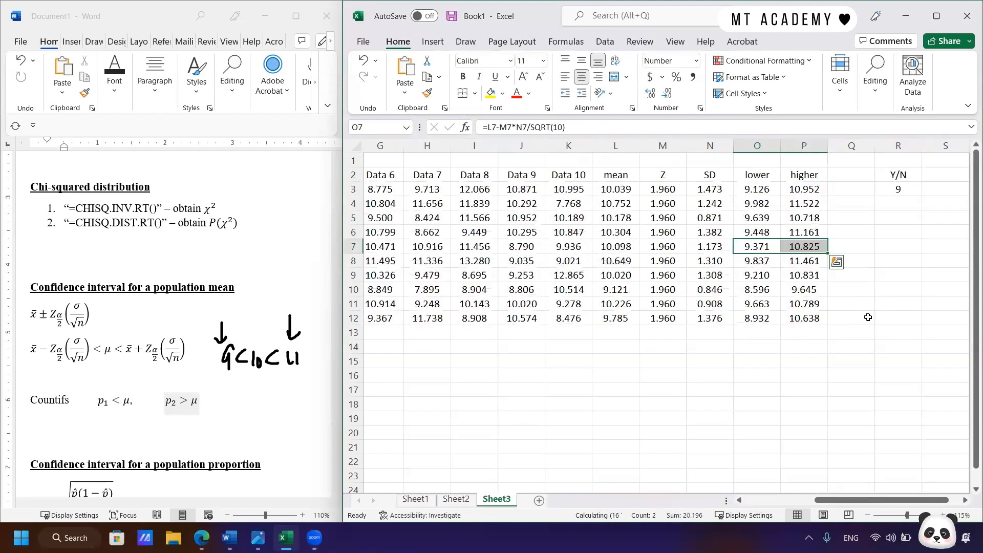
pyautogui.press('F9')
pyautogui.press('F9')
pyautogui.press('F9')
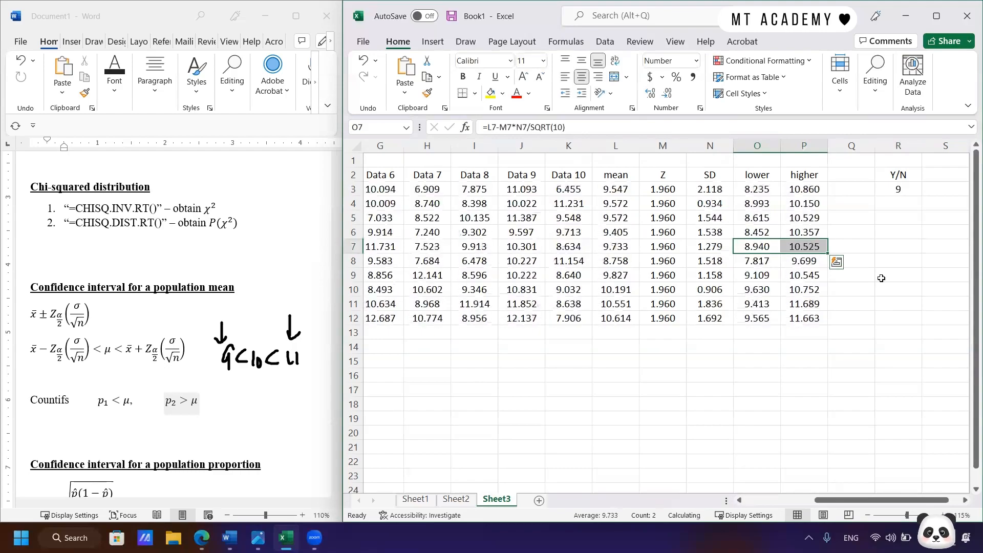
pyautogui.press('F9')
pyautogui.press('F9')
pyautogui.press('F9')
pyautogui.press('F9')
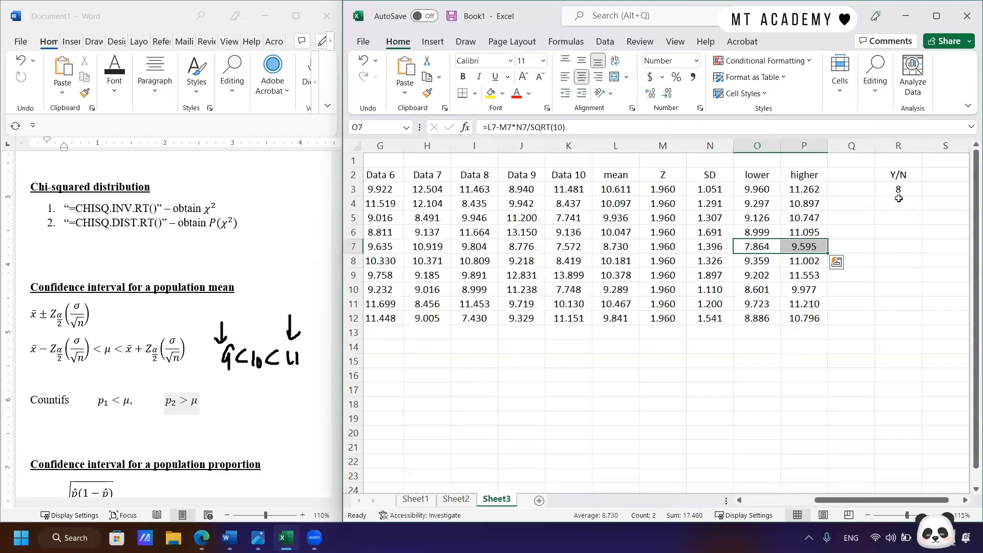
pyautogui.press('F9')
pyautogui.press('F9')
pyautogui.press('F9')
pyautogui.press('F9')
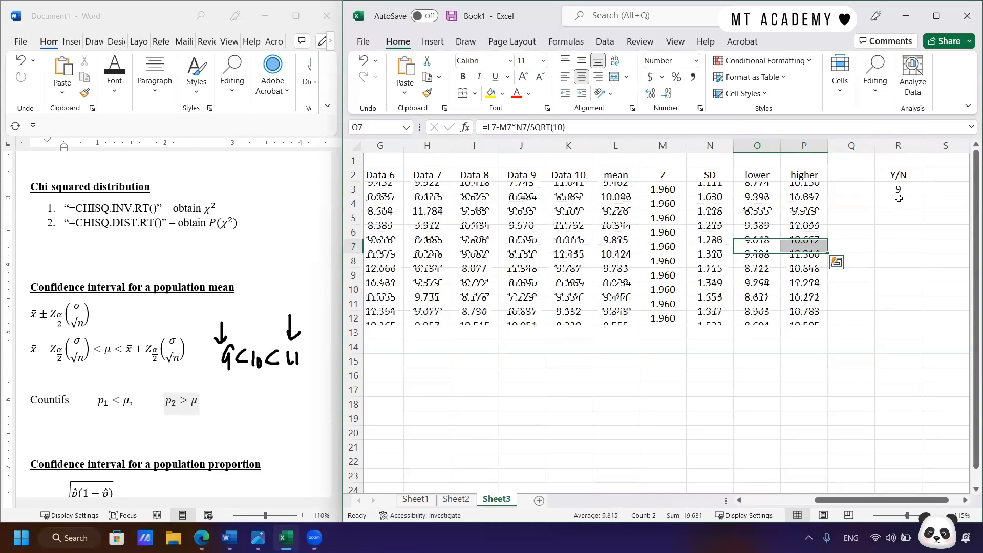
pyautogui.press('F9')
pyautogui.press('F9')
pyautogui.press('F9')
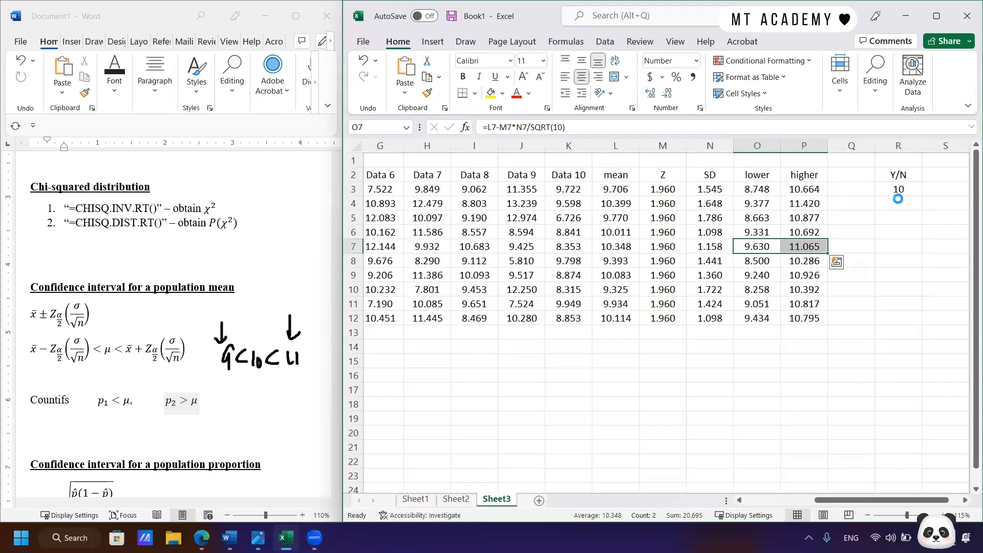
pyautogui.press('F9')
pyautogui.press('F9')
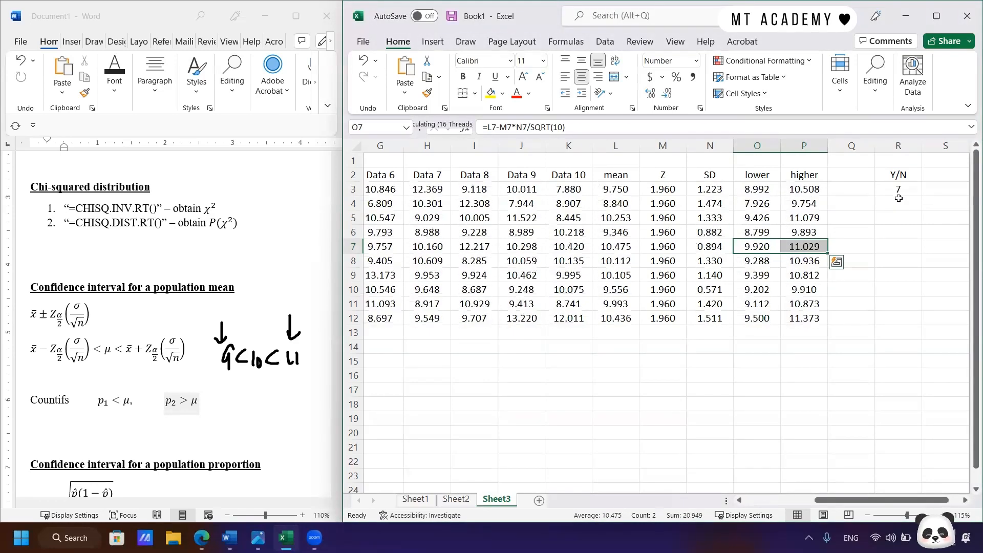
# Check the interval limits in O10:P10 and O4:P4 against the mean 10, and review the COUNTIFS formula in R3
pyautogui.click(898, 200)
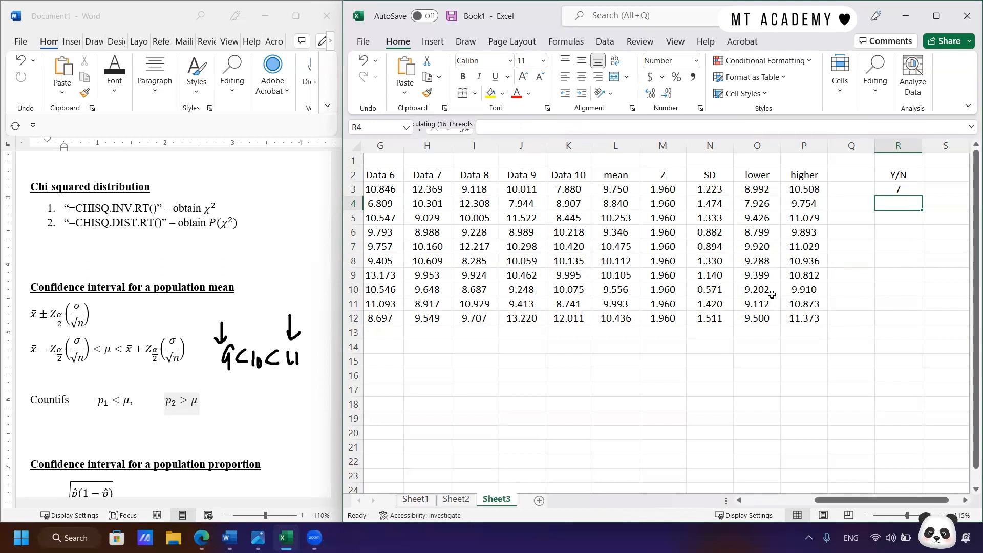
pyautogui.moveTo(749, 293); pyautogui.dragTo(801, 288)
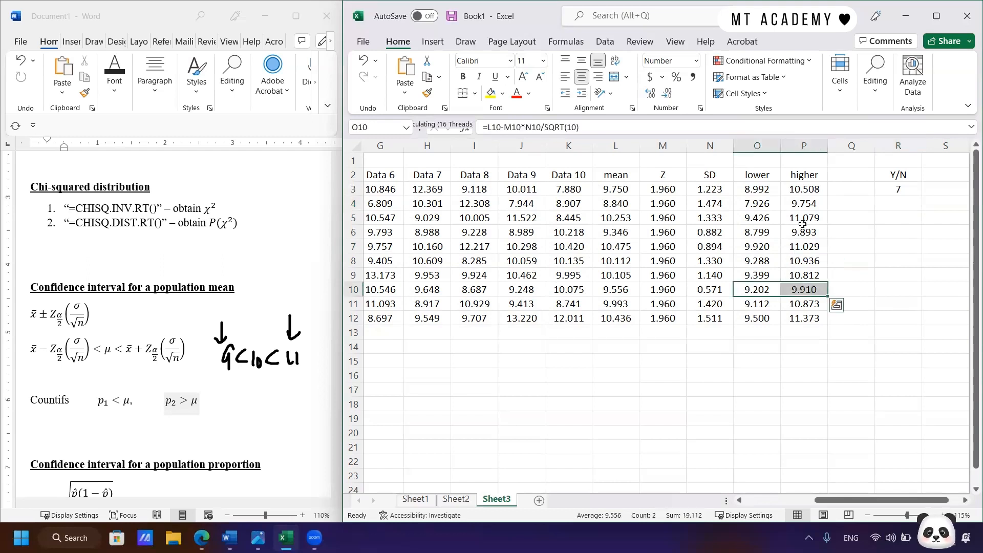
pyautogui.moveTo(804, 235); pyautogui.dragTo(824, 203)
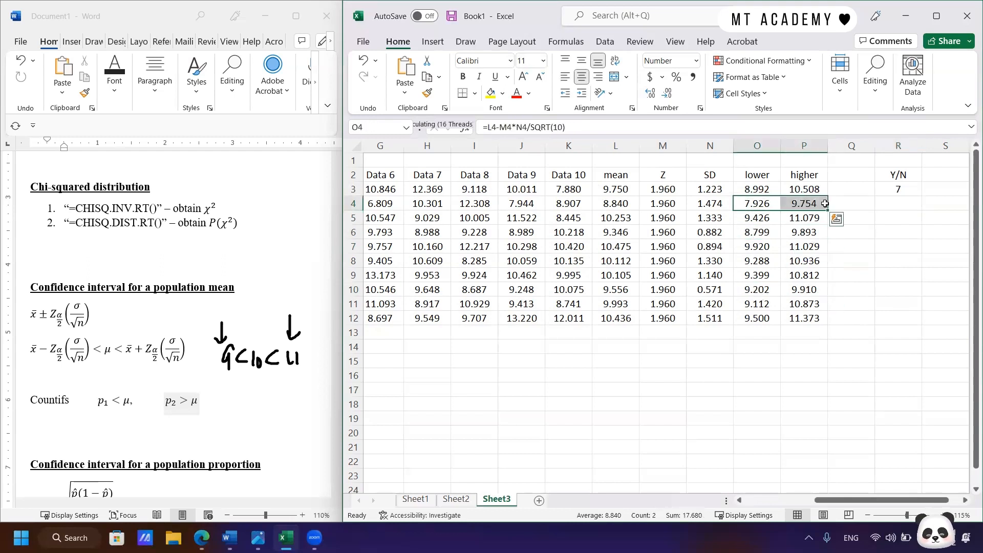
pyautogui.click(890, 194)
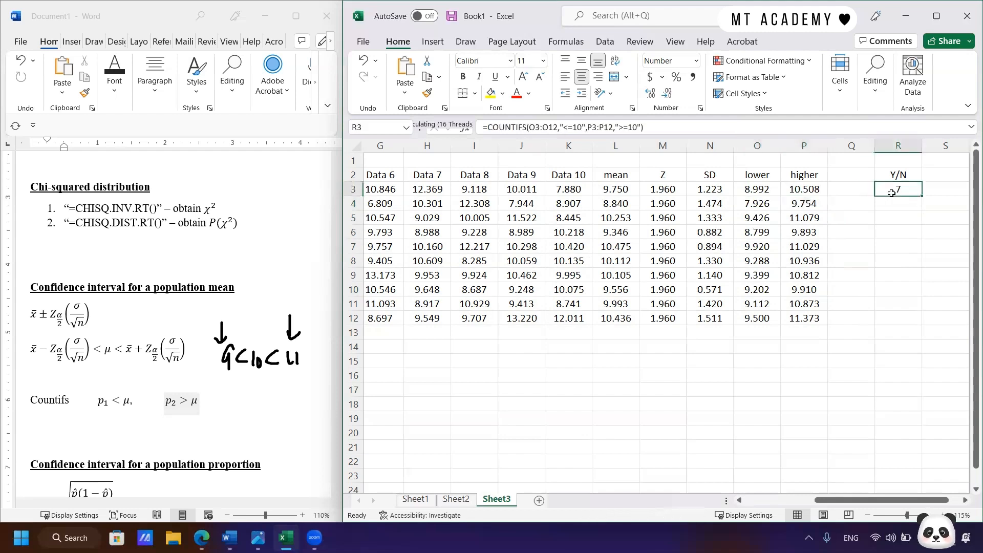
pyautogui.click(542, 127)
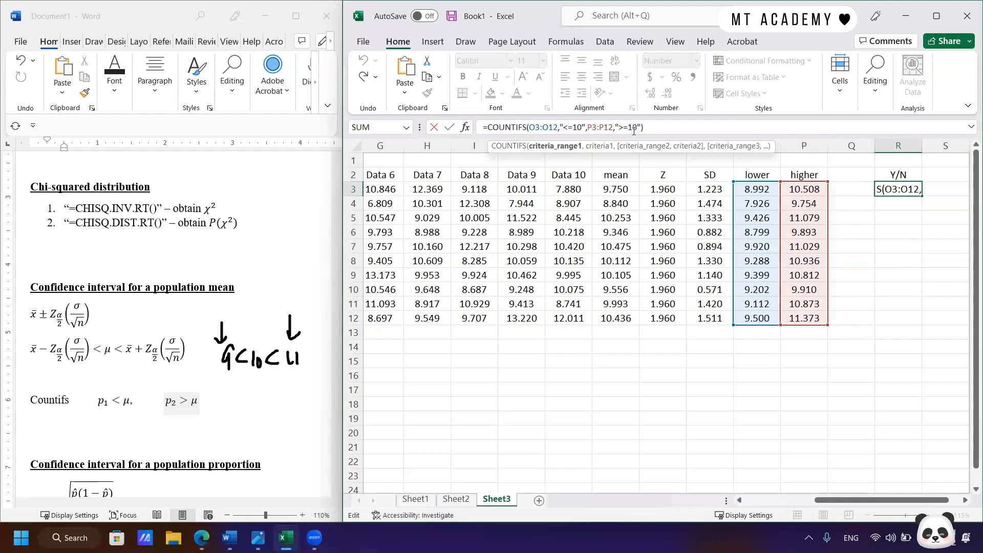
pyautogui.press('Escape')
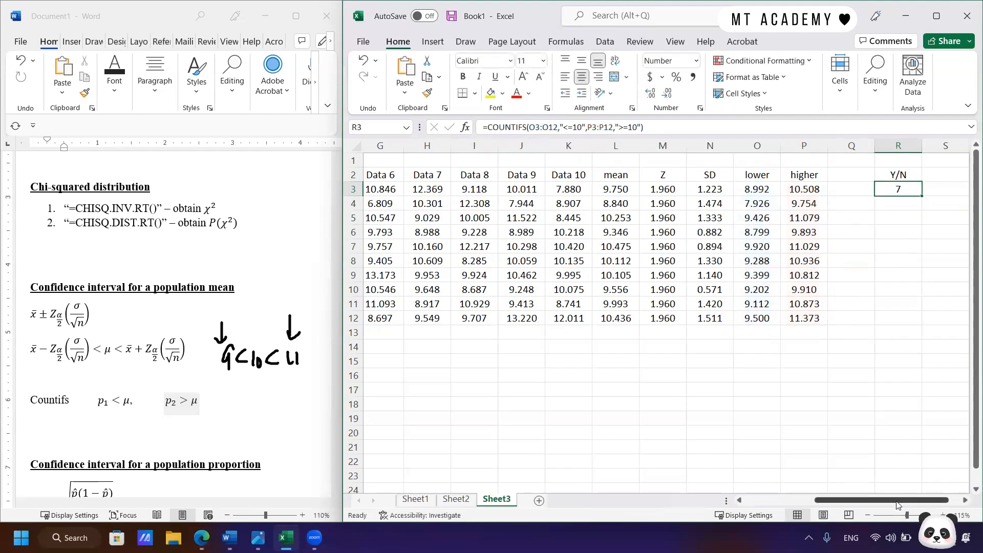
# Enter the label "proportion" in cell T3
pyautogui.moveTo(896, 506); pyautogui.dragTo(928, 505)
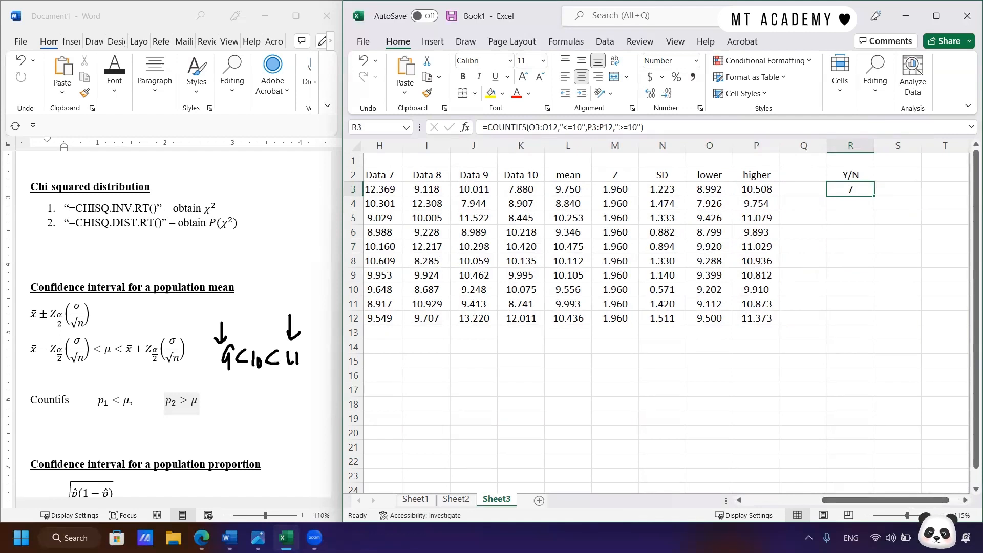
pyautogui.hscroll(2, 945, 425)
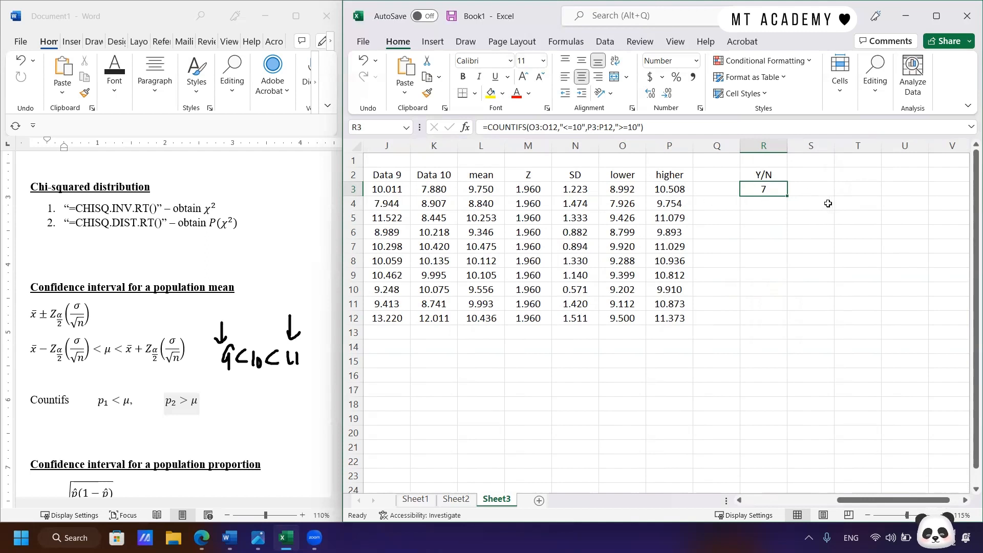
pyautogui.click(847, 192)
pyautogui.write('propo')
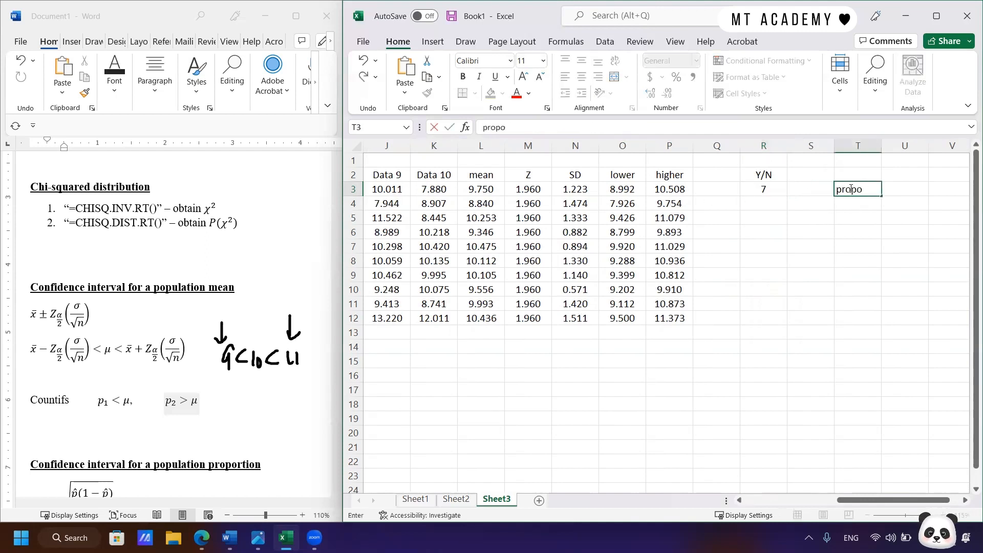
pyautogui.write('rtion')
pyautogui.press('Tab')
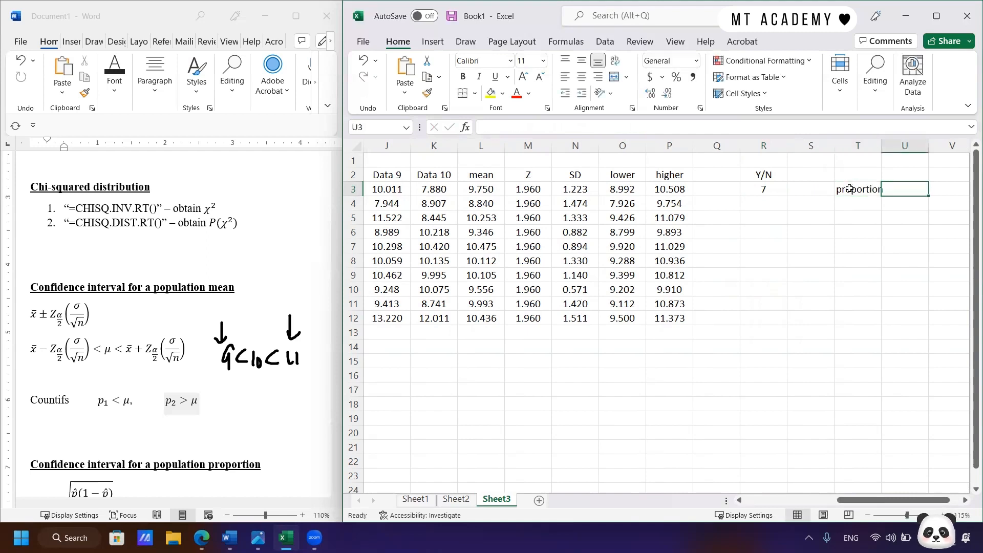
# Calculate the proportion in U3 by dividing the count in R3 by 10
pyautogui.click(771, 187)
pyautogui.click(889, 189)
pyautogui.write('=')
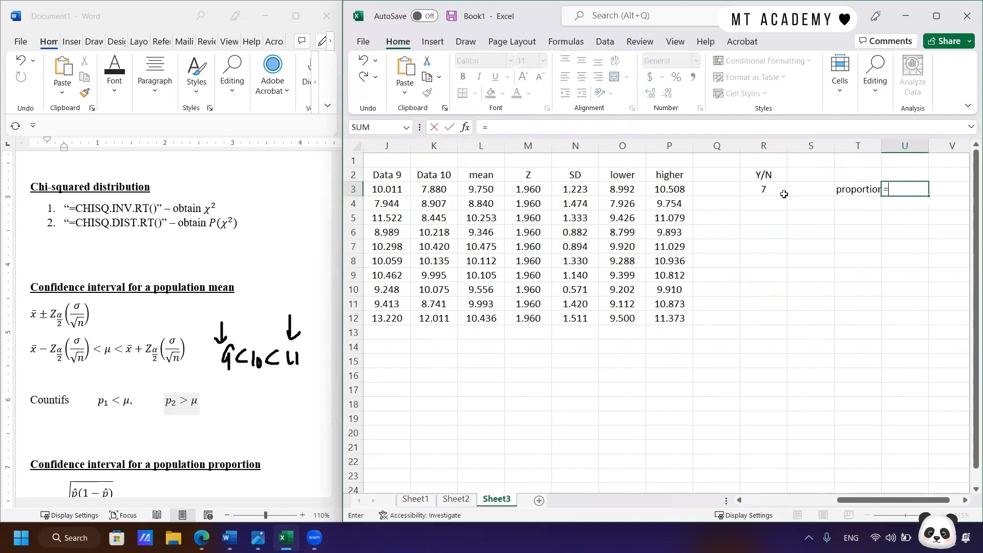
pyautogui.click(762, 189)
pyautogui.write('/1')
pyautogui.press('Return')
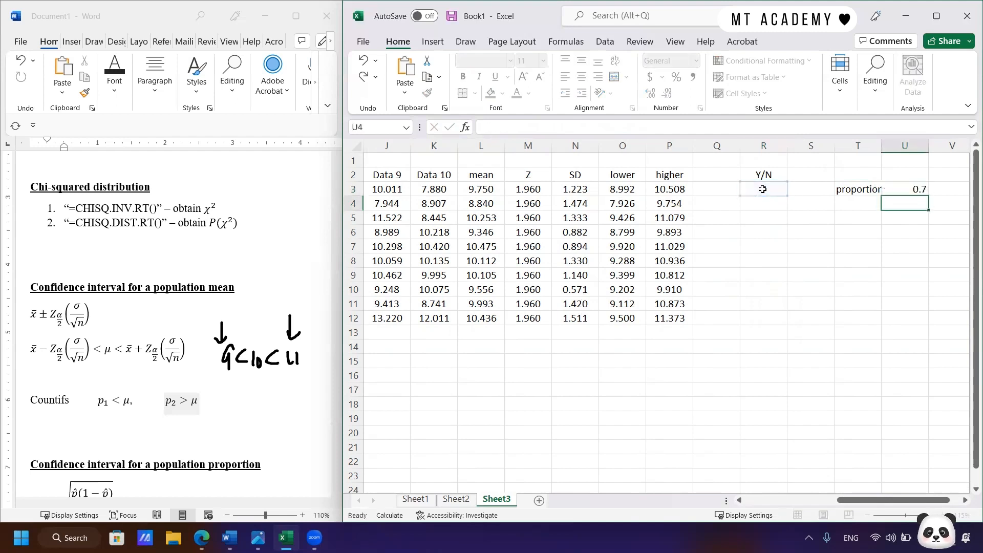
# Widen column T to fit the "proportion" label
pyautogui.click(916, 189)
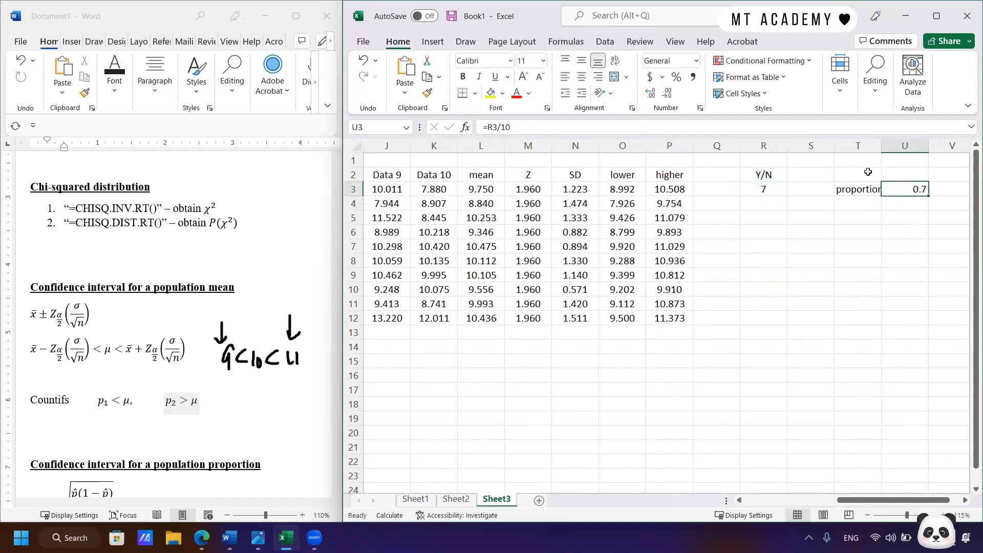
pyautogui.doubleClick(882, 146)
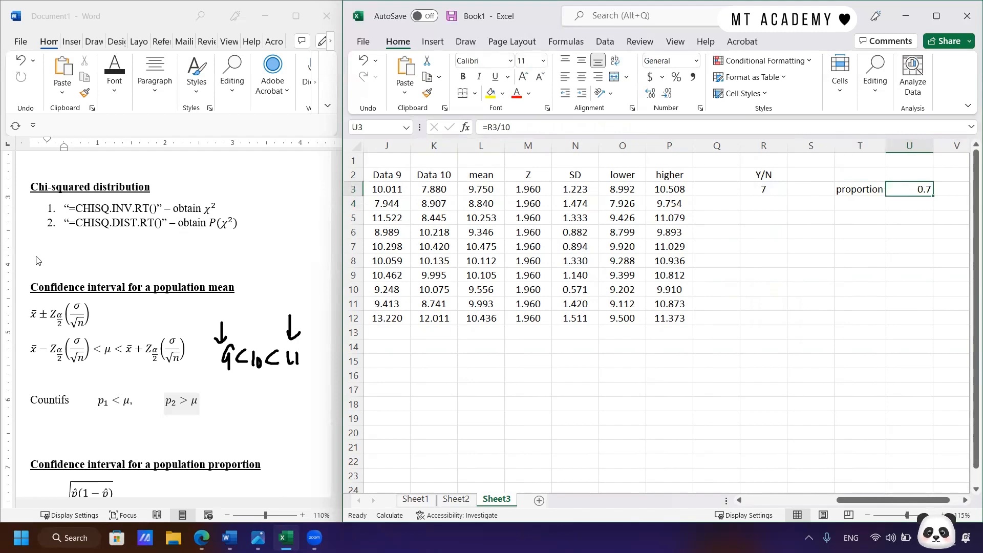
# Consult the population proportion confidence interval formula in the notes and enter the label "z-value" in cell T4
pyautogui.scroll(-5, 123, 288)
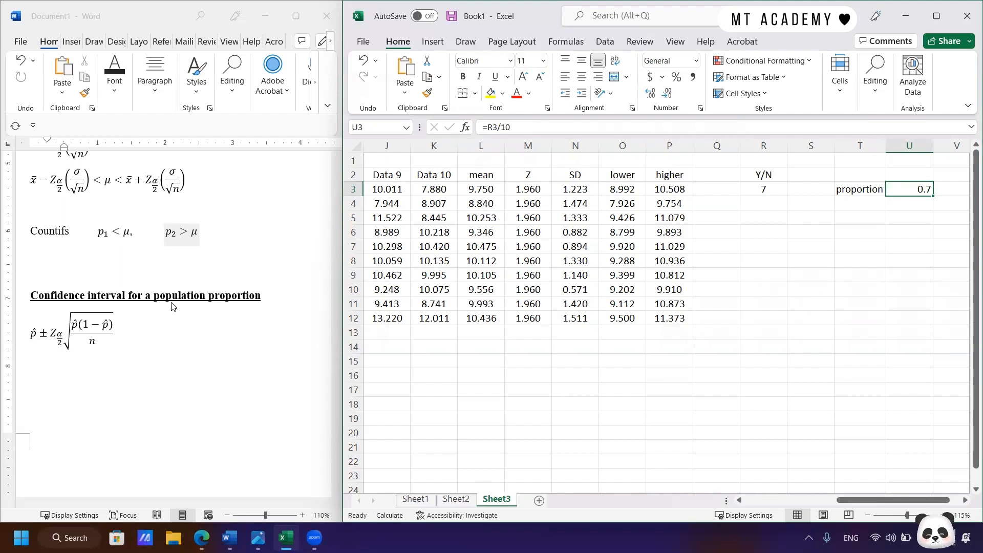
pyautogui.click(862, 203)
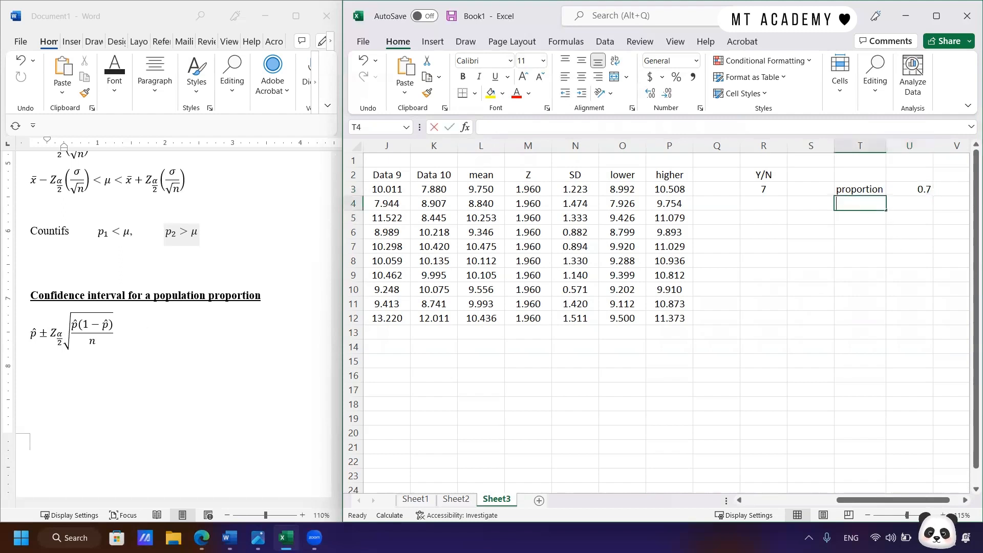
pyautogui.write('z-value')
pyautogui.press('Tab')
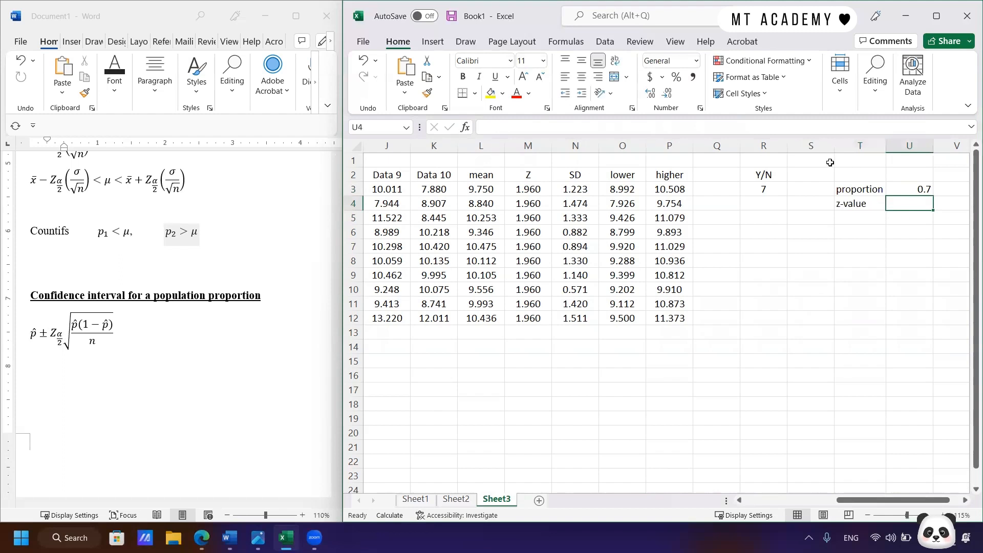
# Calculate the z-value in U4 with =NORM.S.INV(0.975)
pyautogui.click(711, 123)
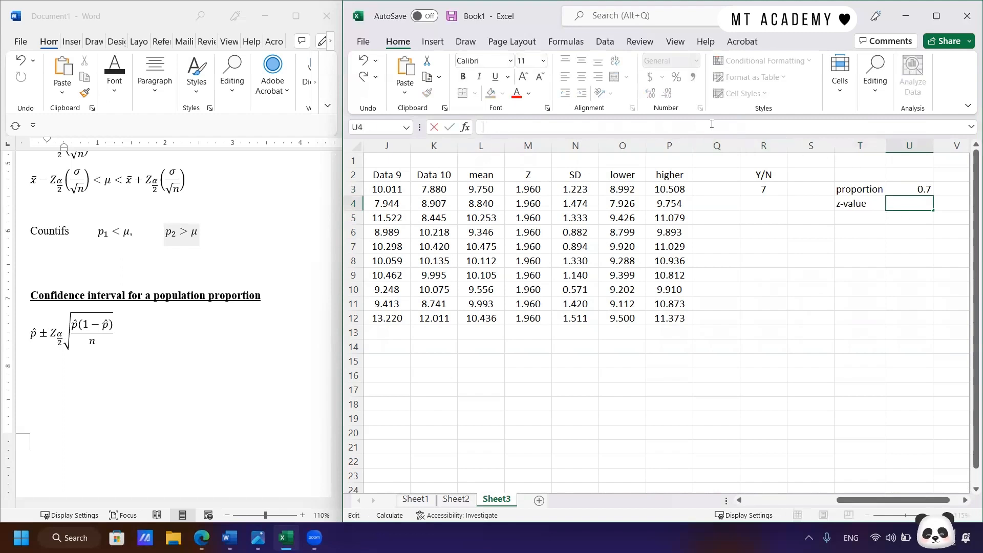
pyautogui.write('=norm.s')
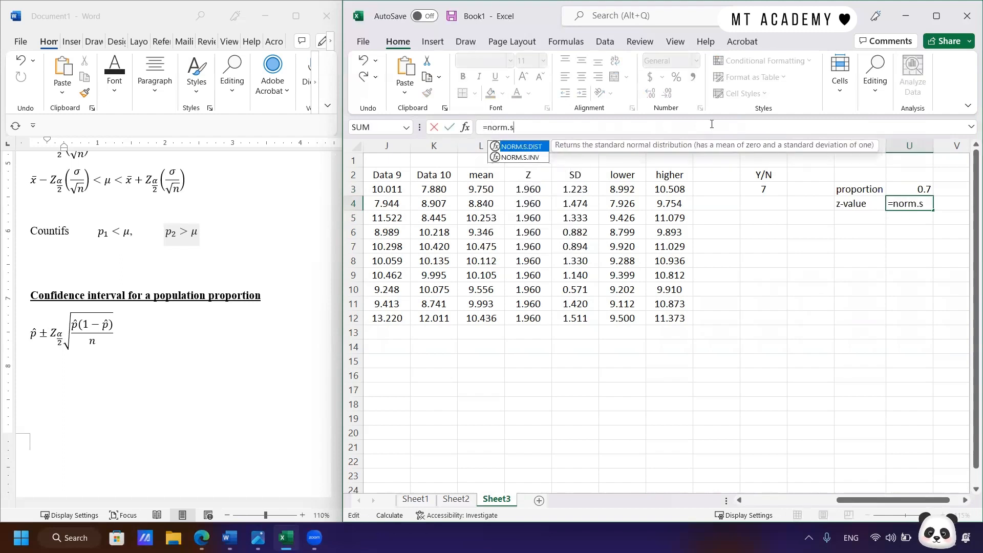
pyautogui.write('.in')
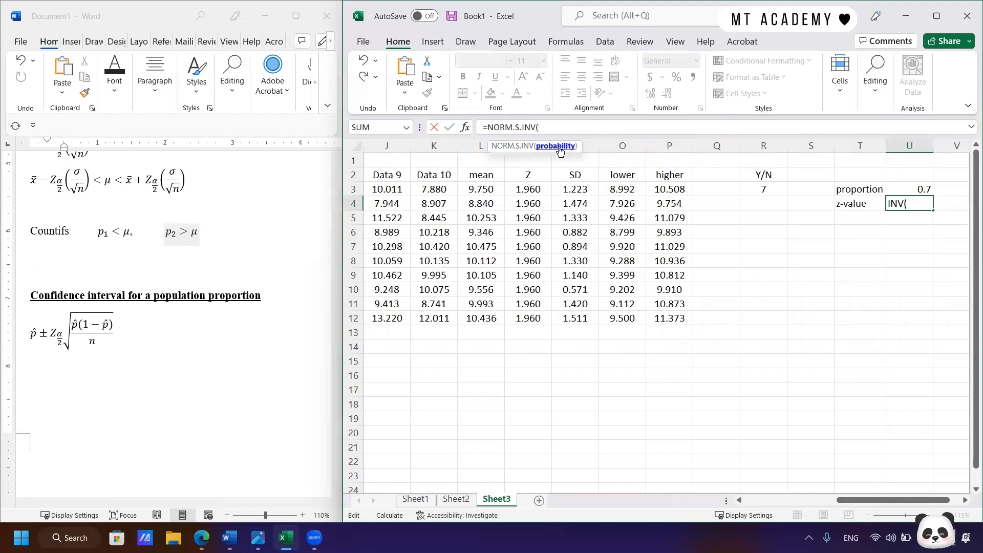
pyautogui.write('0.9')
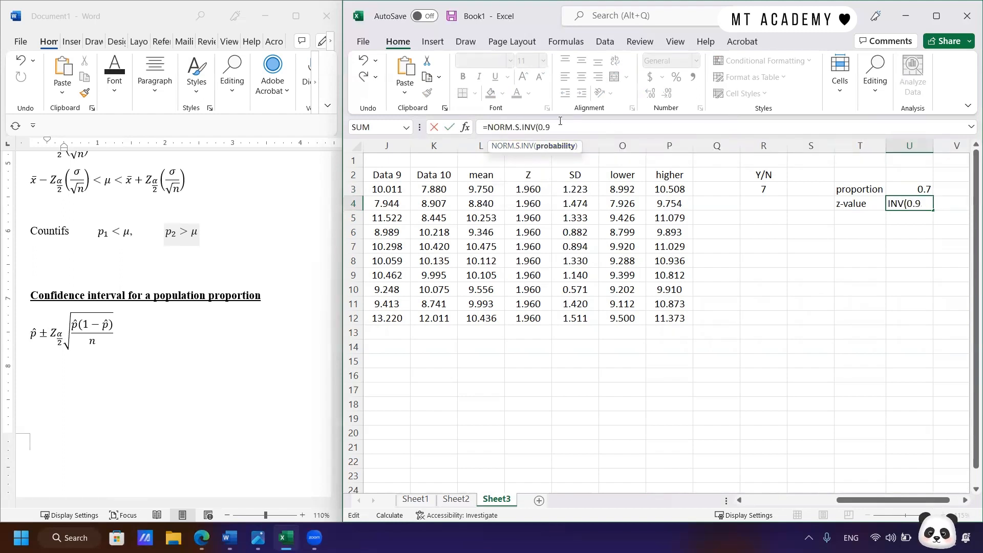
pyautogui.write('75)')
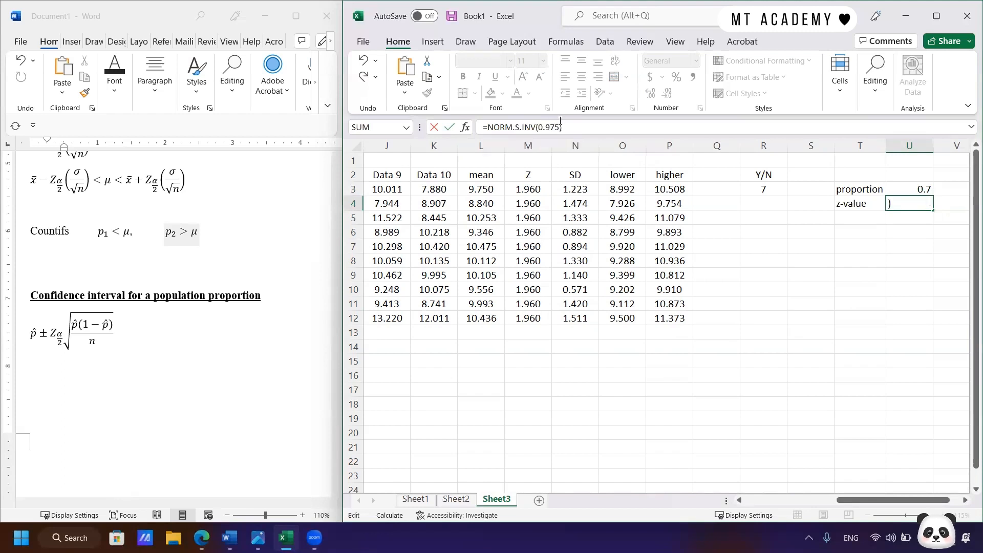
pyautogui.press('Return')
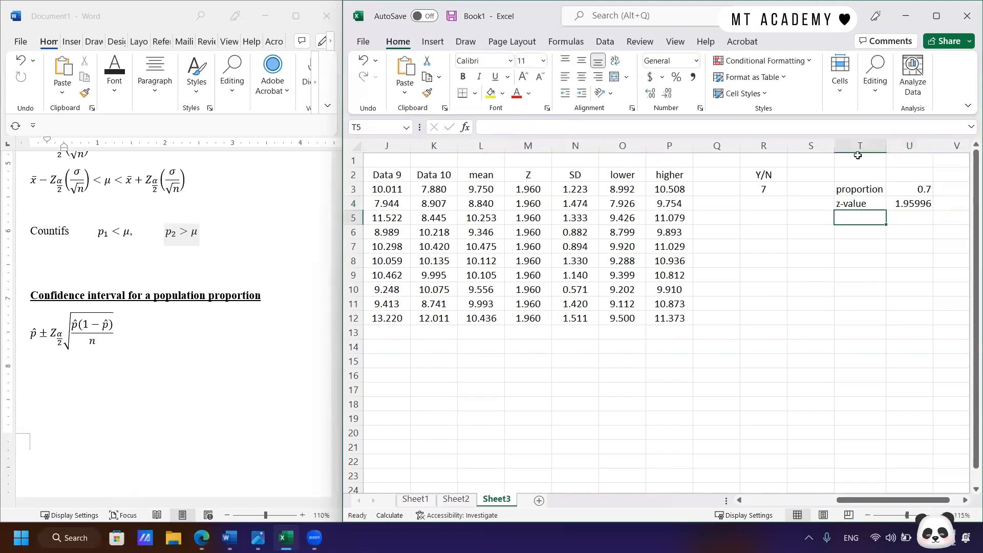
# Format the z-value in U4 to two decimal places
pyautogui.click(902, 204)
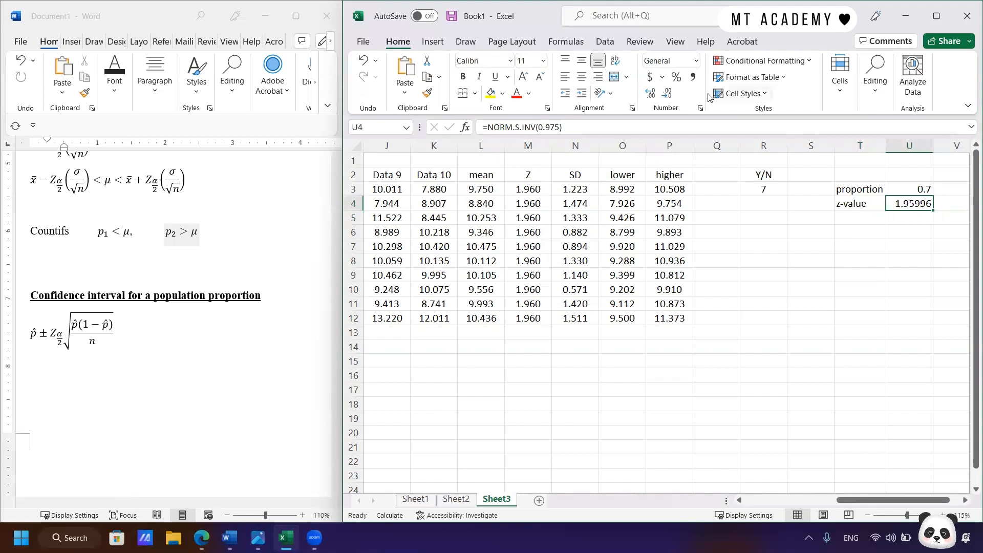
pyautogui.click(666, 94)
pyautogui.click(666, 94)
pyautogui.click(667, 93)
# Enter the labels "lower" in T5 and "higher" in T6
pyautogui.click(865, 219)
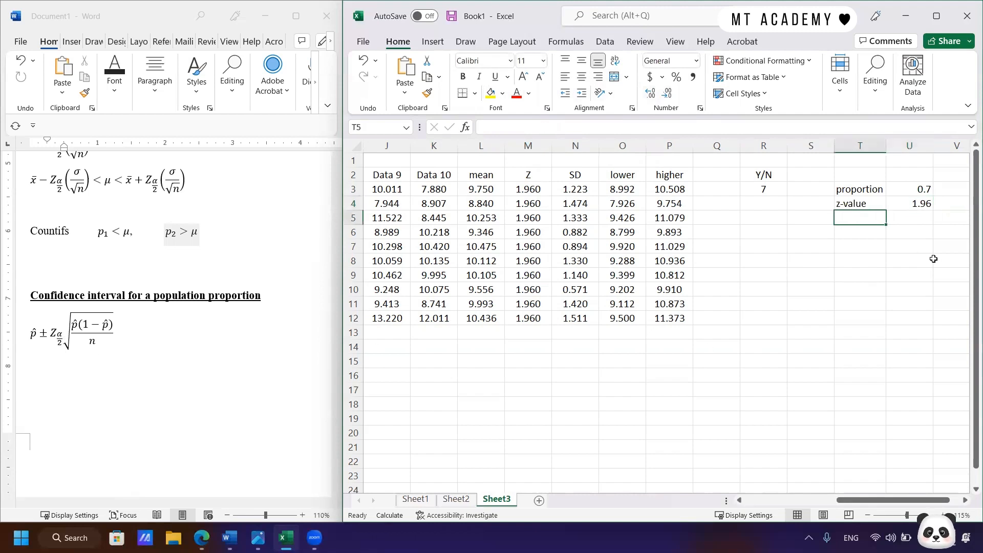
pyautogui.write('lower')
pyautogui.press('Return')
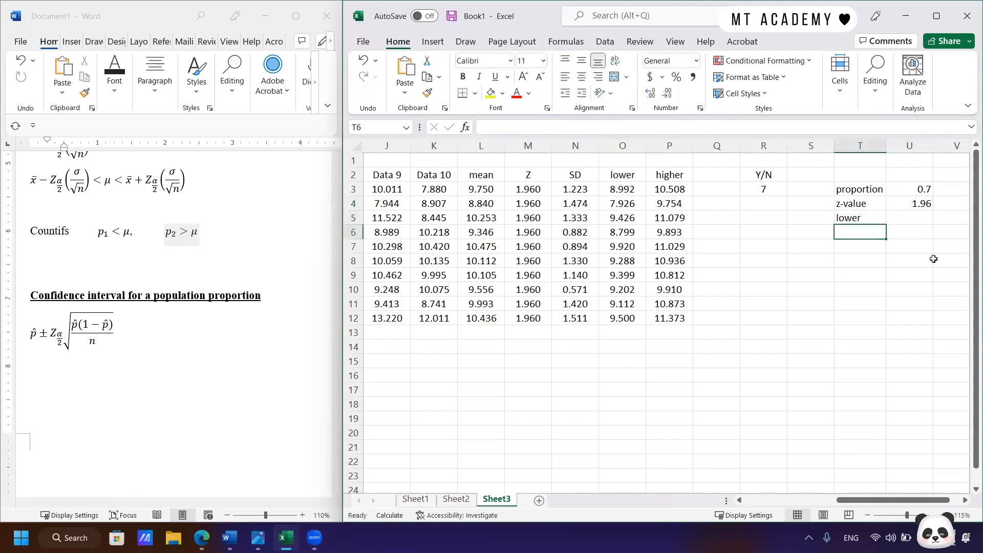
pyautogui.write('higher')
pyautogui.press('Tab')
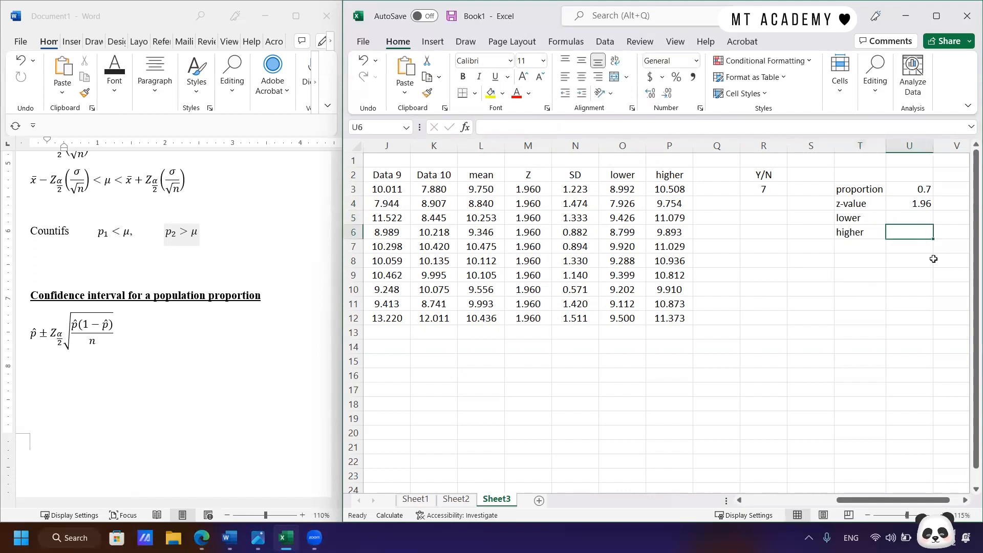
# Begin the lower limit formula in U5 with the proportion minus the z-value times a square root: =U3-U4*SQRT(
pyautogui.click(909, 218)
pyautogui.write('=')
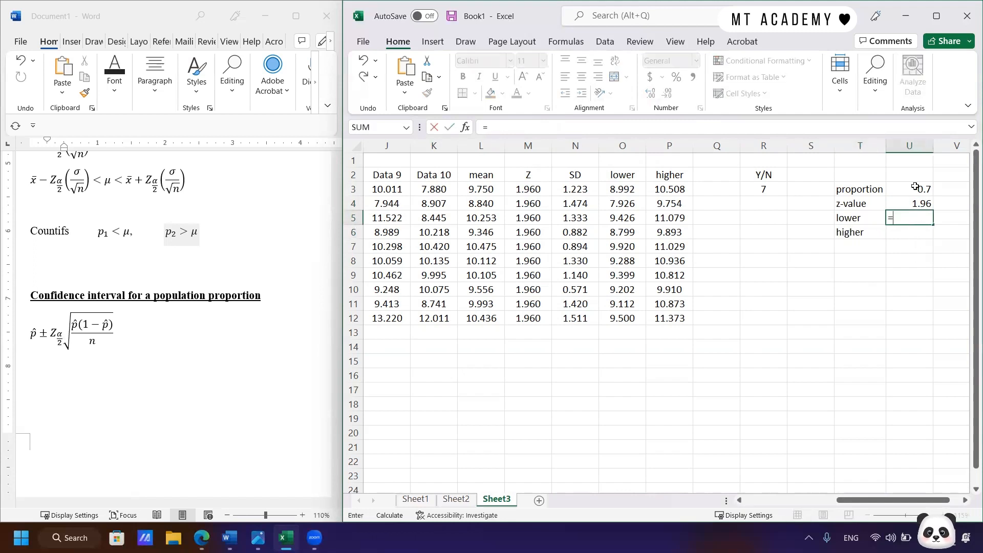
pyautogui.click(915, 188)
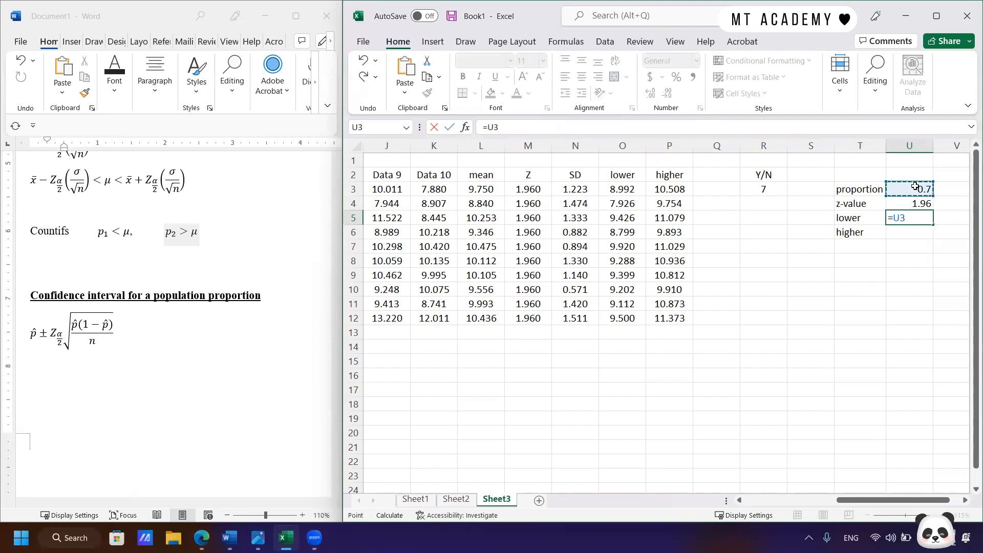
pyautogui.write('-')
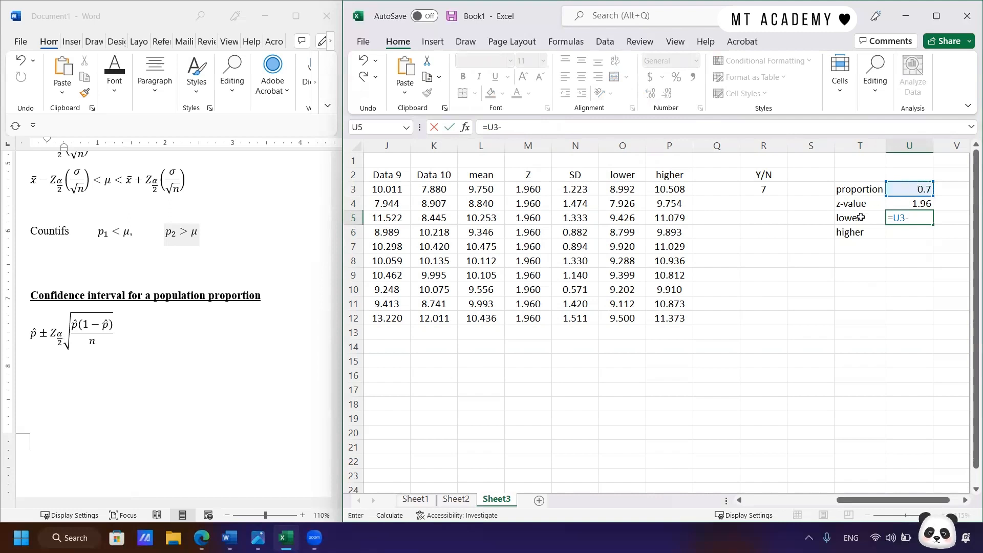
pyautogui.click(902, 204)
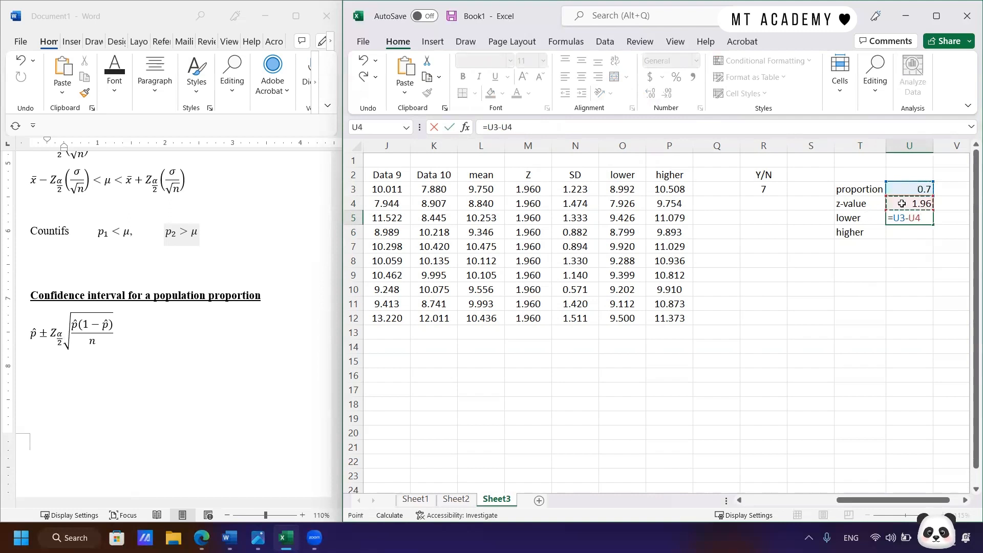
pyautogui.write('s\\')
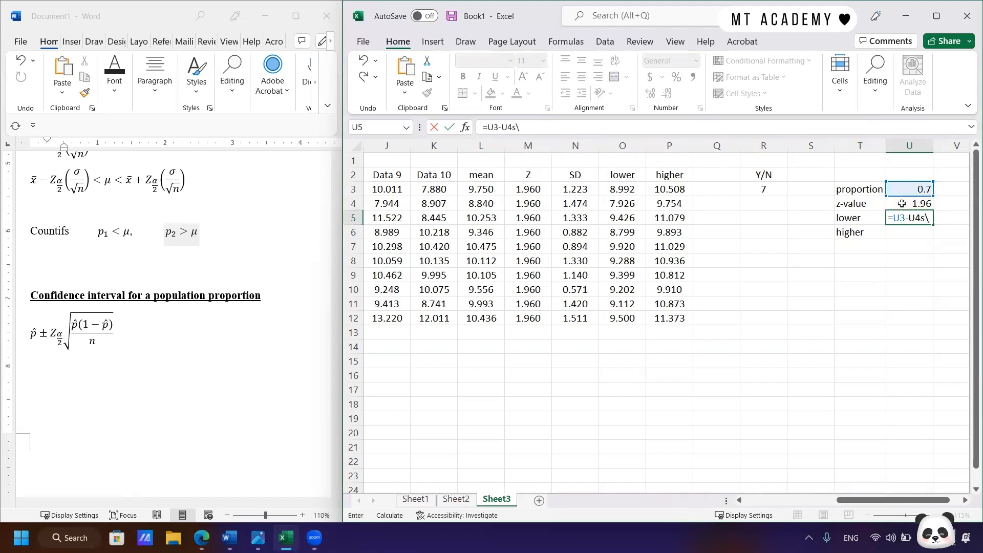
pyautogui.press('BackSpace')
pyautogui.press('BackSpace')
pyautogui.write('*sqrt')
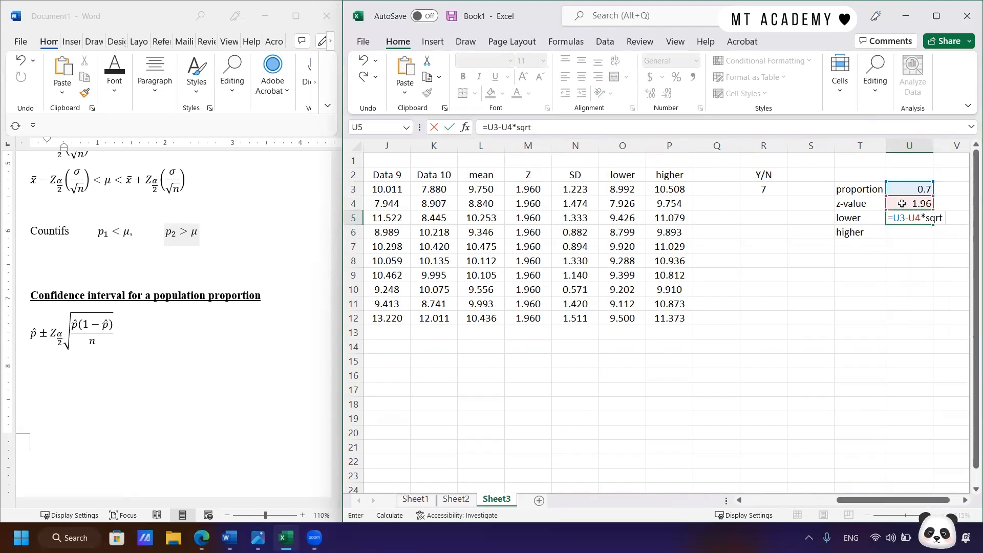
pyautogui.press('Tab')
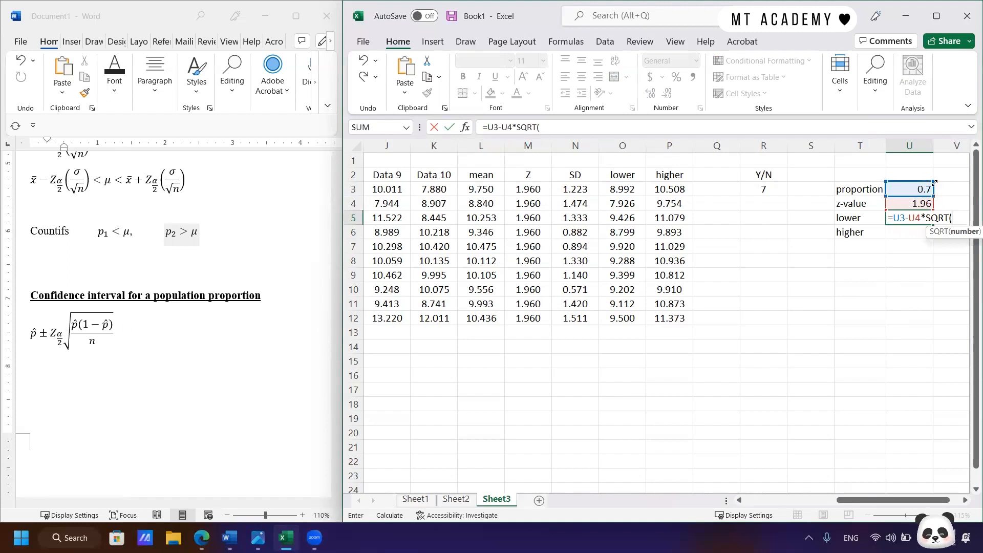
# Complete the lower limit formula in U5 as =U3-U4*SQRT(U3*(1-U3)/10)
pyautogui.click(909, 175)
pyautogui.click(920, 190)
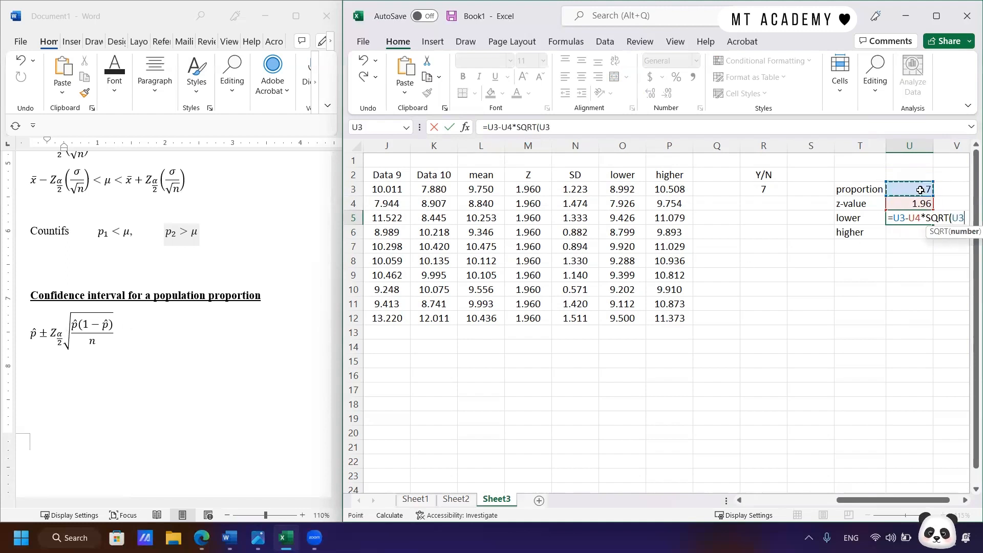
pyautogui.write('*(1')
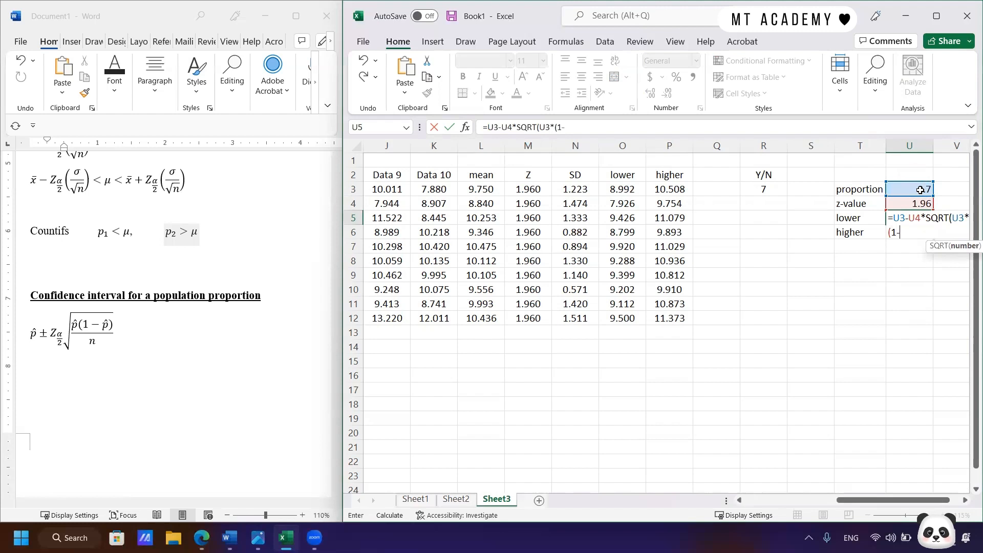
pyautogui.write('-')
pyautogui.click(921, 190)
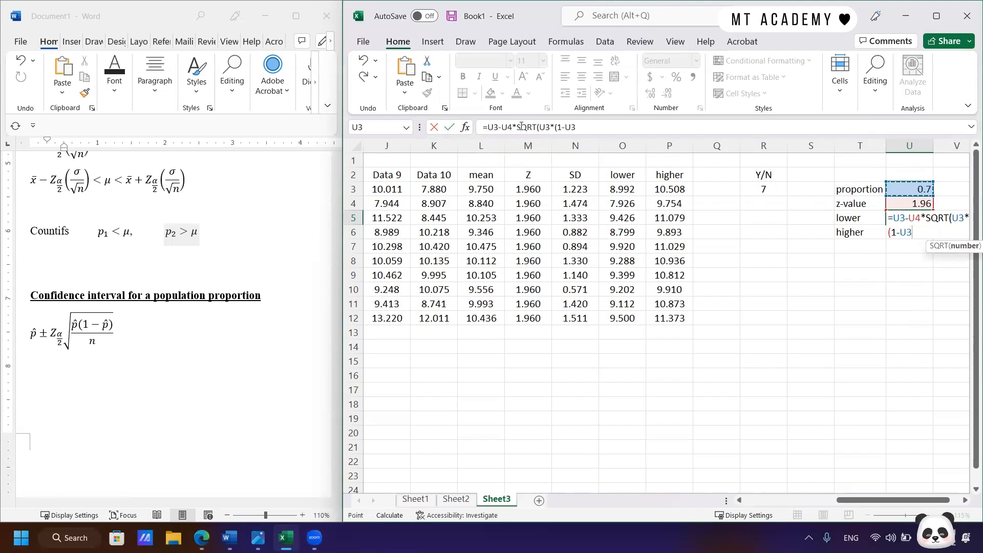
pyautogui.click(588, 129)
pyautogui.write(')')
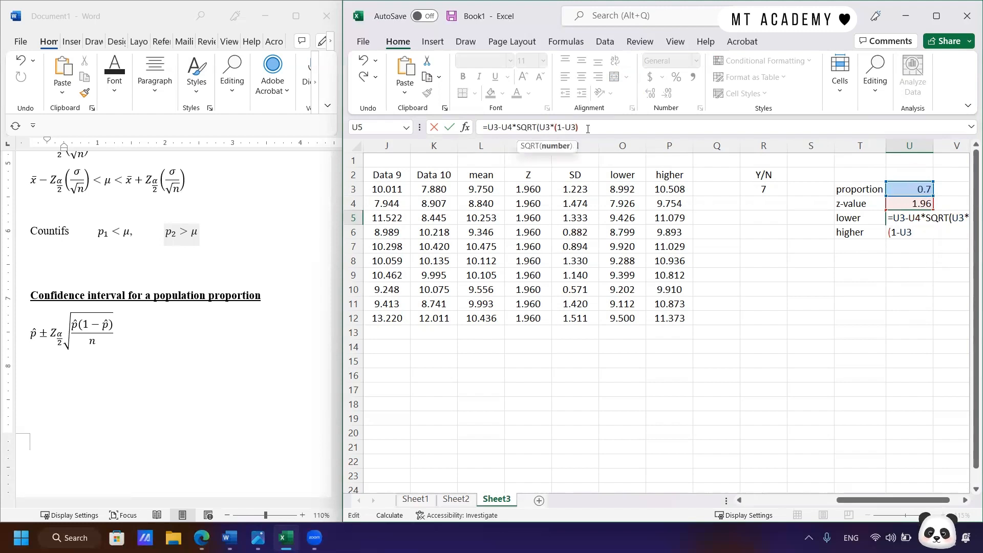
pyautogui.write('/')
pyautogui.write('10')
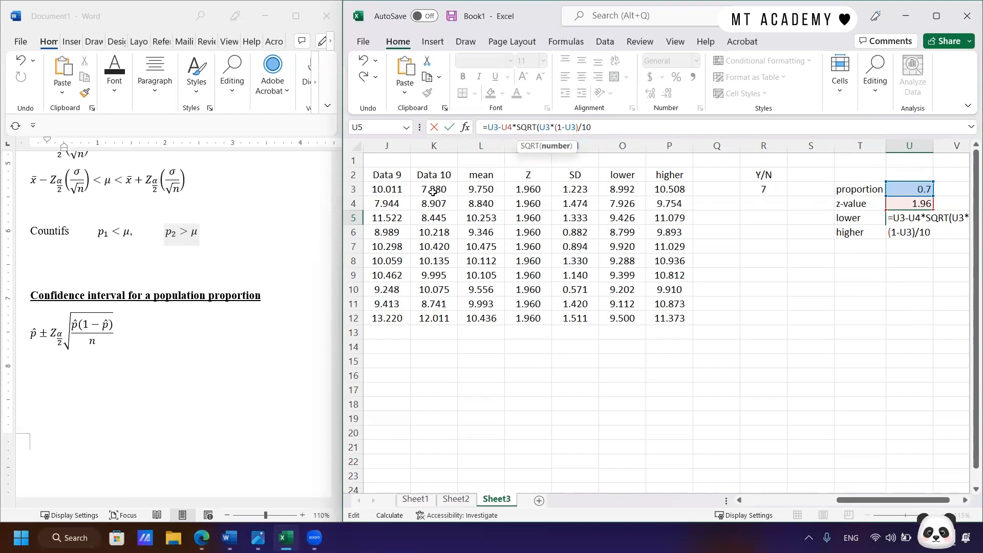
pyautogui.write(')')
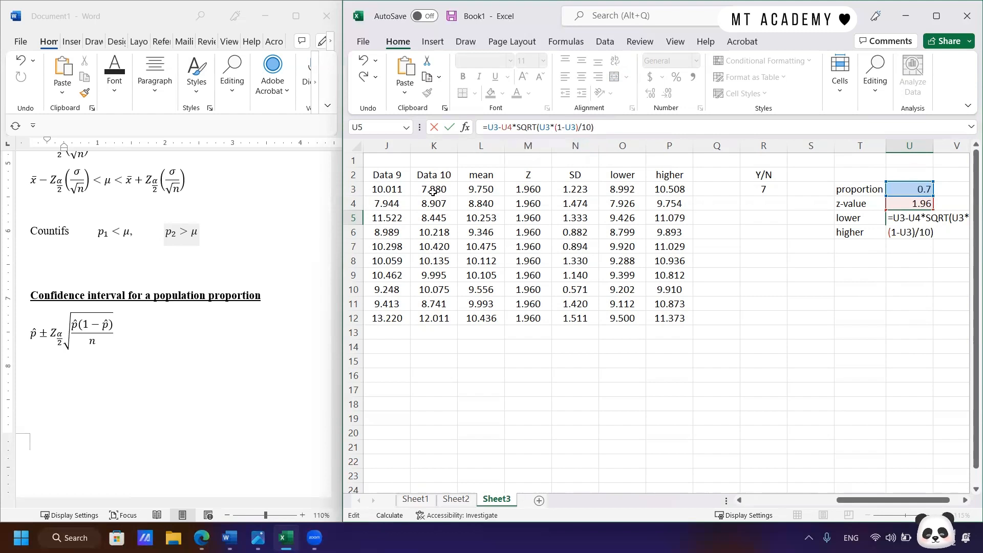
pyautogui.press('Return')
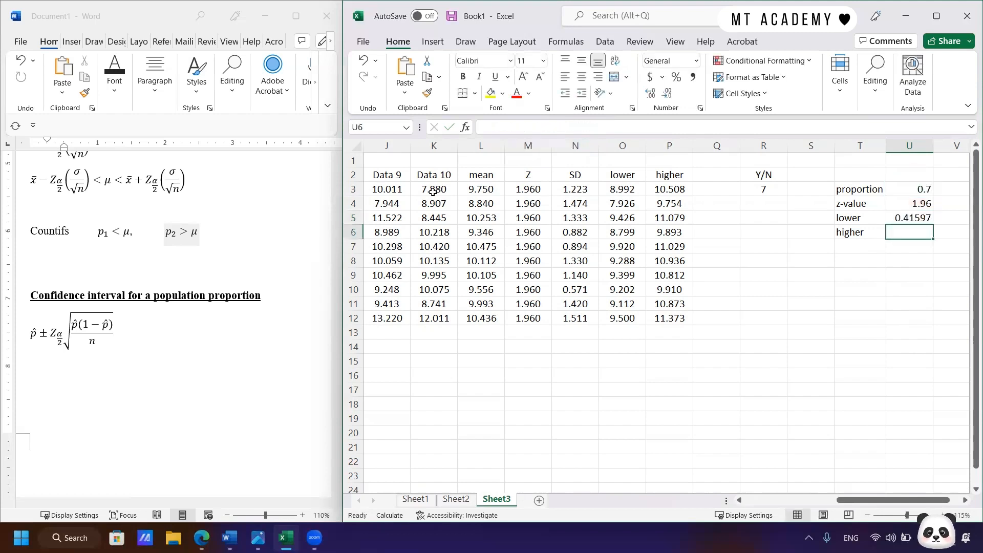
# Copy the lower limit formula from U5 into the higher limit cell U6 and insert a plus sign before U4
pyautogui.click(919, 216)
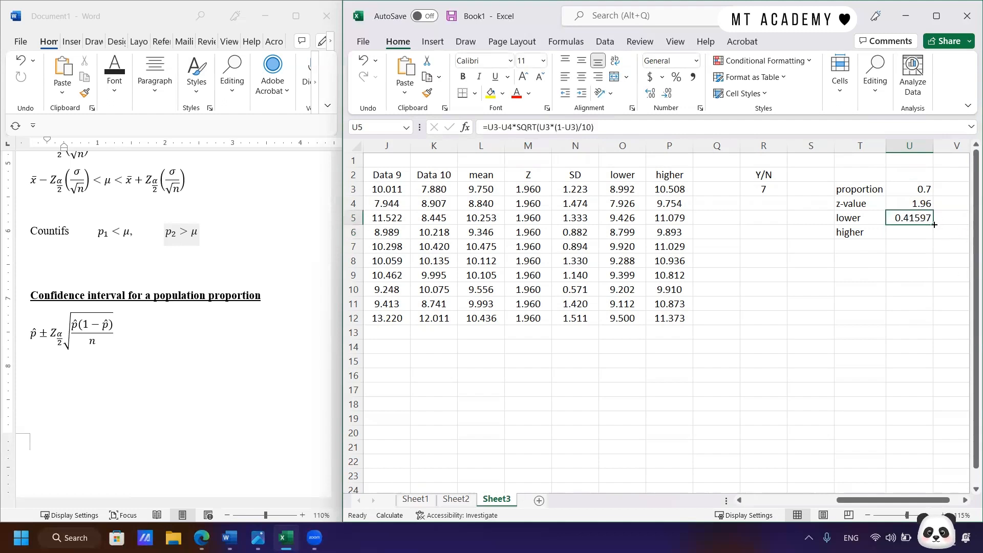
pyautogui.moveTo(601, 129); pyautogui.dragTo(430, 132)
pyautogui.hotkey('ctrl', 'c')
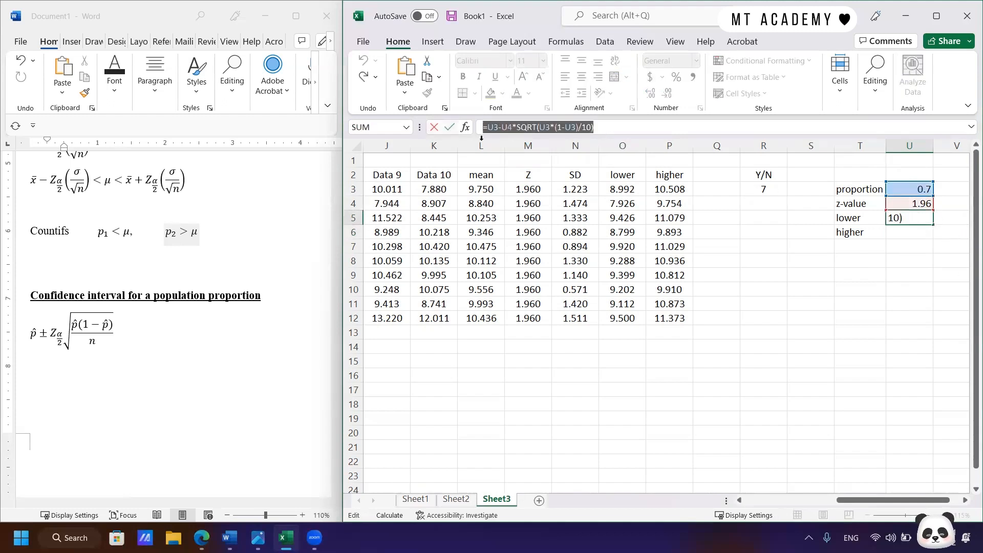
pyautogui.press('Escape')
pyautogui.click(901, 229)
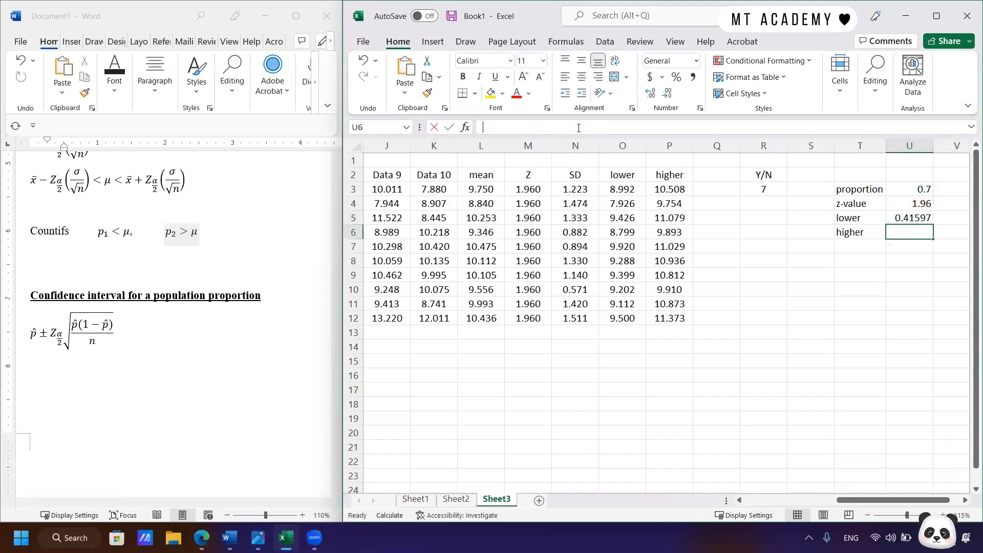
pyautogui.click(511, 128)
pyautogui.hotkey('ctrl', 'v')
pyautogui.click(512, 128)
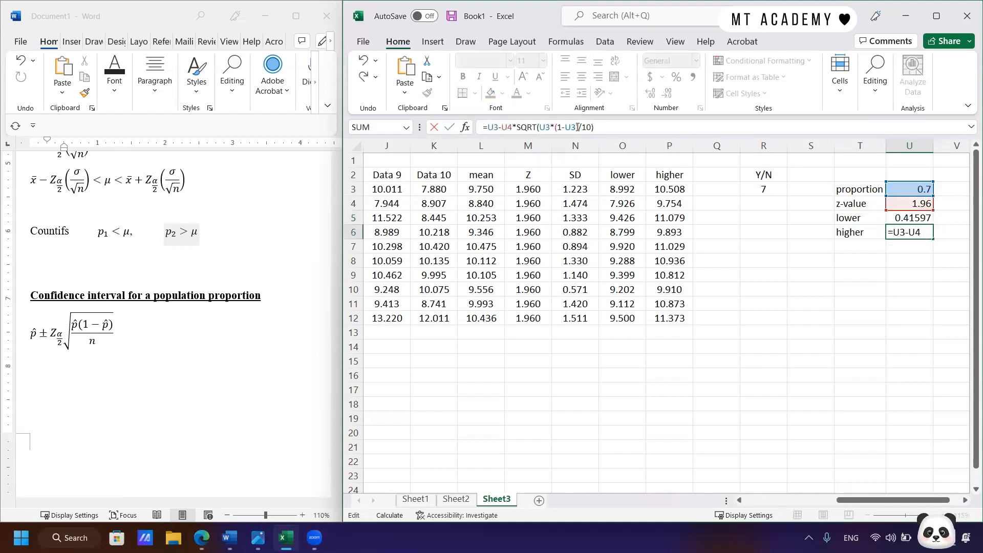
pyautogui.press('Return')
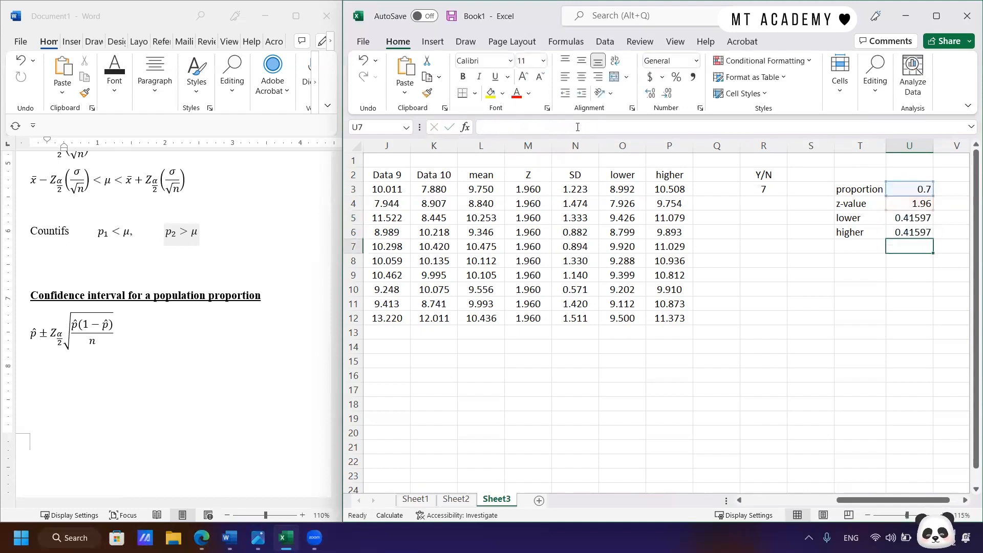
# Remove the minus sign from the higher limit formula in U6 so it reads =U3+U4*SQRT(U3*(1-U3)/10)
pyautogui.click(902, 232)
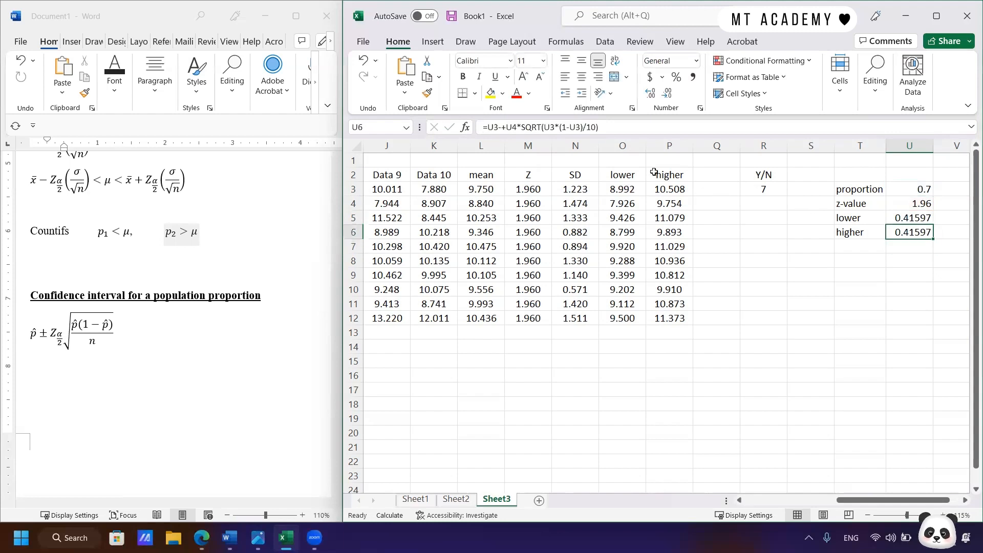
pyautogui.click(498, 127)
pyautogui.write('+')
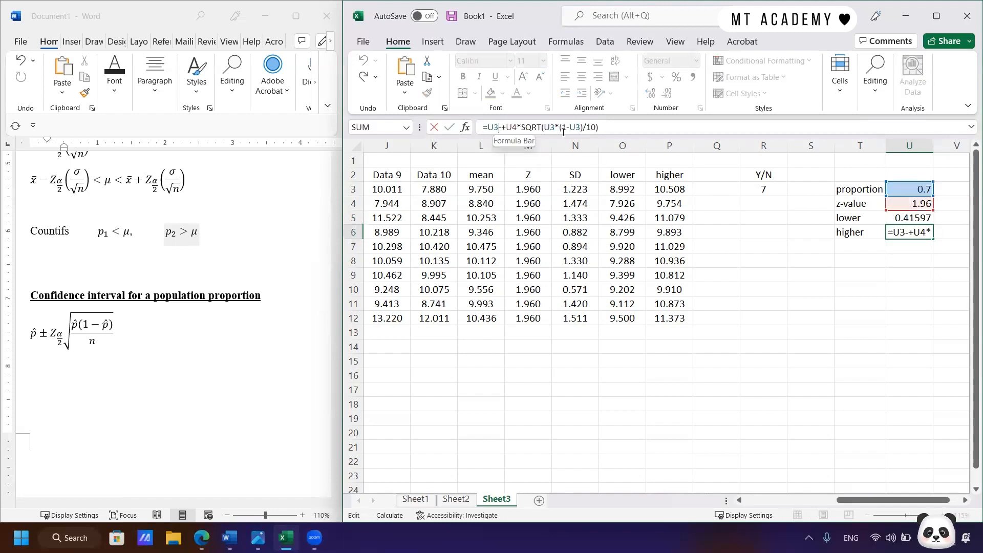
pyautogui.press('Left')
pyautogui.press('BackSpace')
pyautogui.press('Return')
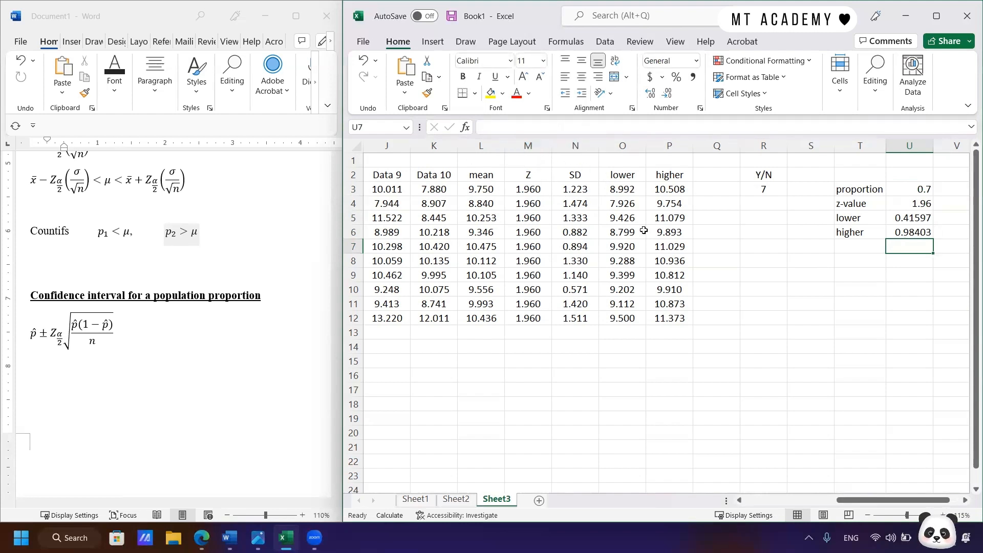
# Review the interval limits in O3:P12, the count formula in R3, and the proportion and z-value entries in T3:U4
pyautogui.moveTo(611, 191); pyautogui.dragTo(667, 317)
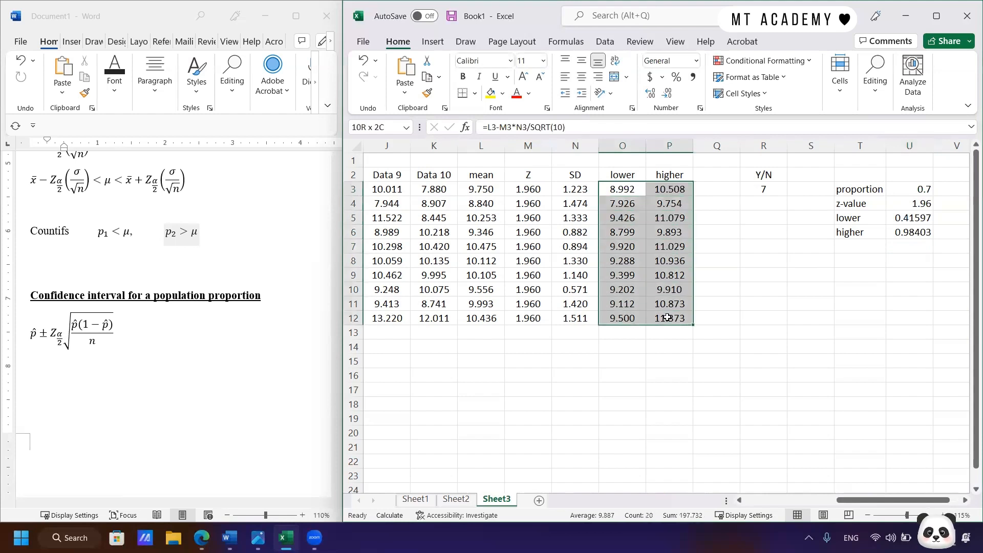
pyautogui.click(752, 189)
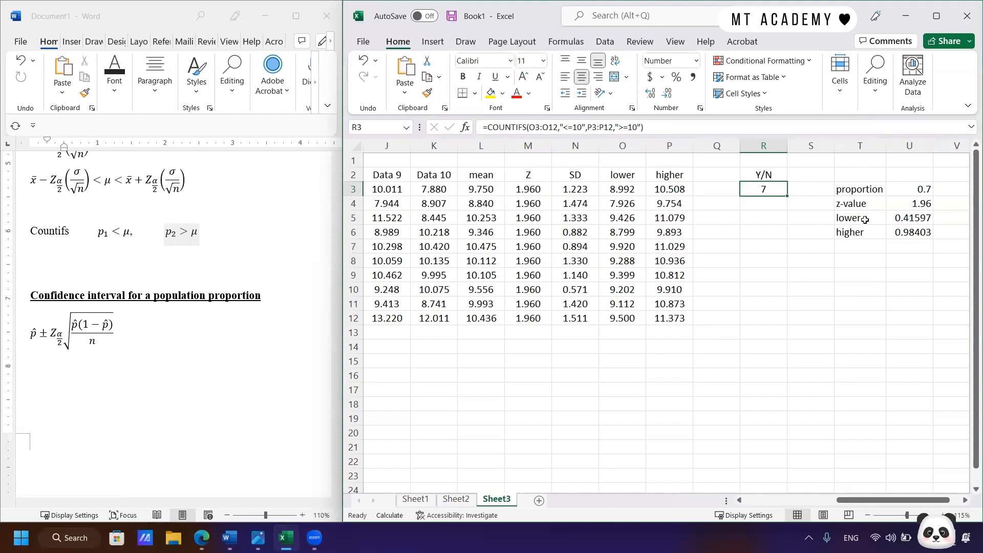
pyautogui.click(866, 193)
pyautogui.click(868, 205)
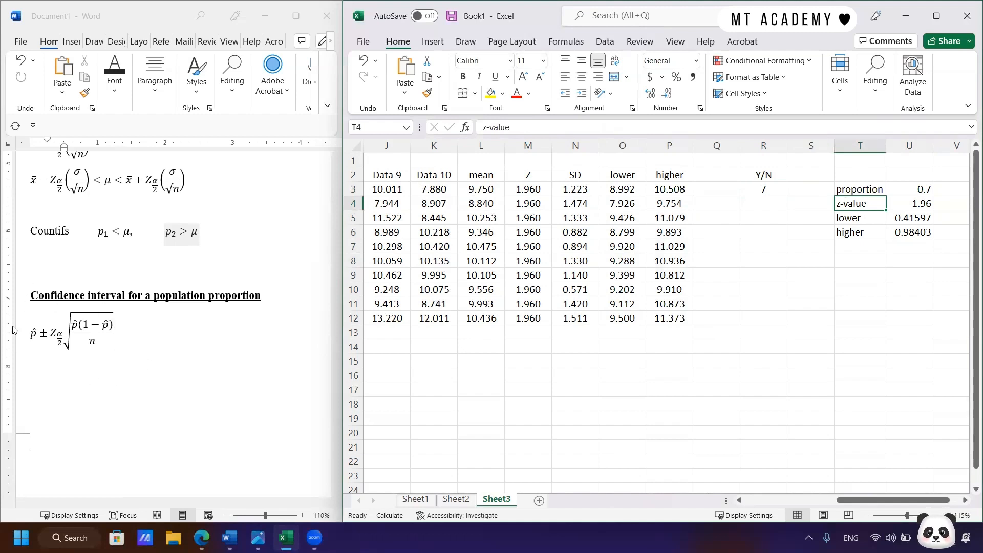
pyautogui.click(925, 263)
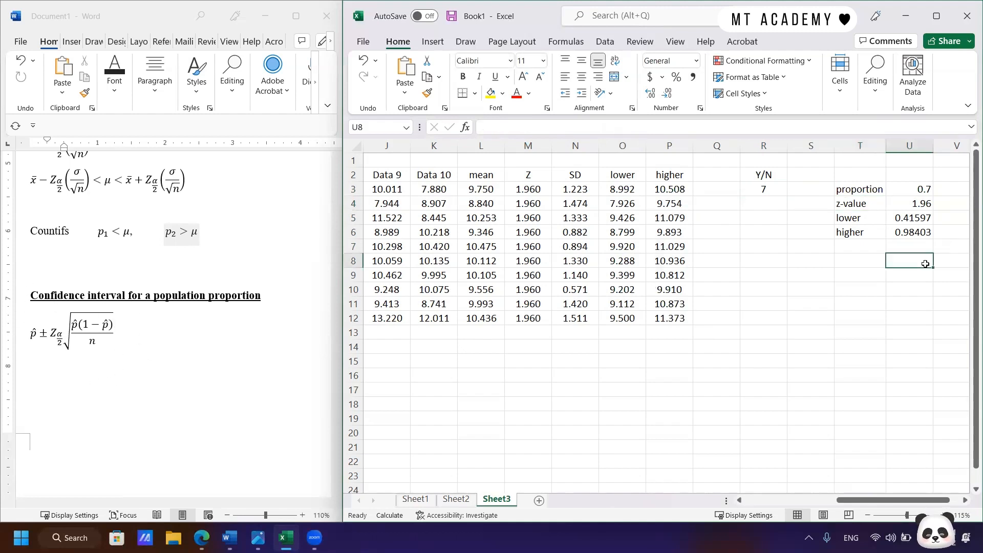